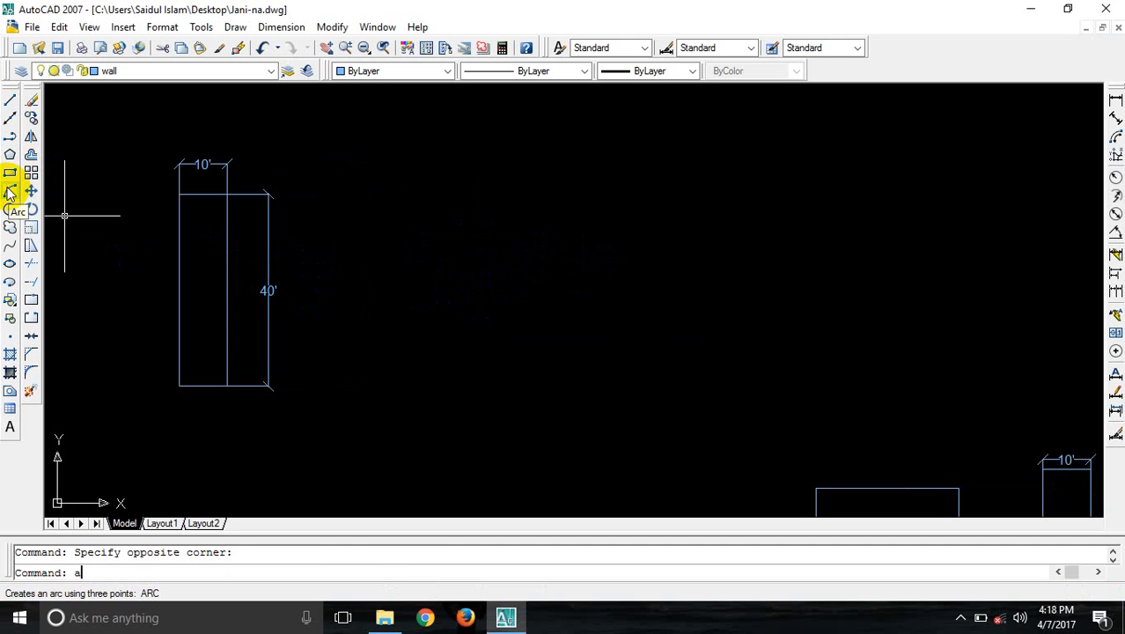
- Draw a wide three-point arc curving upward in the empty area beside the rectangle with the 40' dimension
key(Return)
click(448, 319)
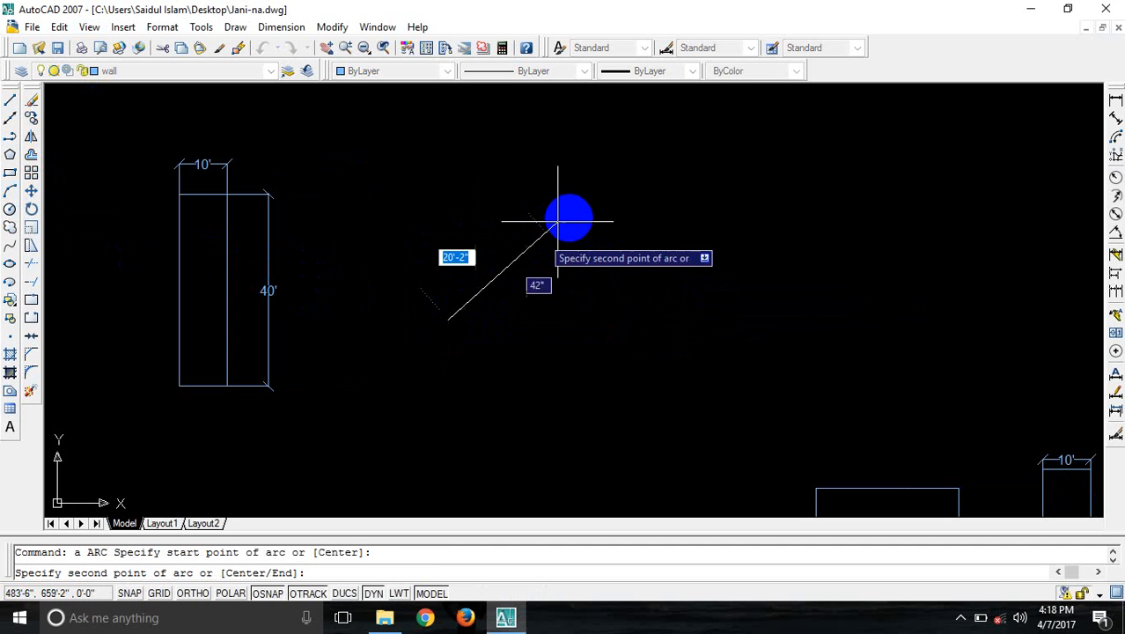
click(573, 221)
click(833, 305)
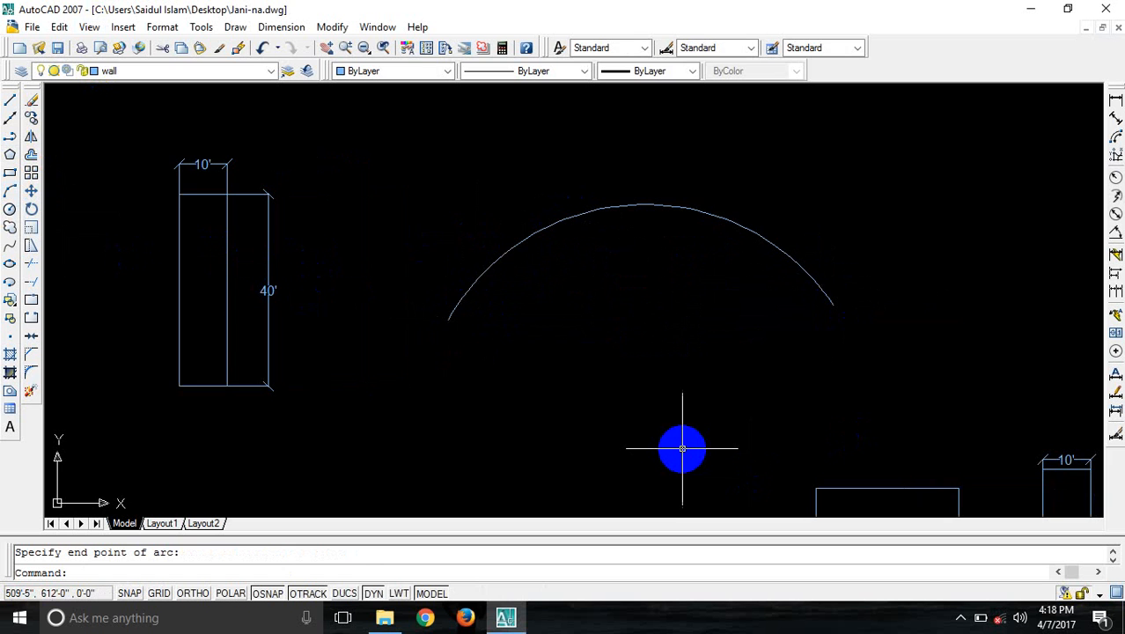
- Draw a three-point arc bulging above the larger rectangle, joining its two upper corners
middle_drag(749, 373, 638, 237)
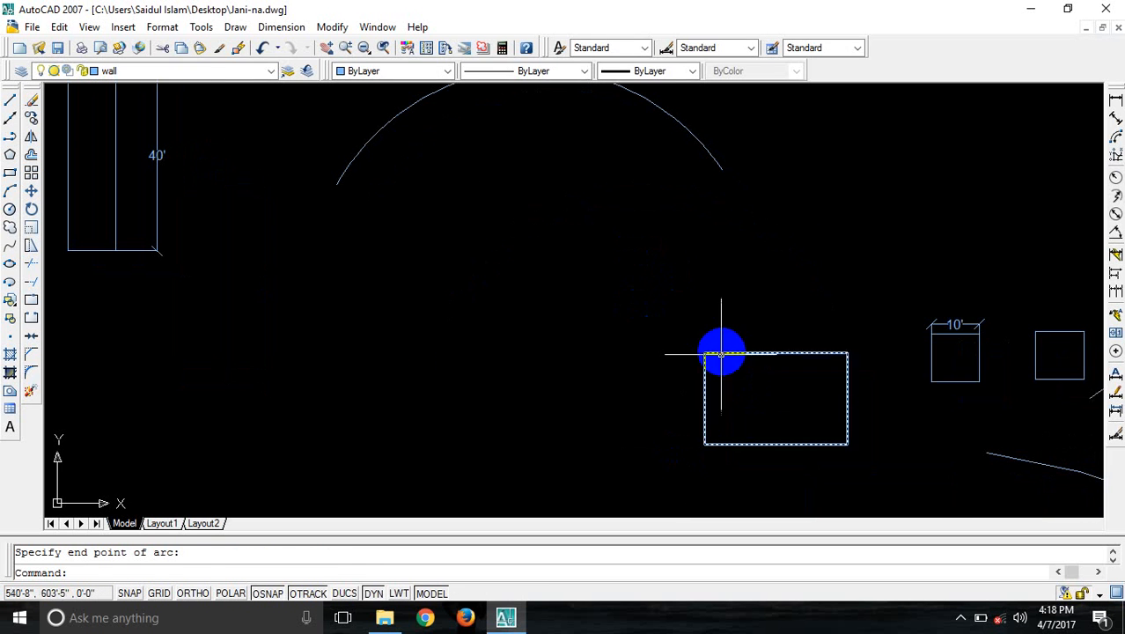
key(Return)
click(704, 352)
click(744, 302)
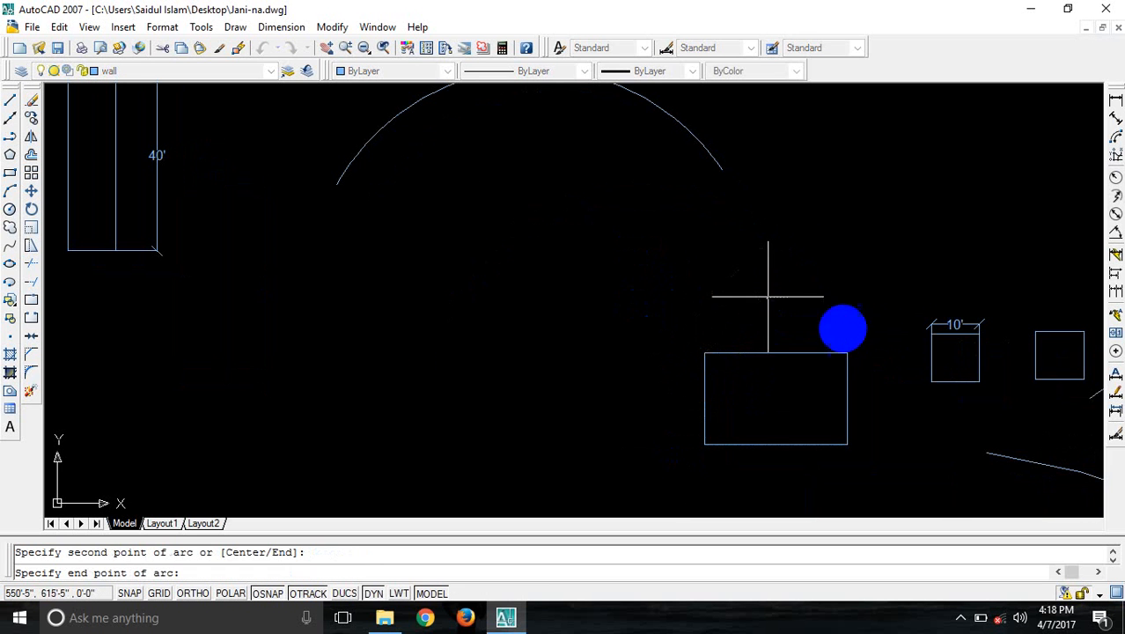
click(848, 353)
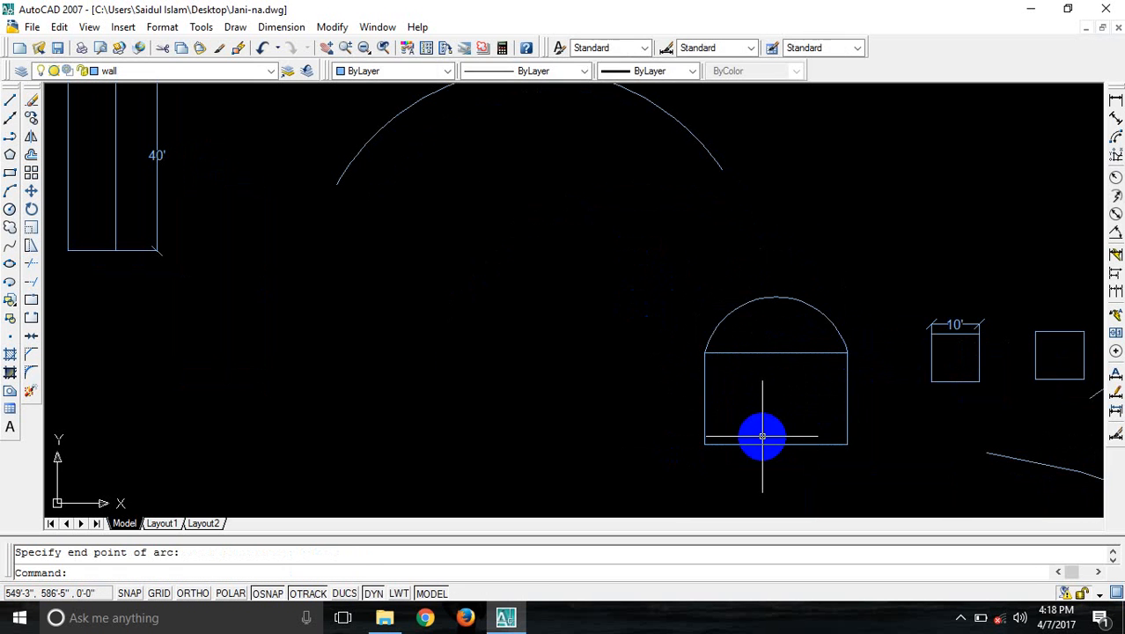
- Draw a three-point arc from the arched rectangle's lower-left corner, with the second point placed horizontally and the end point placed freely up to the left
middle_drag(744, 392, 653, 377)
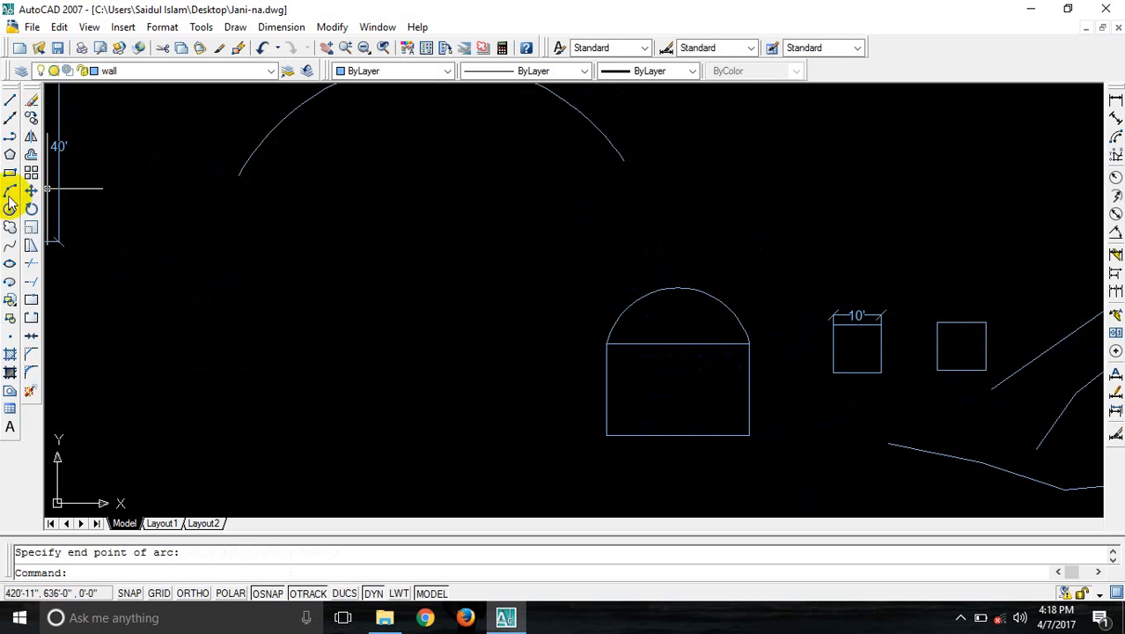
text(a)
key(Return)
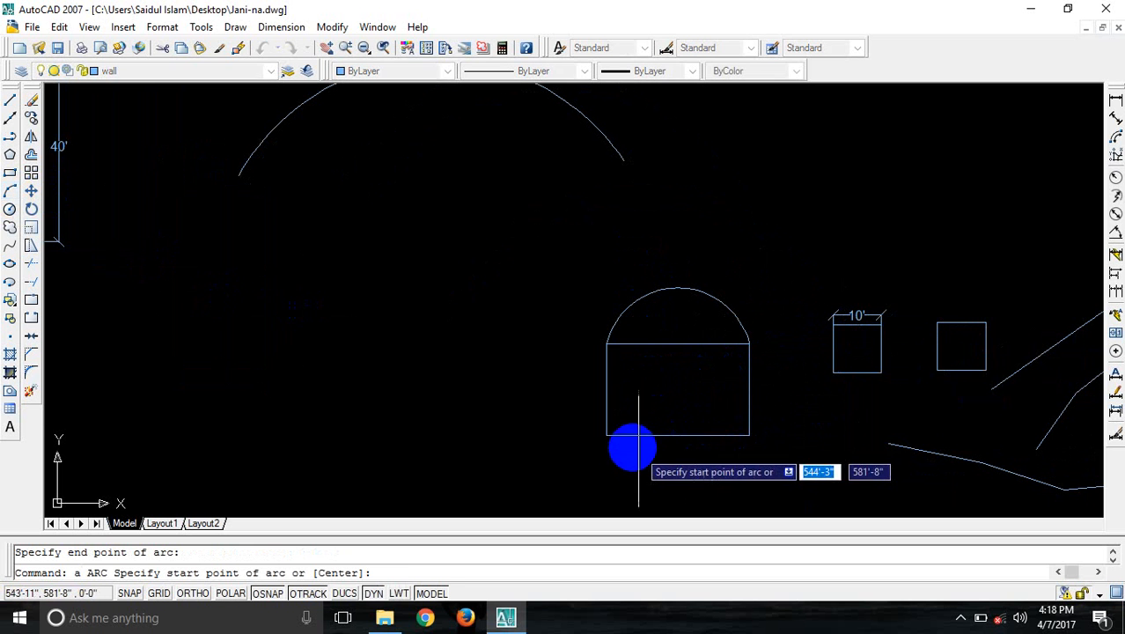
click(606, 435)
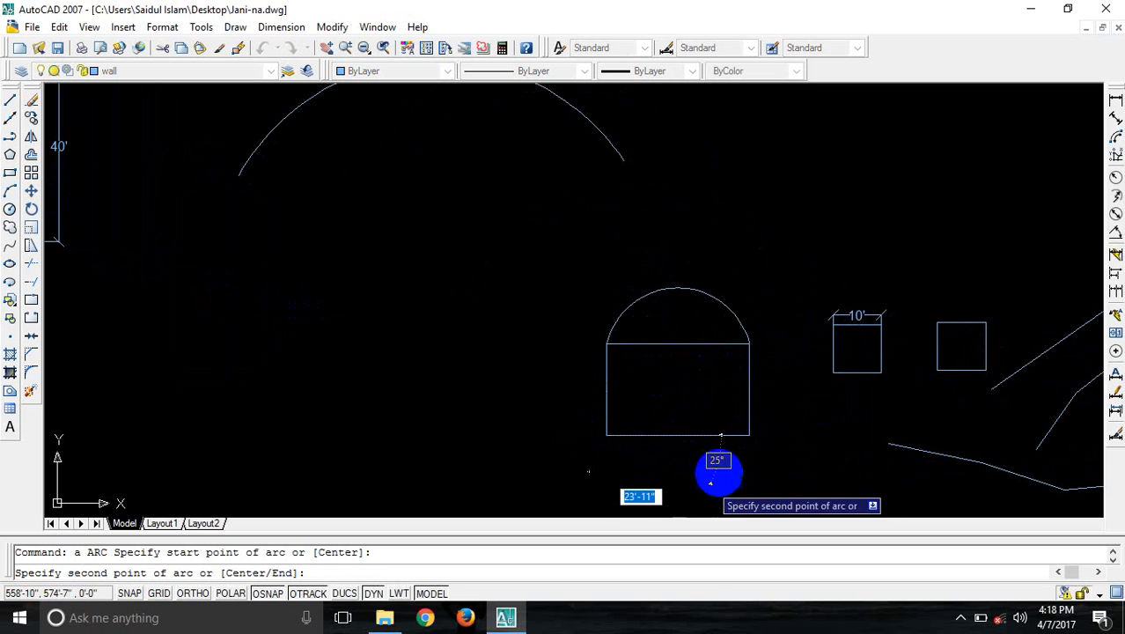
key(F8)
click(671, 447)
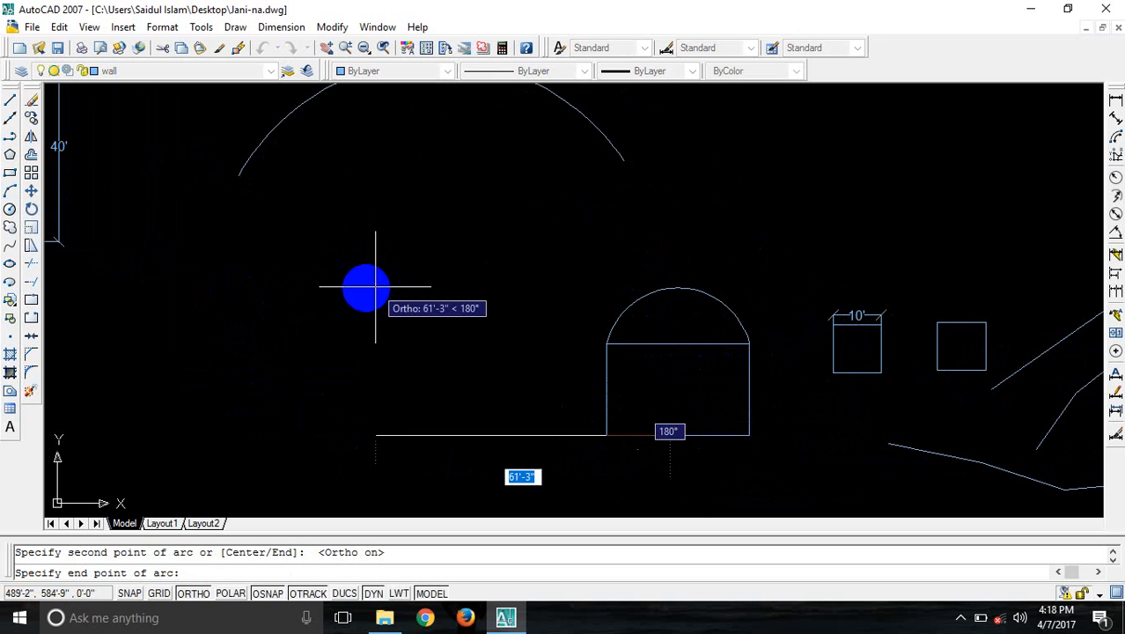
key(F8)
click(379, 253)
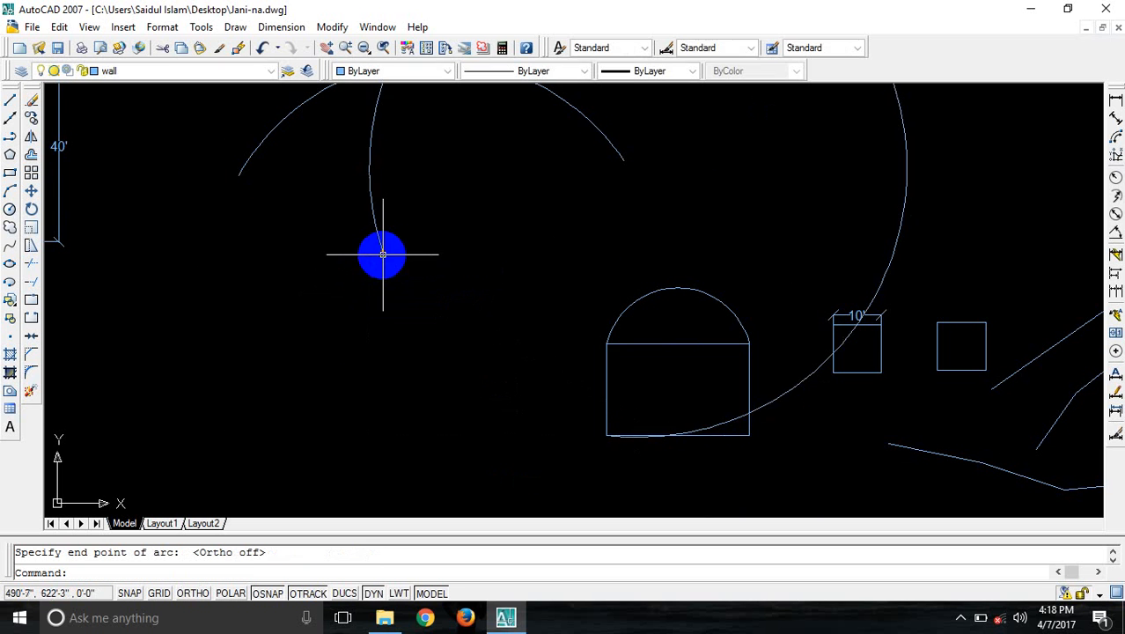
- Delete the oversized, nearly circular arc that starts at the arched rectangle's lower-left corner
scroll(531, 344, down, 3)
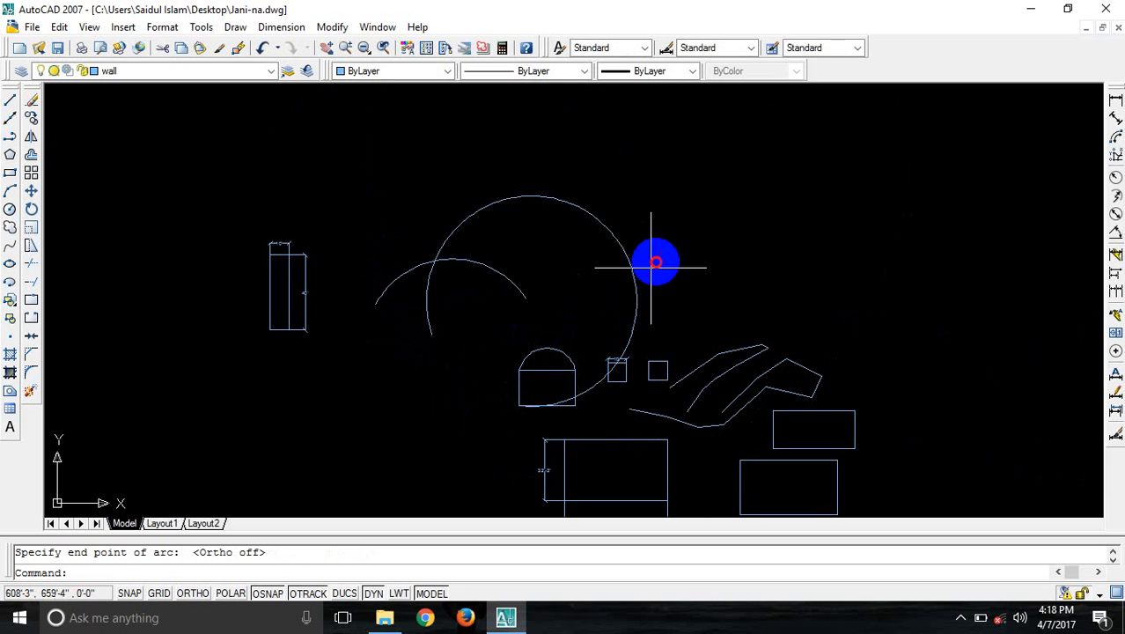
click(655, 261)
click(607, 280)
key(Delete)
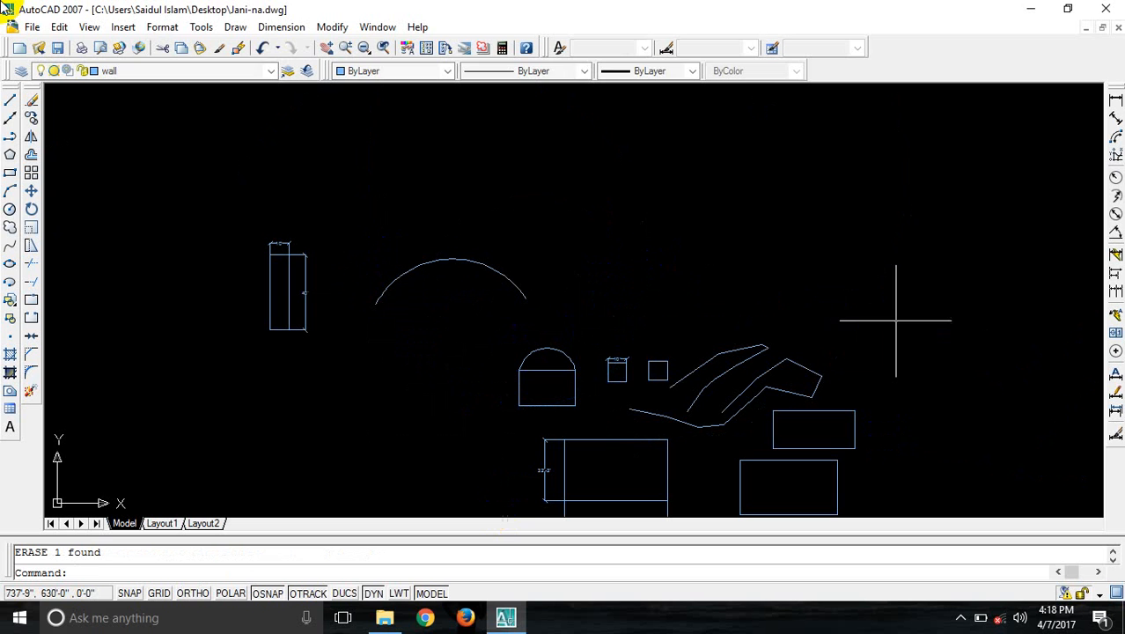
- Draw a rounded three-point arc above the undimensioned small square, joining its two upper corners
click(12, 191)
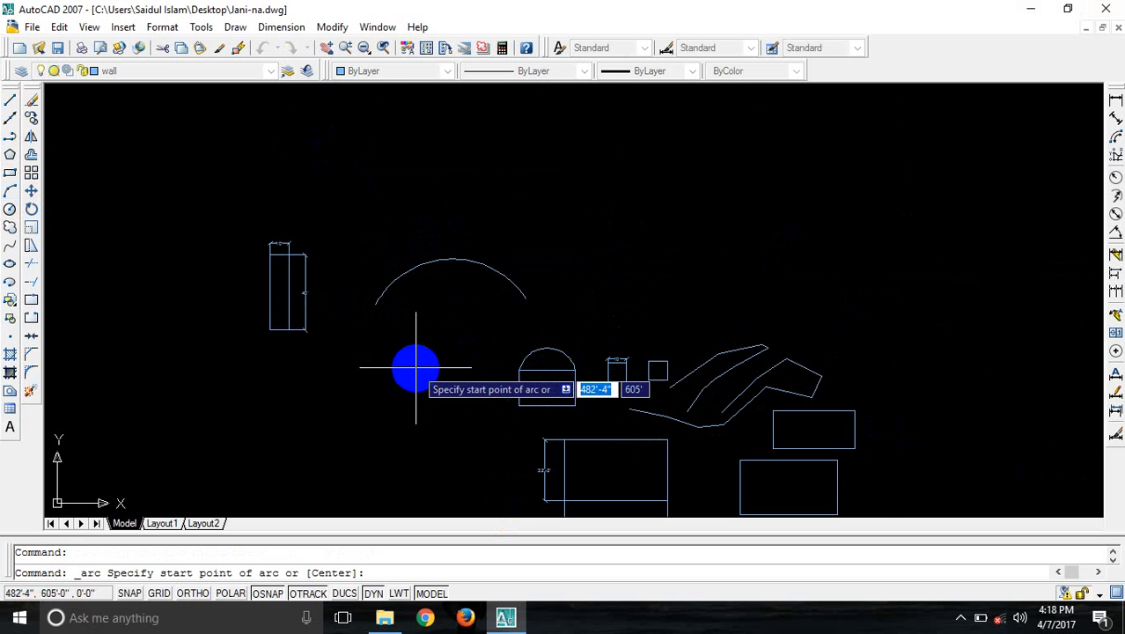
scroll(415, 368, up, 5)
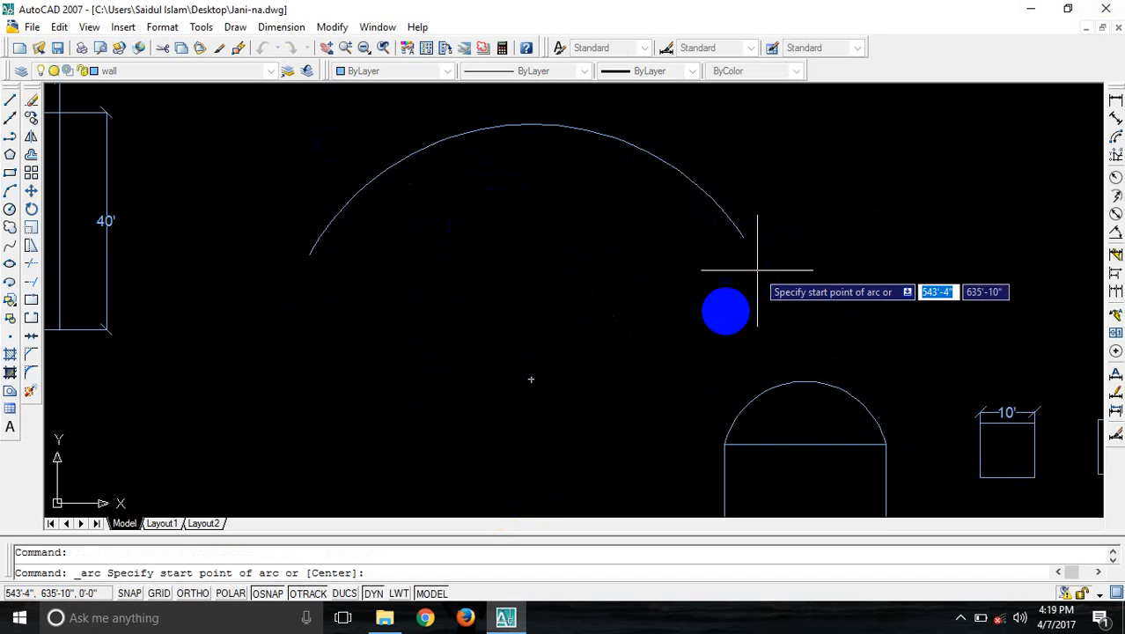
middle_drag(667, 384, 502, 350)
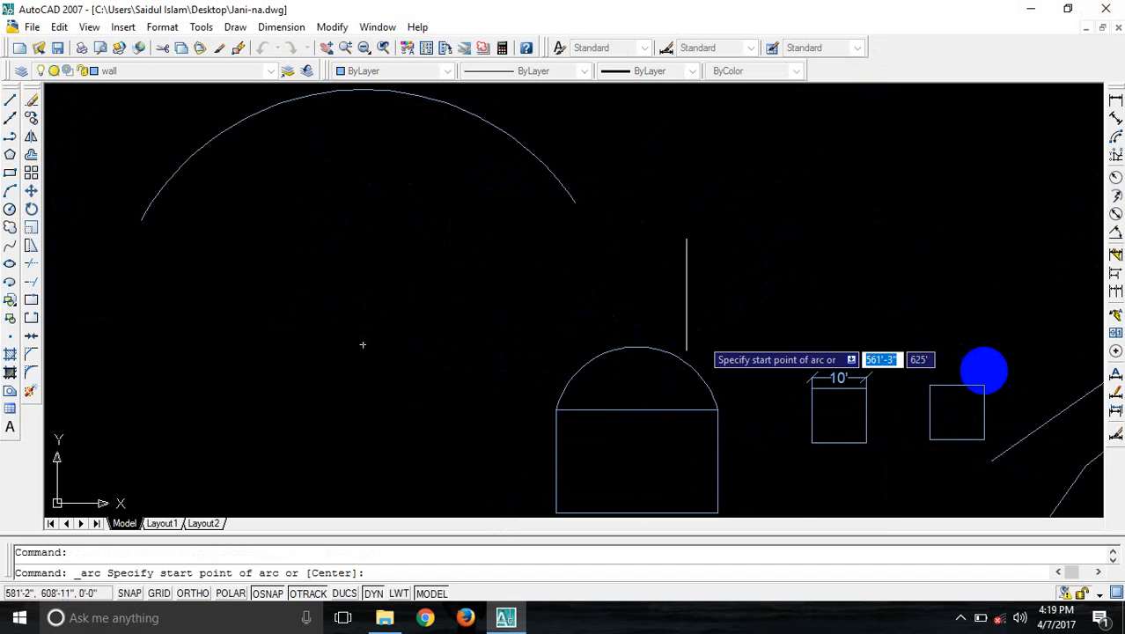
mouse_move(979, 369)
middle_down()
mouse_move(602, 344)
mouse_move(587, 369)
middle_up()
click(594, 383)
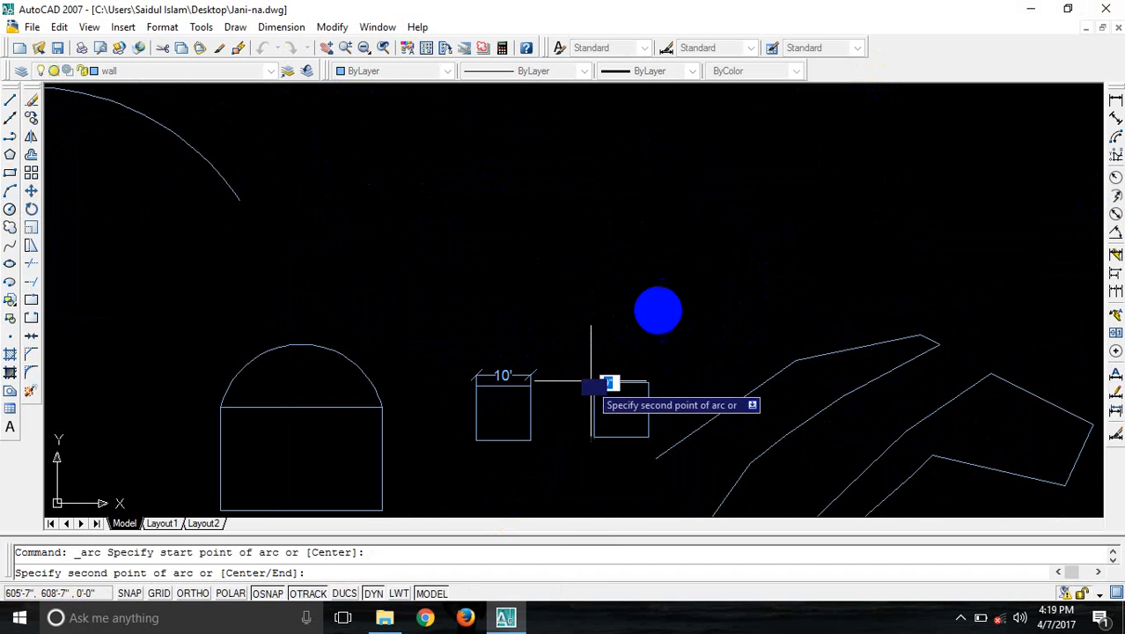
click(609, 312)
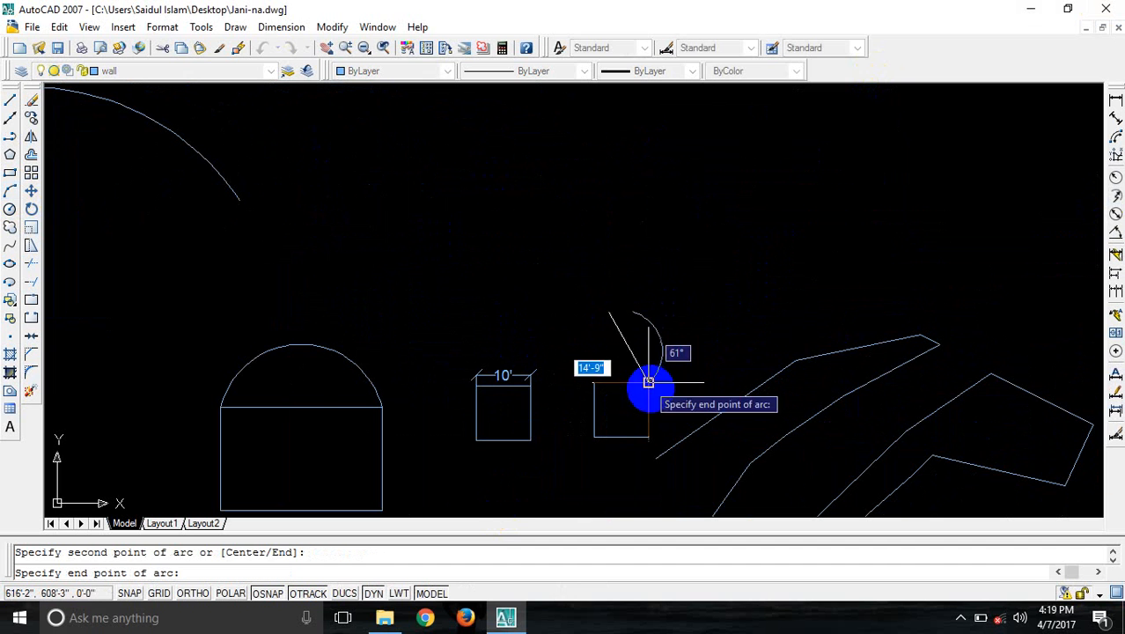
click(648, 383)
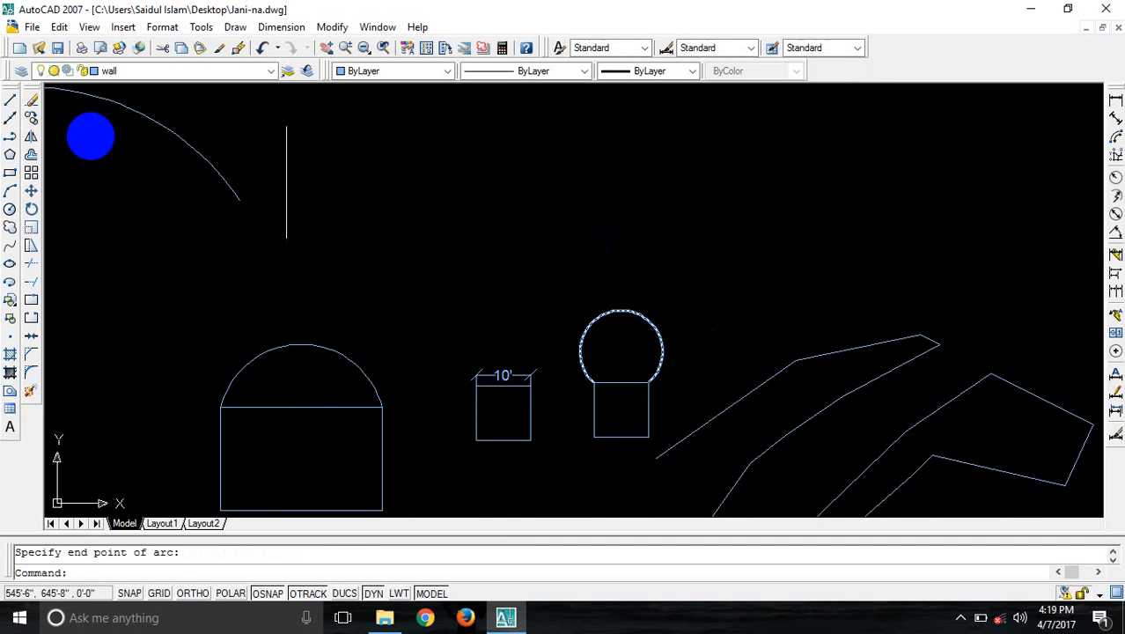
- Draw two nested three-point arcs curving upward in the empty area above the two small squares
click(10, 191)
click(406, 241)
click(562, 143)
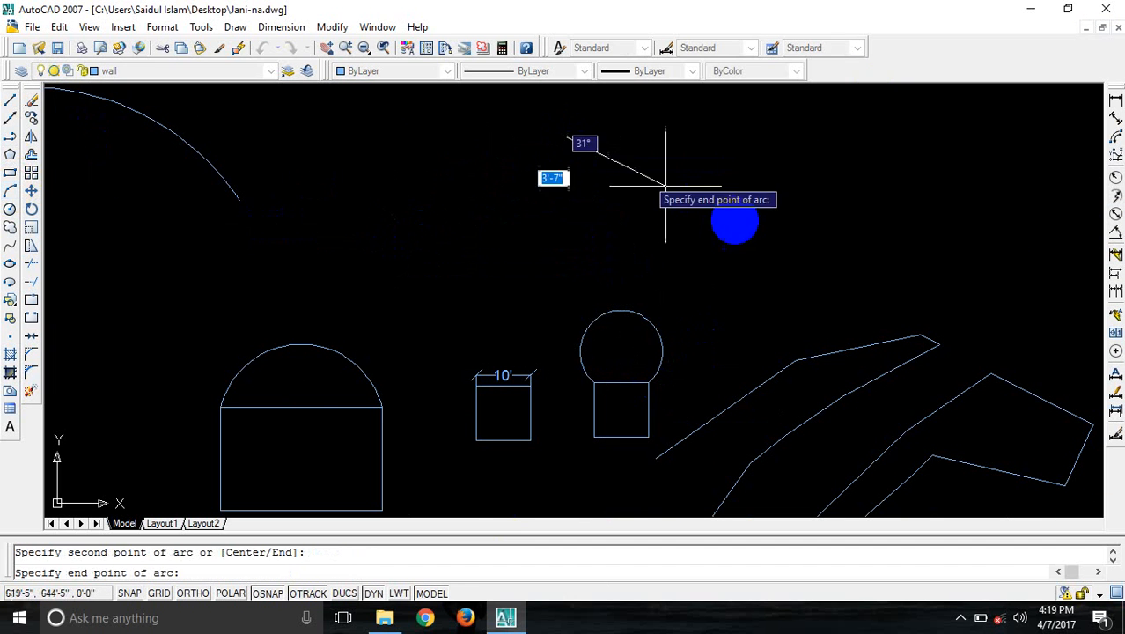
click(767, 236)
key(Return)
click(414, 246)
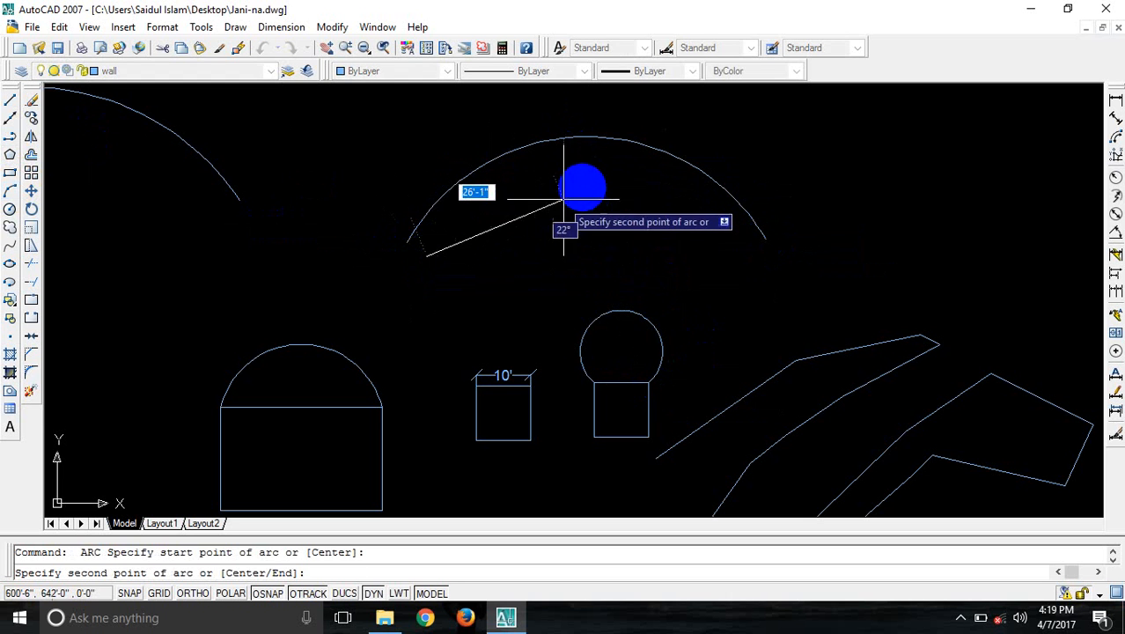
click(584, 186)
click(736, 263)
- Draw a three-point arc bulging outward from the arched rectangle's left side, joining its upper-left and lower-left corners
key(Return)
mouse_move(295, 296)
middle_down()
mouse_move(512, 257)
mouse_move(660, 246)
middle_up()
click(584, 357)
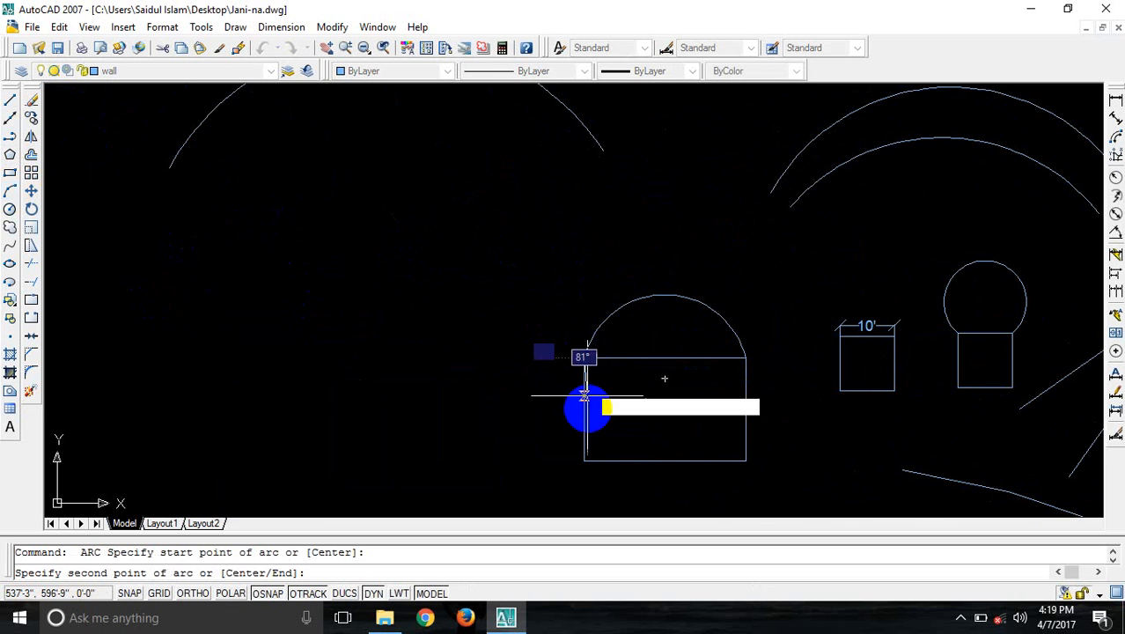
click(536, 412)
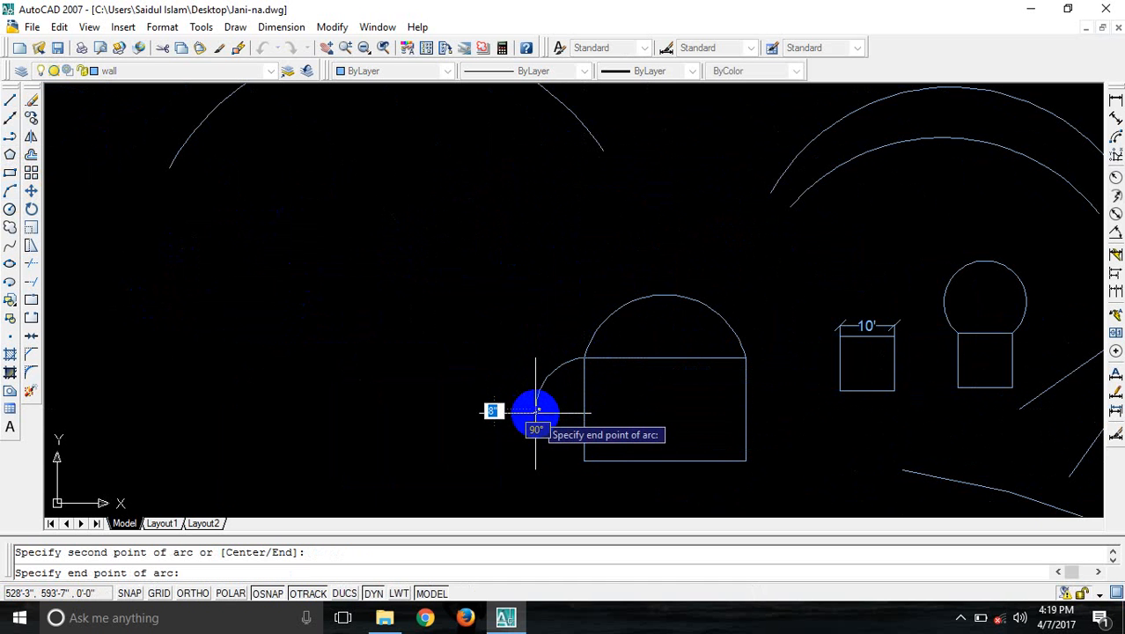
click(585, 462)
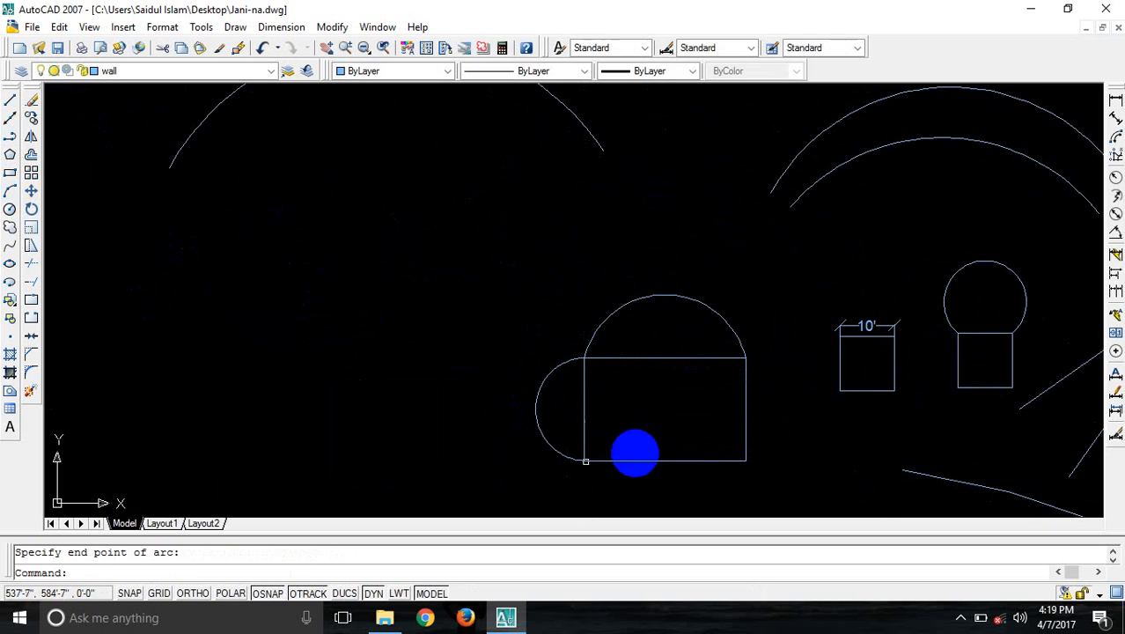
click(678, 392)
click(616, 422)
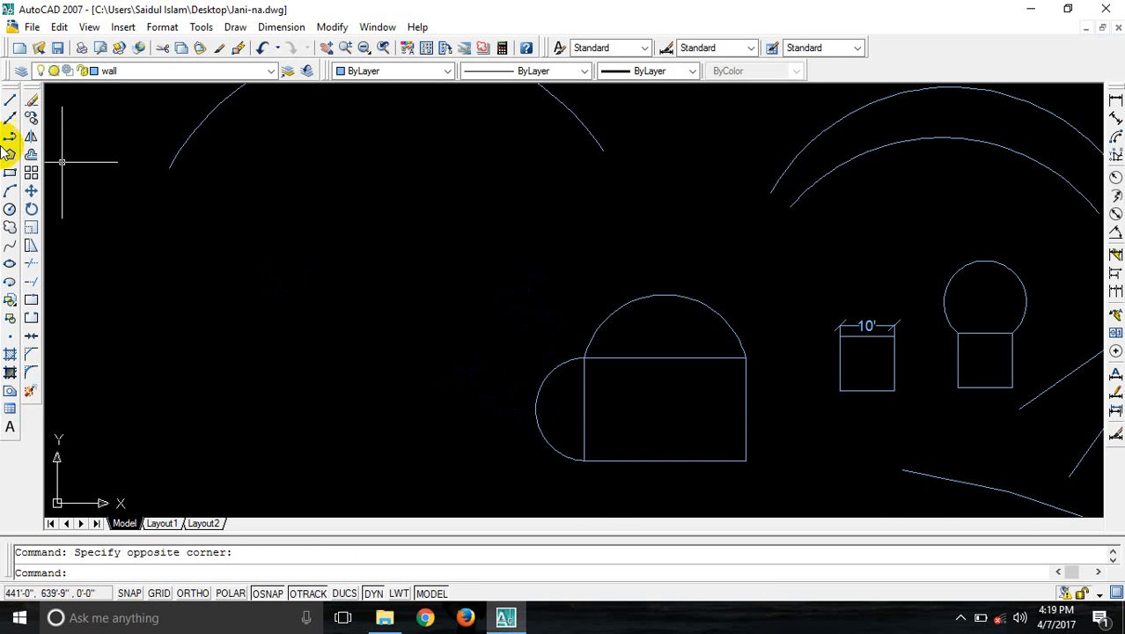
- Draw two more freehand three-point arcs in the empty area left of the arched rectangle, the second lower and to the right
click(11, 192)
click(176, 334)
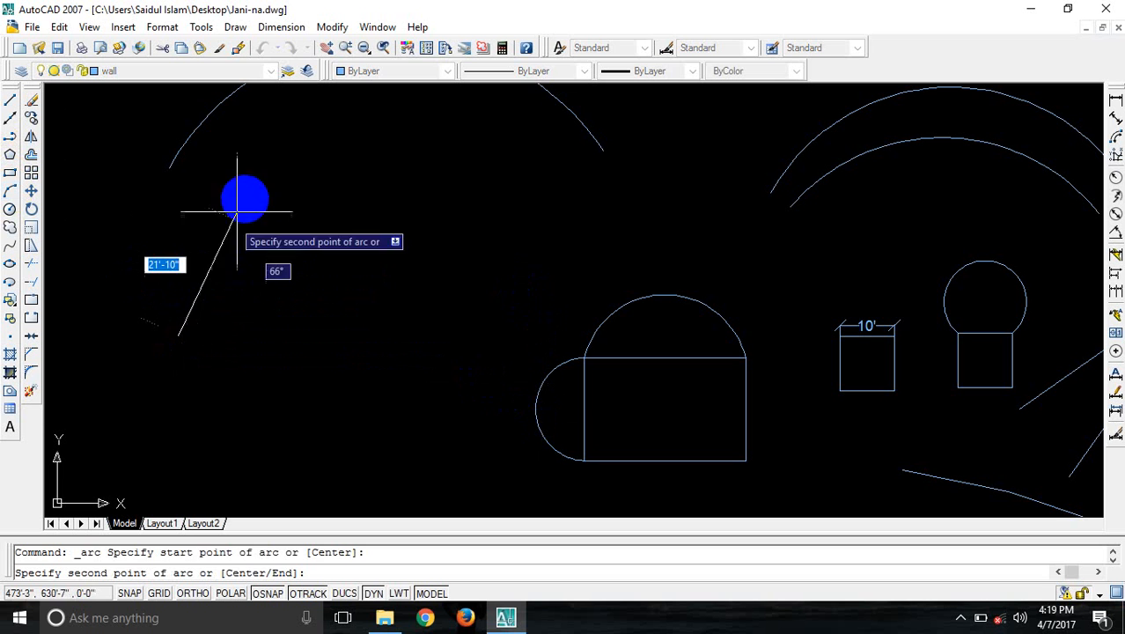
click(265, 179)
click(394, 200)
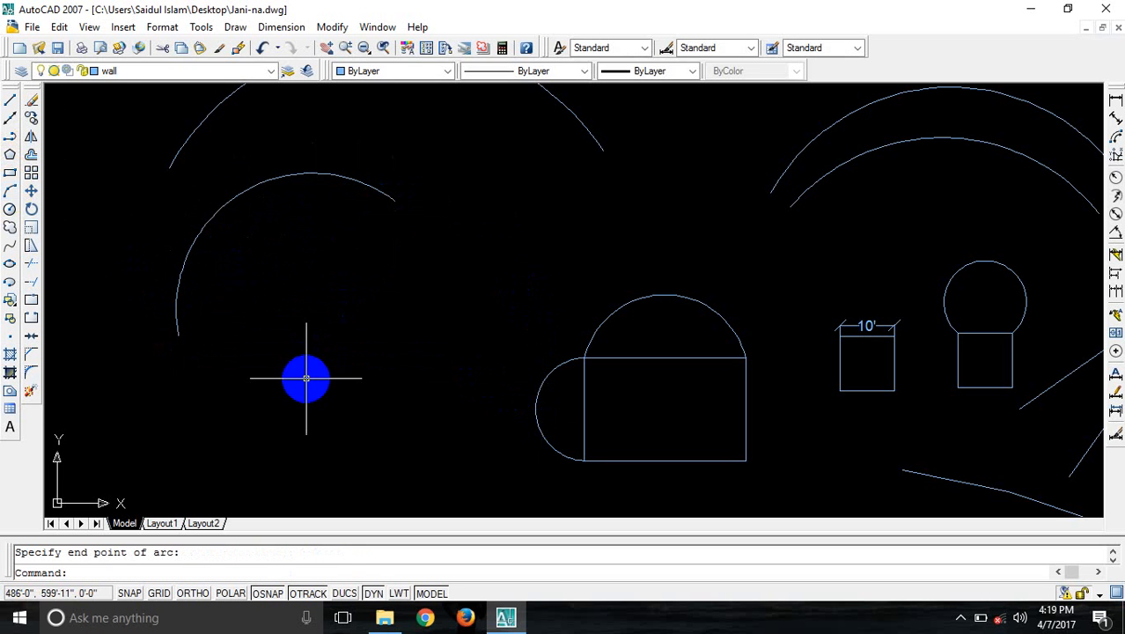
key(Return)
click(304, 375)
click(352, 277)
key(Escape)
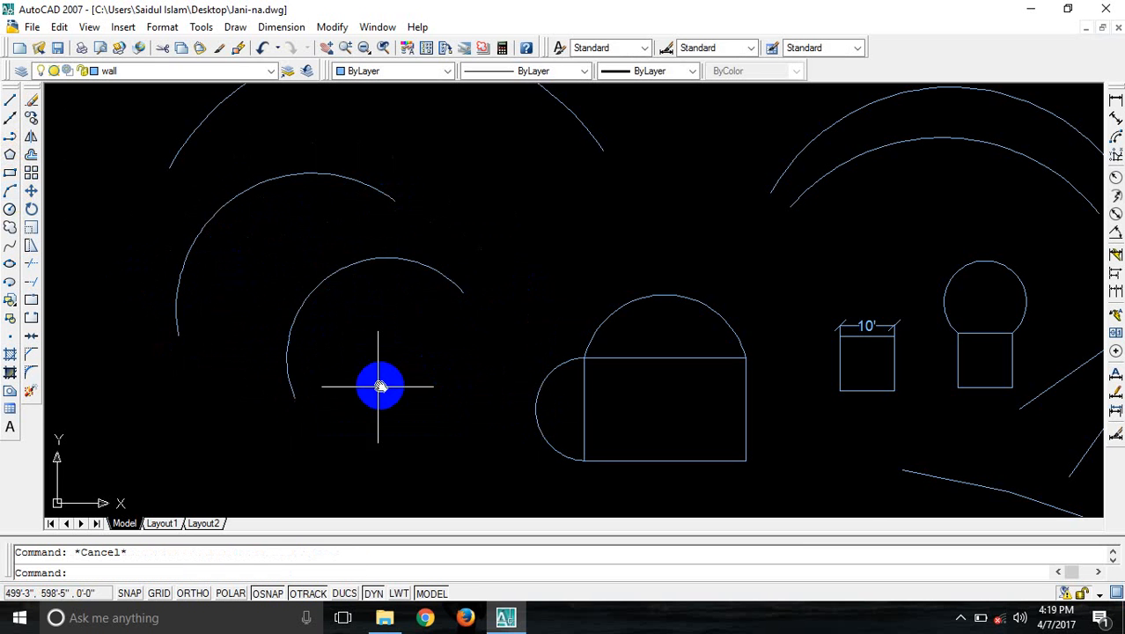
- Draw a horizontal 10' line in the empty area below and left of the arcs with Ortho on
middle_drag(379, 385, 497, 269)
click(11, 104)
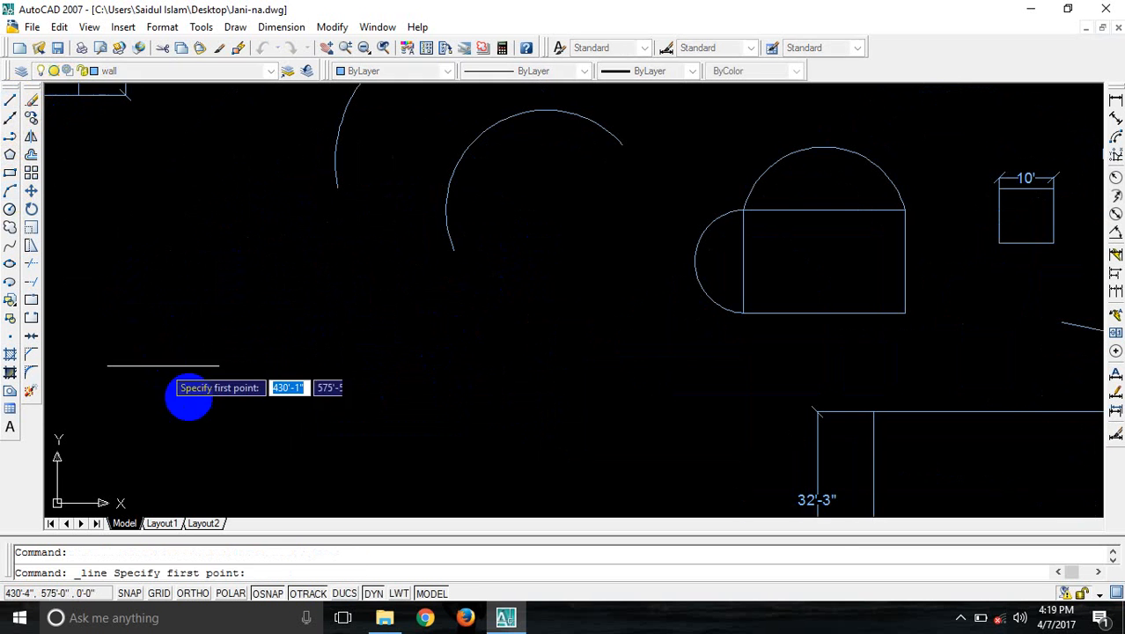
click(188, 394)
key(F8)
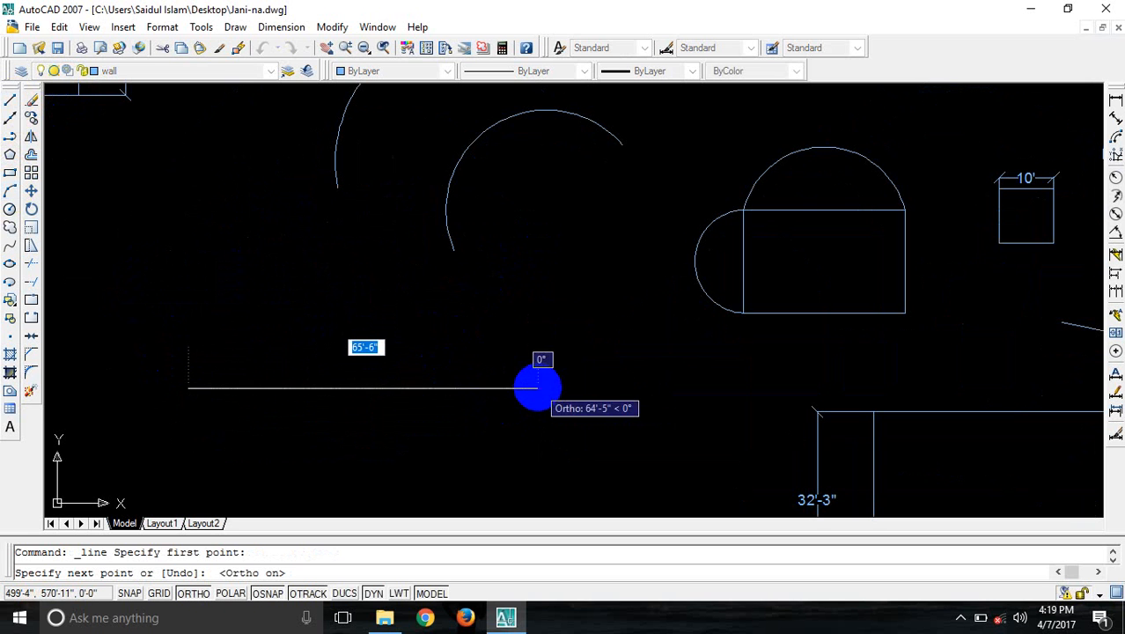
text(10')
key(Return)
key(Return)
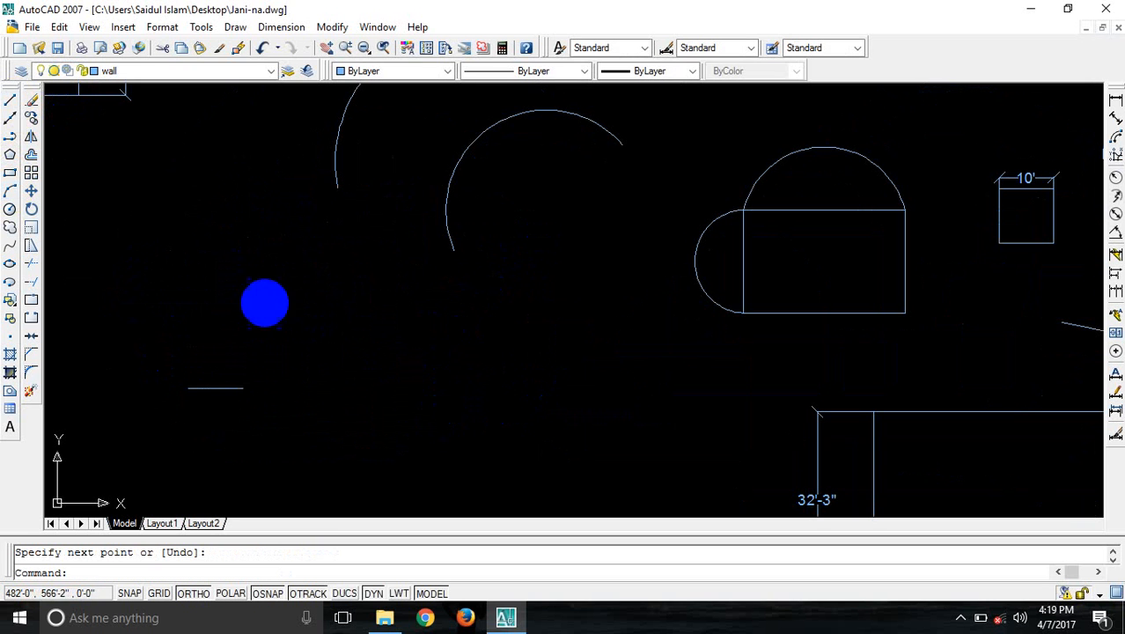
scroll(235, 366, up, 3)
text(l)
key(Return)
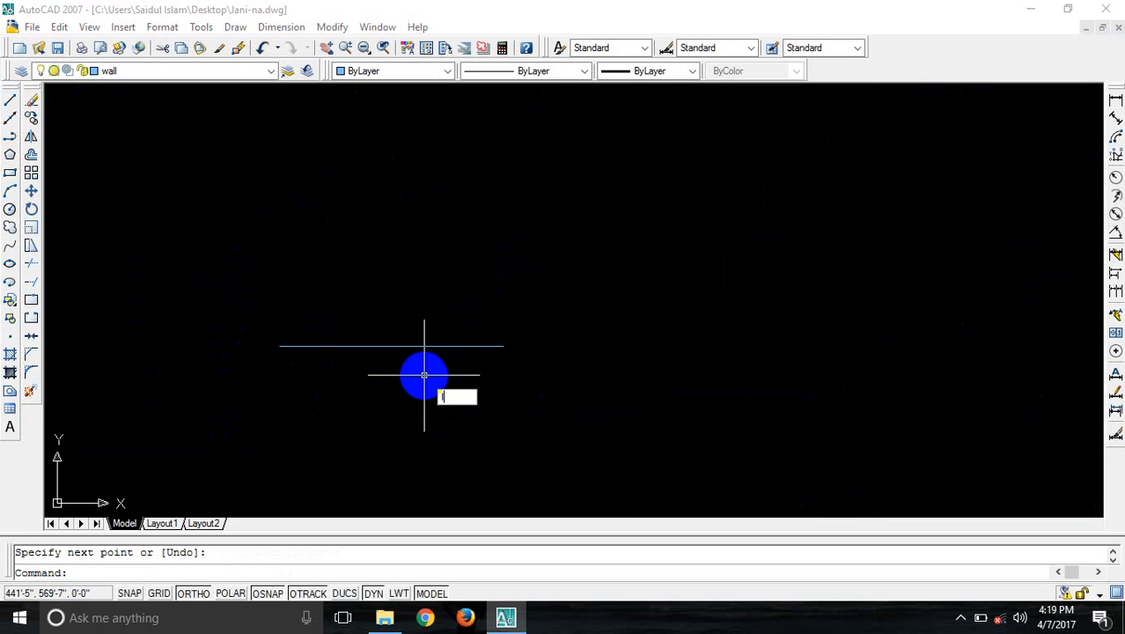
click(391, 346)
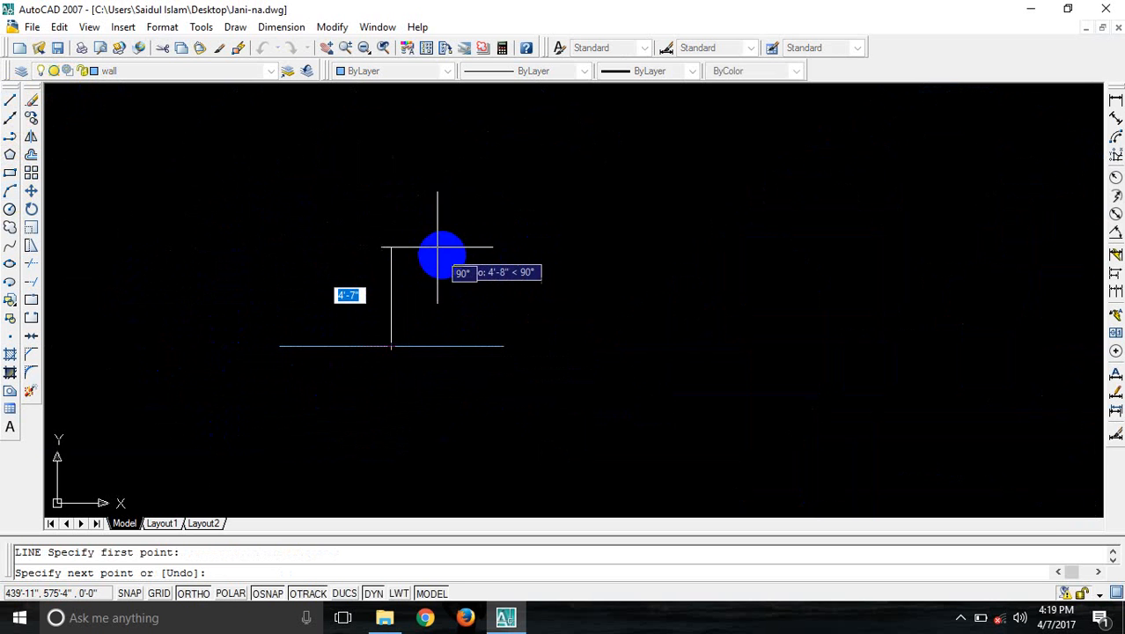
key(Escape)
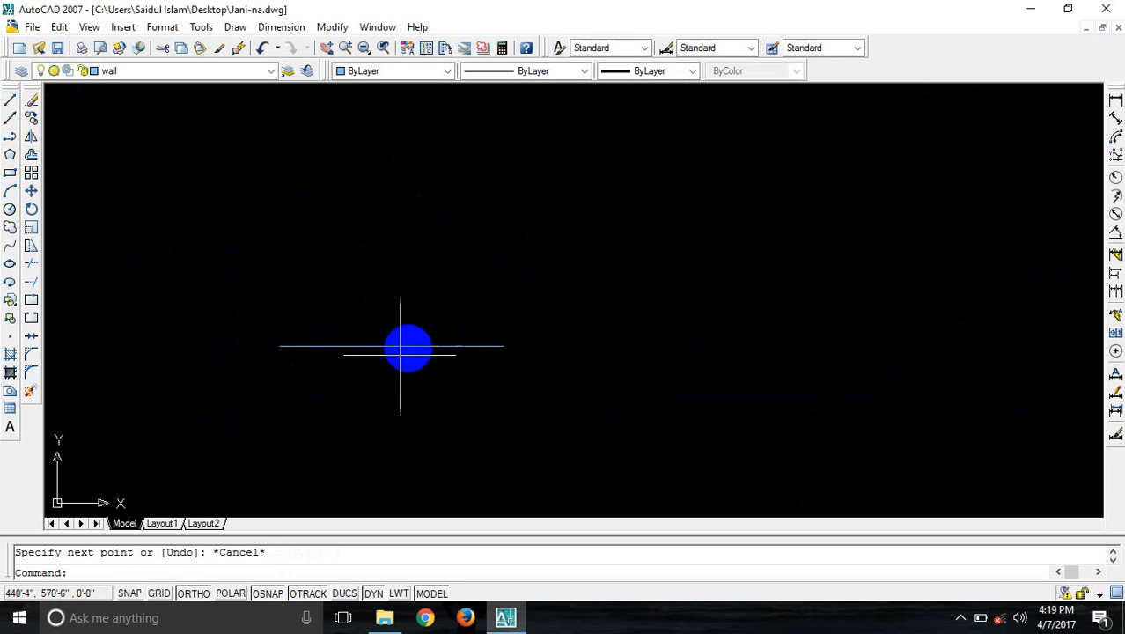
text(l)
key(Return)
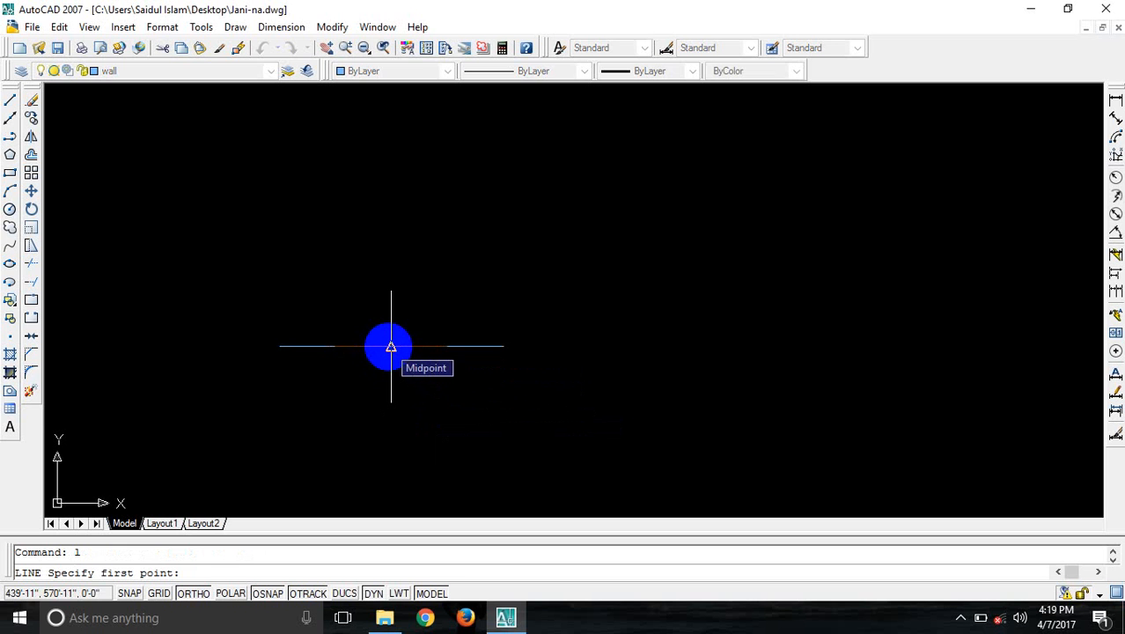
key(Escape)
key(Return)
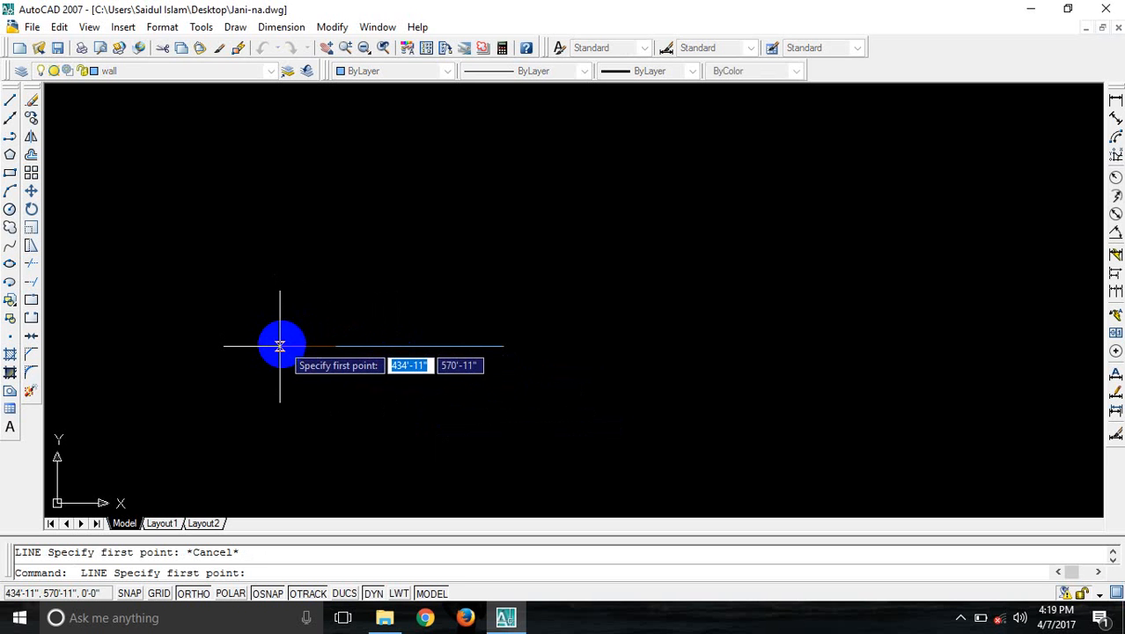
key(Escape)
key(Escape)
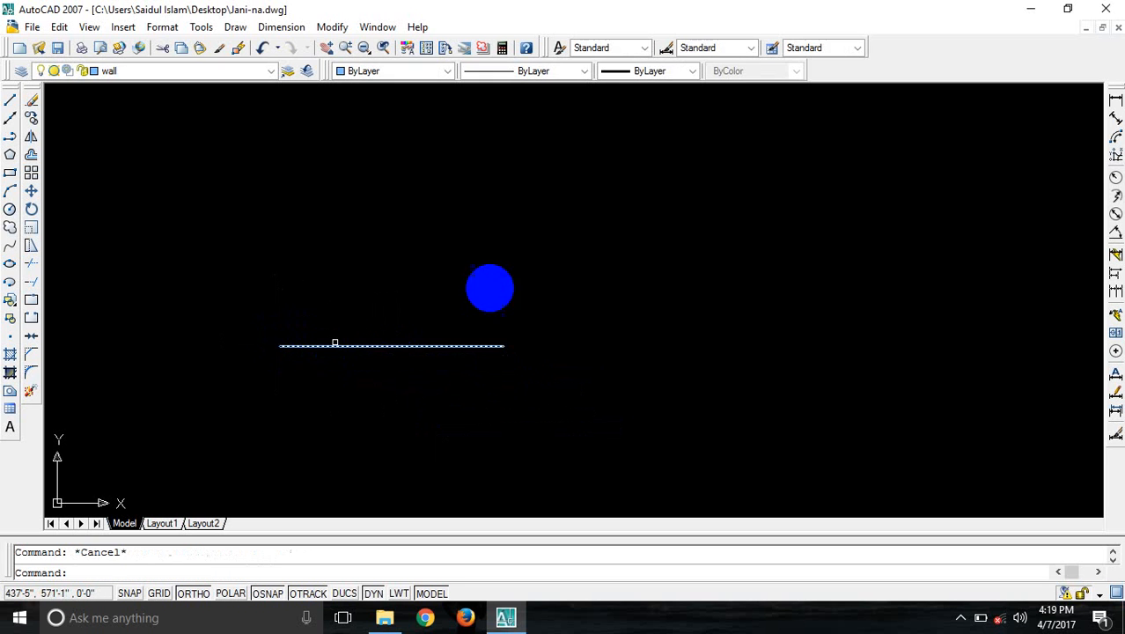
- Try to select every object snap mode in the drafting settings
click(519, 264)
click(405, 293)
text(o)
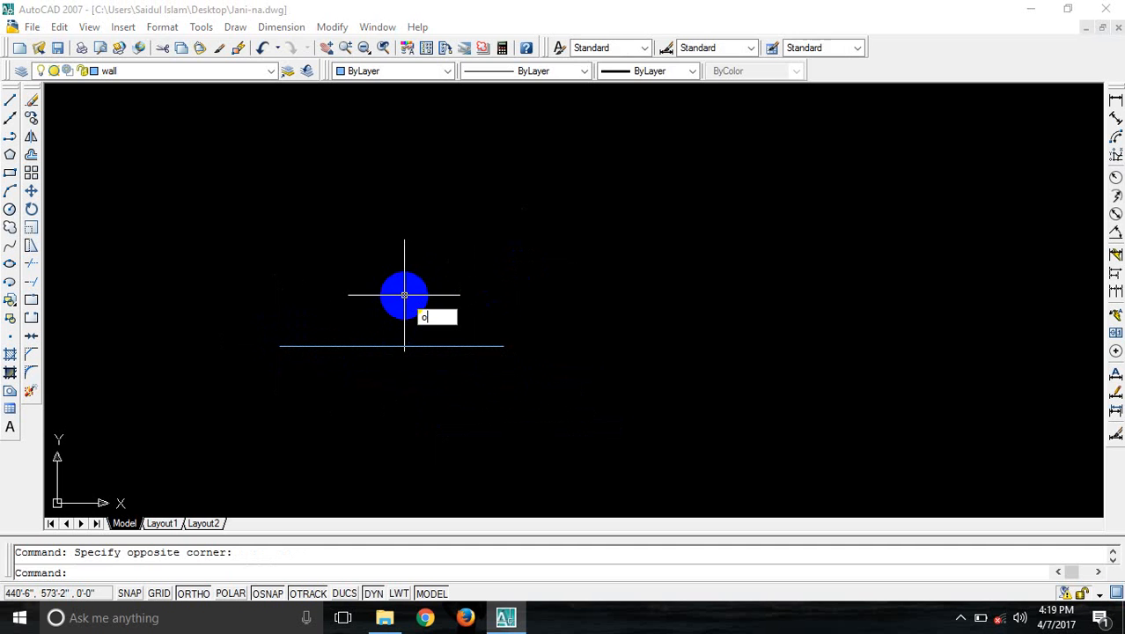
text(s)
key(Return)
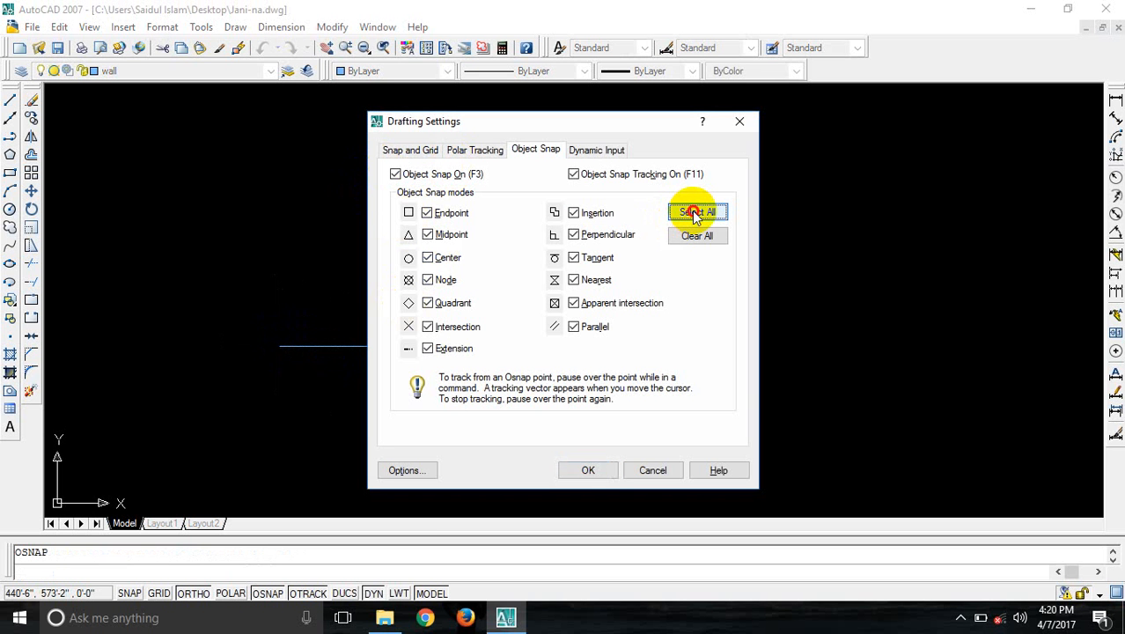
key(Escape)
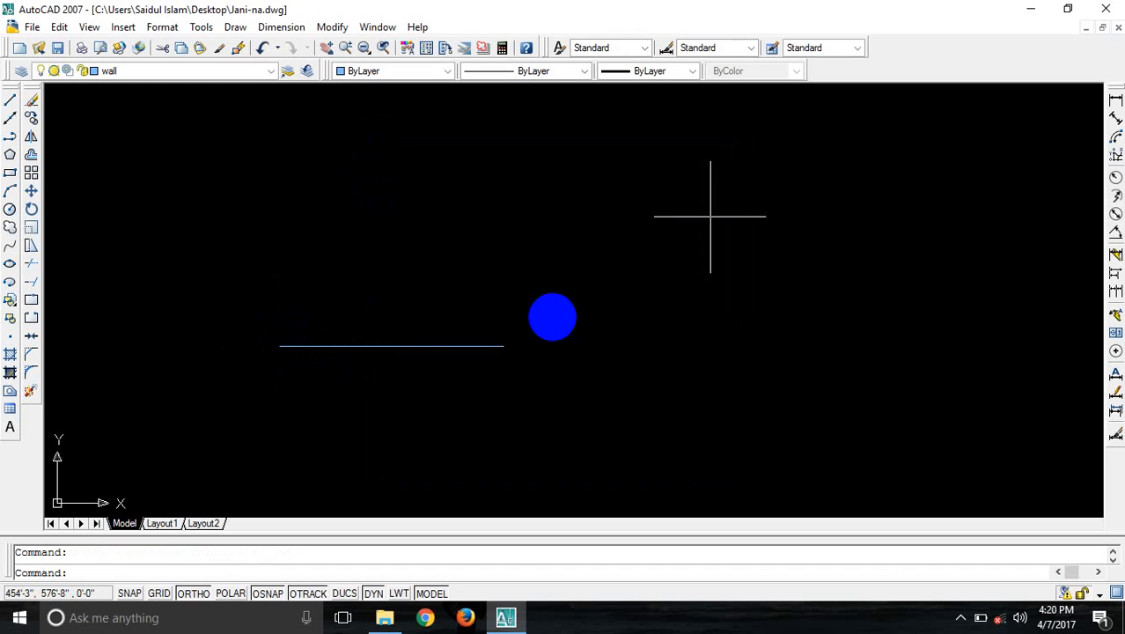
text(l)
key(Return)
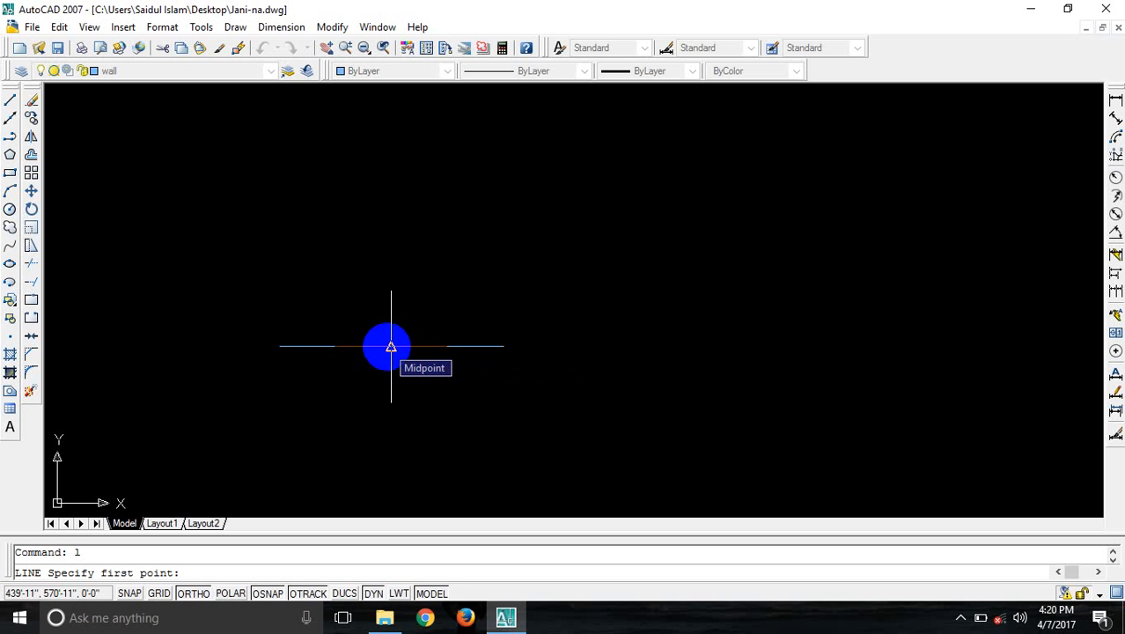
key(Escape)
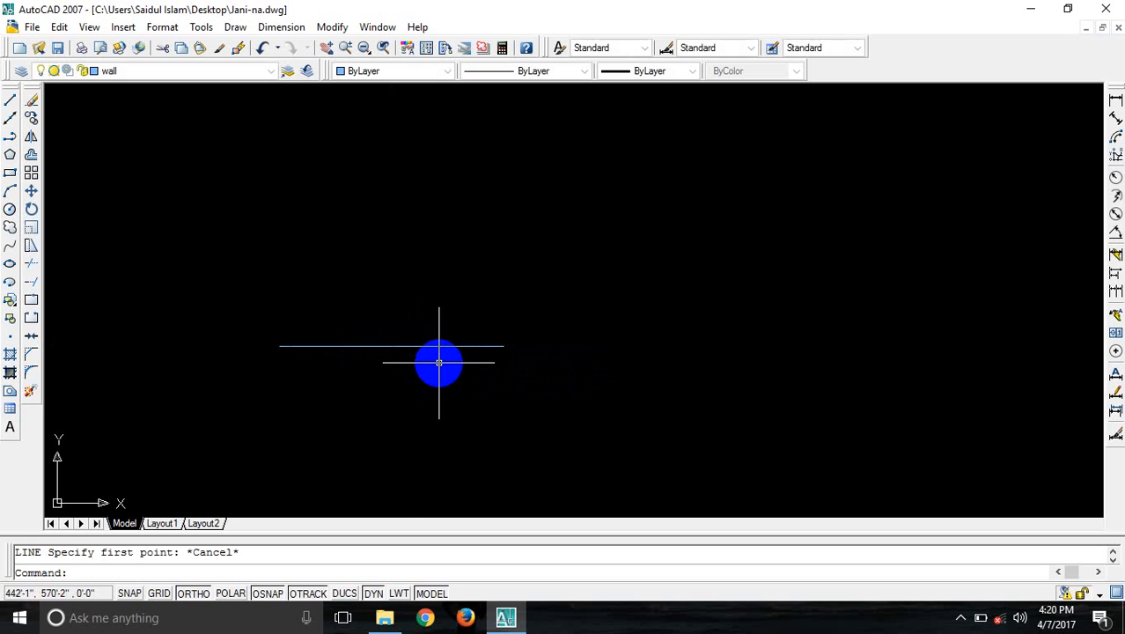
- Enable all object snap modes and apply the drafting settings
text(o)
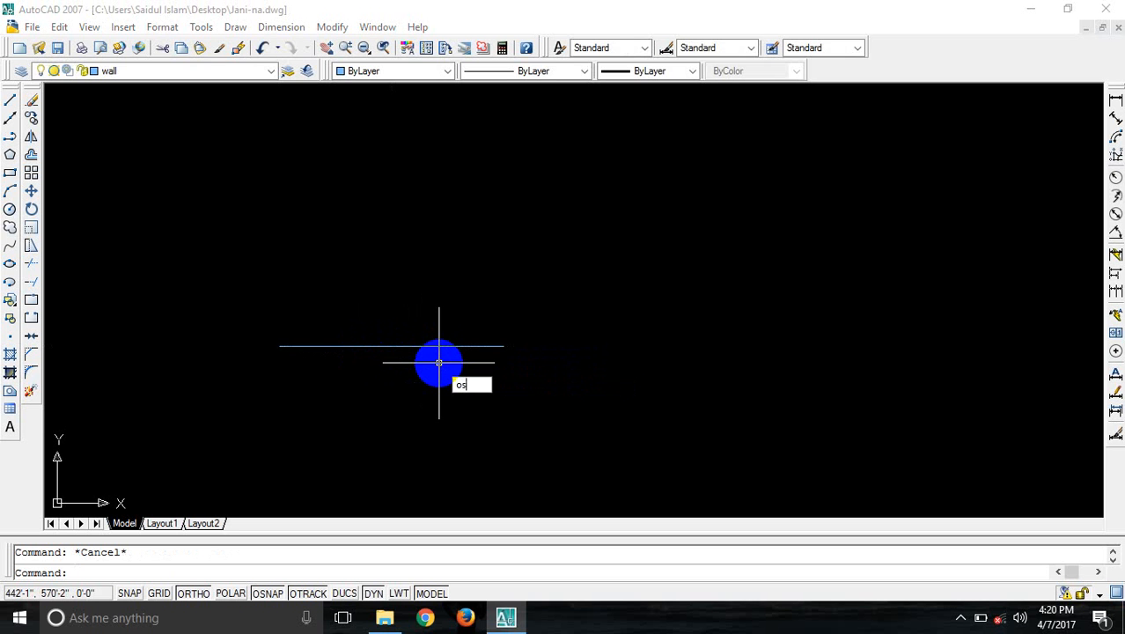
text(s)
key(Return)
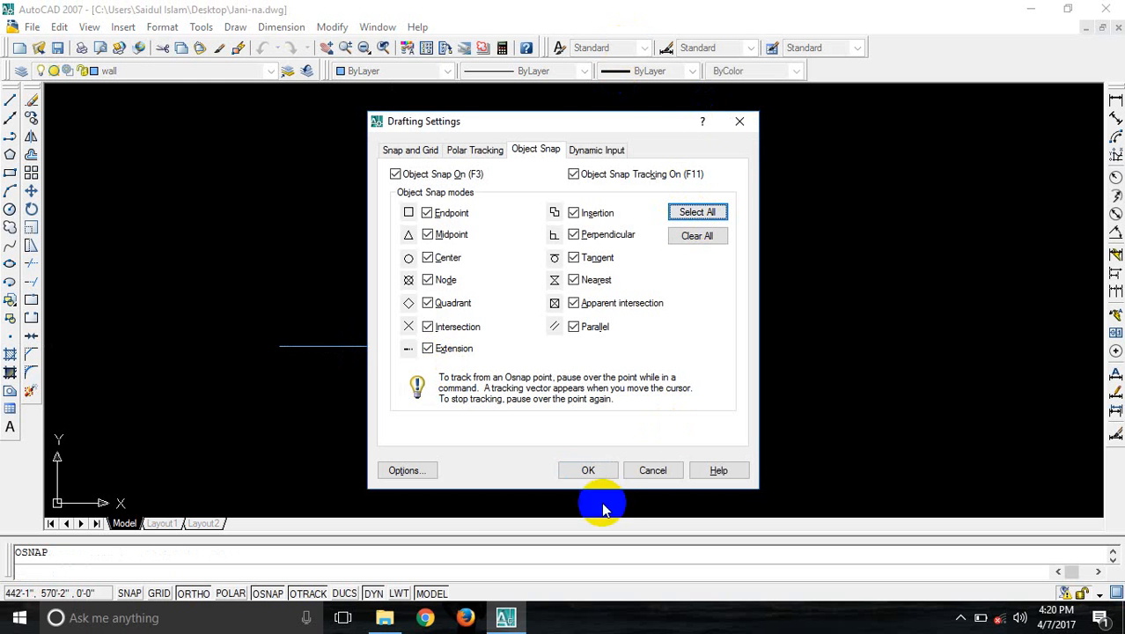
click(589, 470)
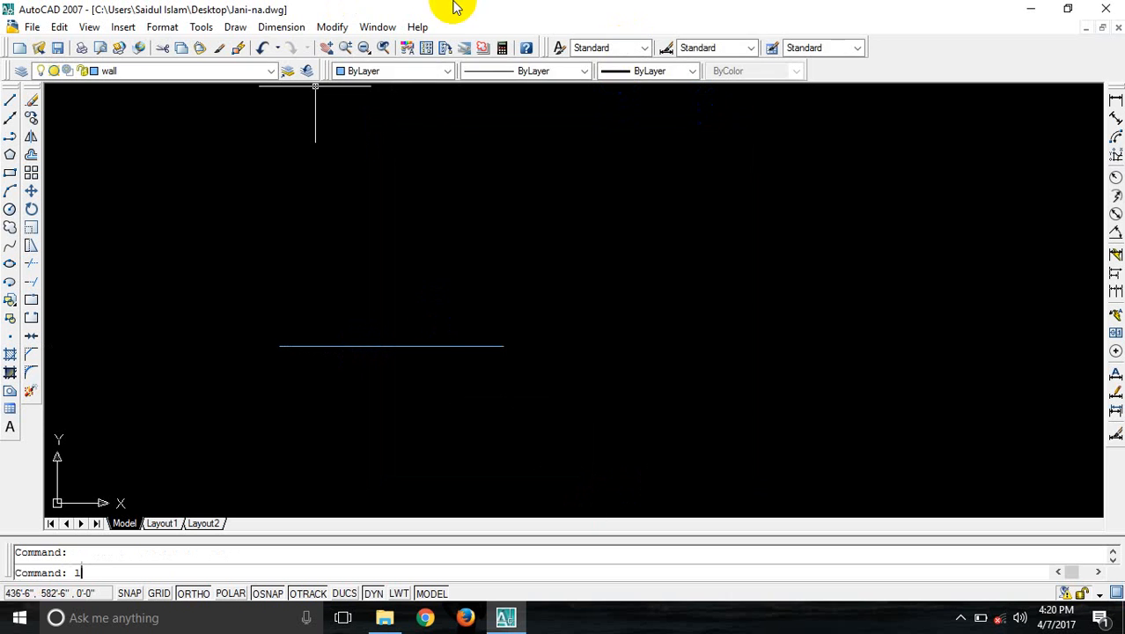
text(l)
key(Return)
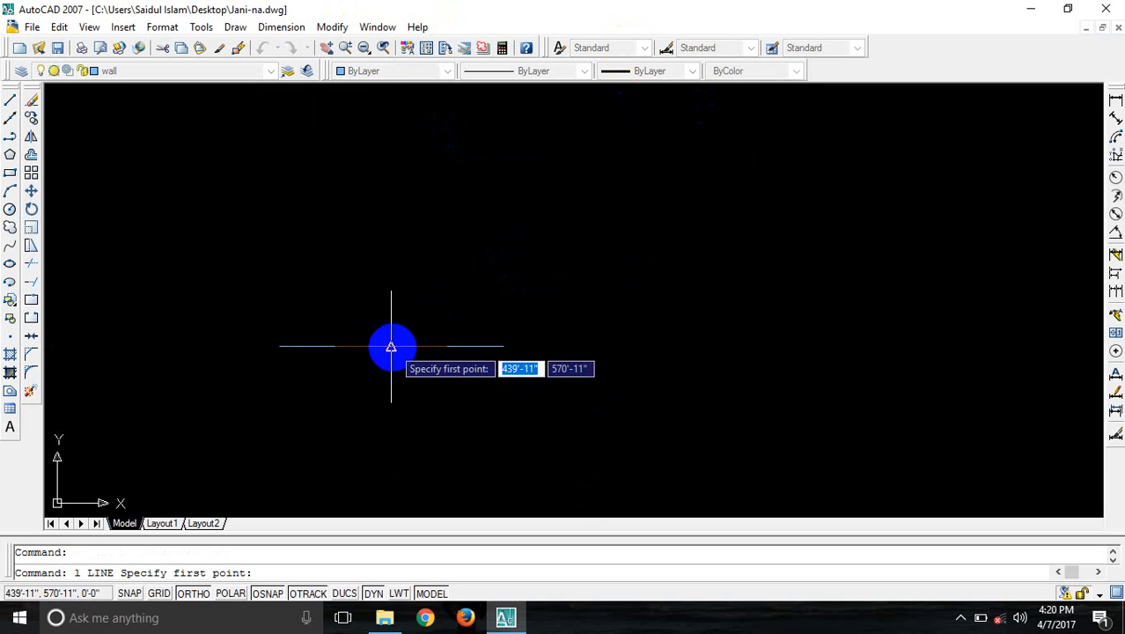
key(Escape)
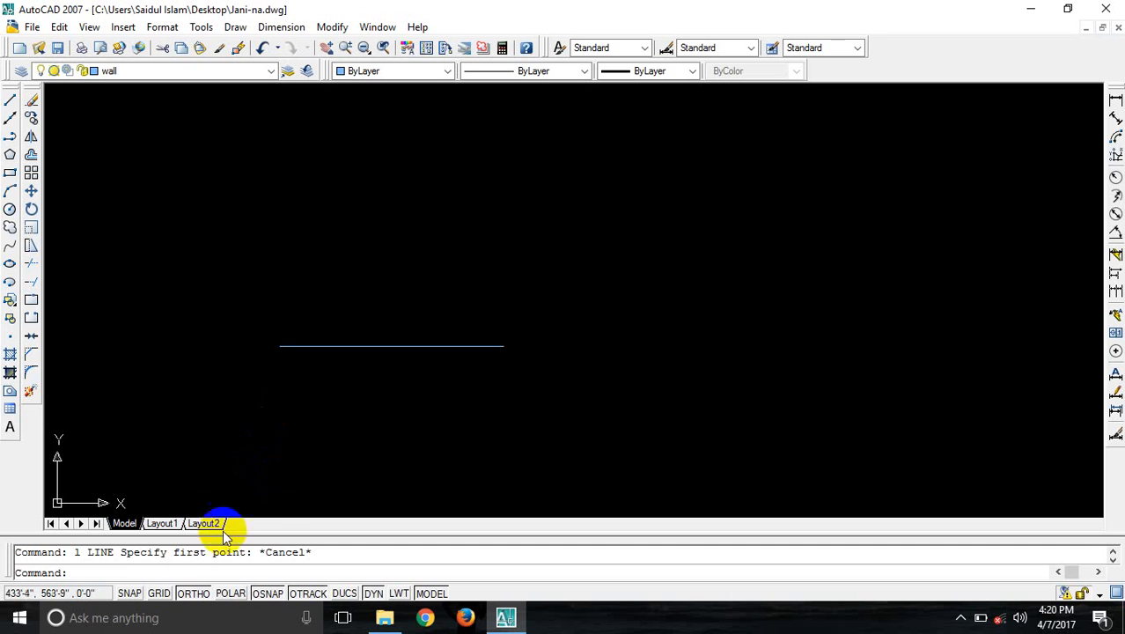
- Check in the drafting settings that object snap and all its modes are switched on
key(F3)
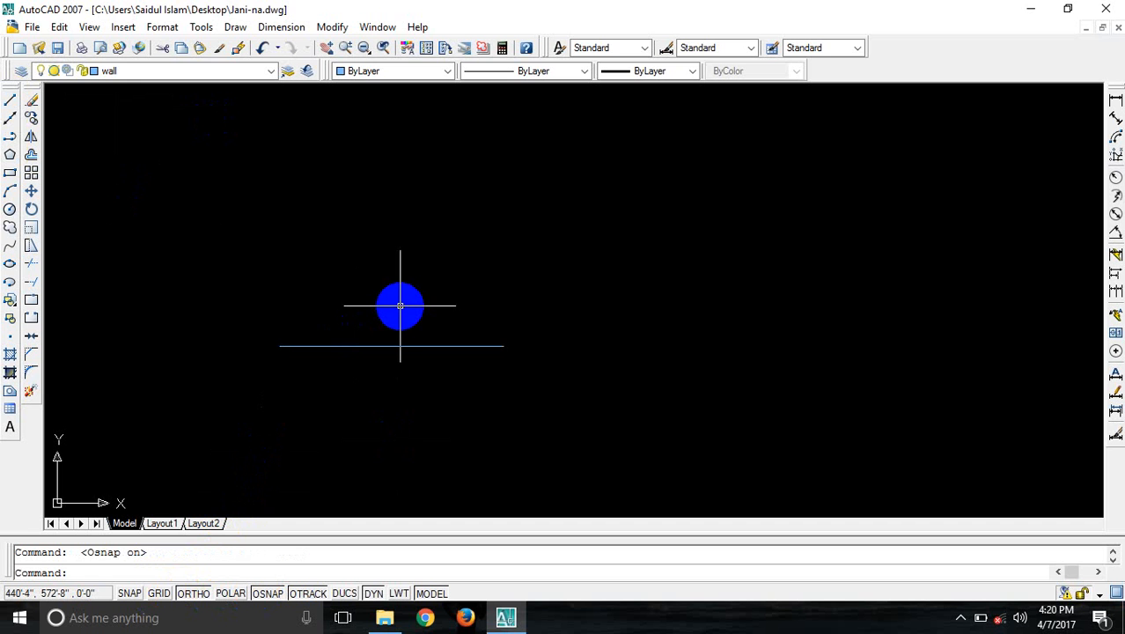
text(os)
key(Return)
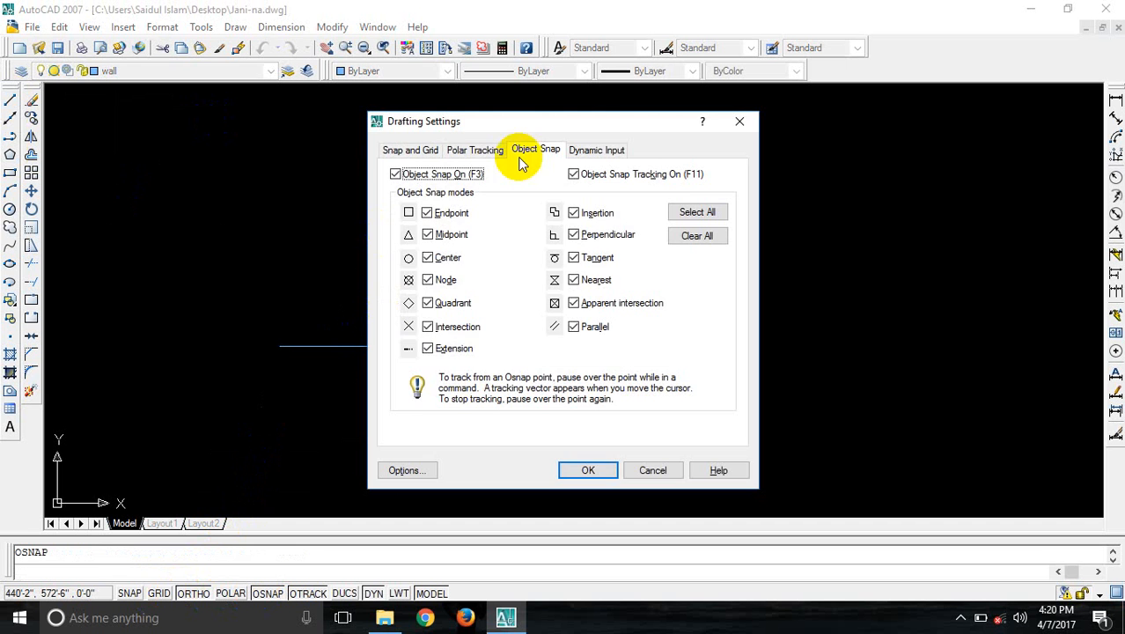
key(Return)
key(Return)
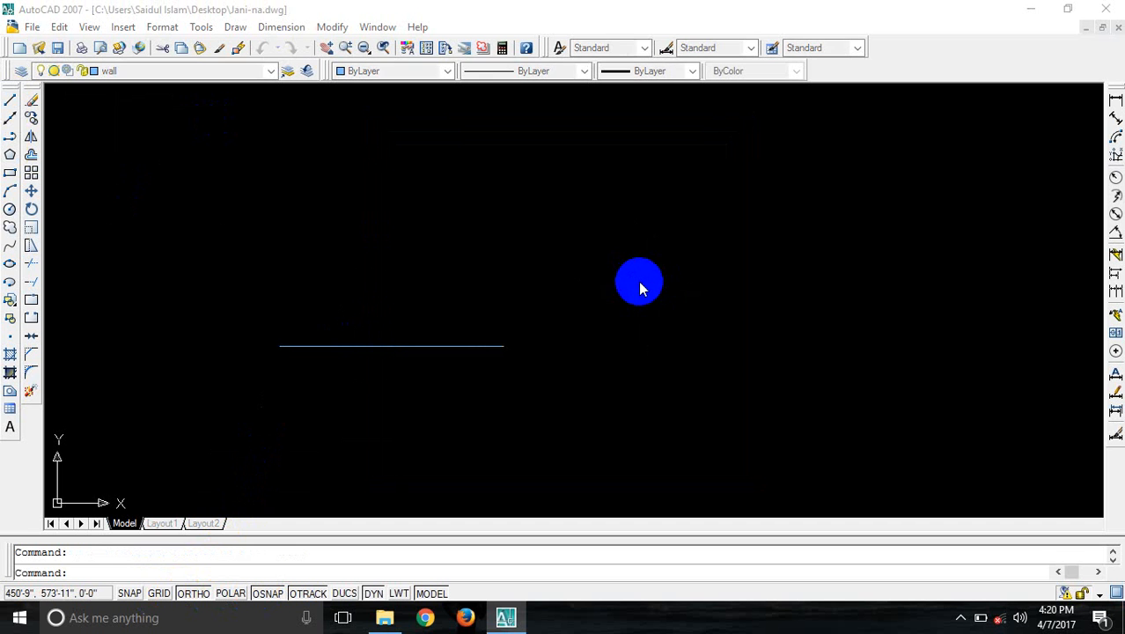
key(Escape)
- Draw a 2' vertical line upward from the midpoint of the horizontal 10' line
text(l)
key(Return)
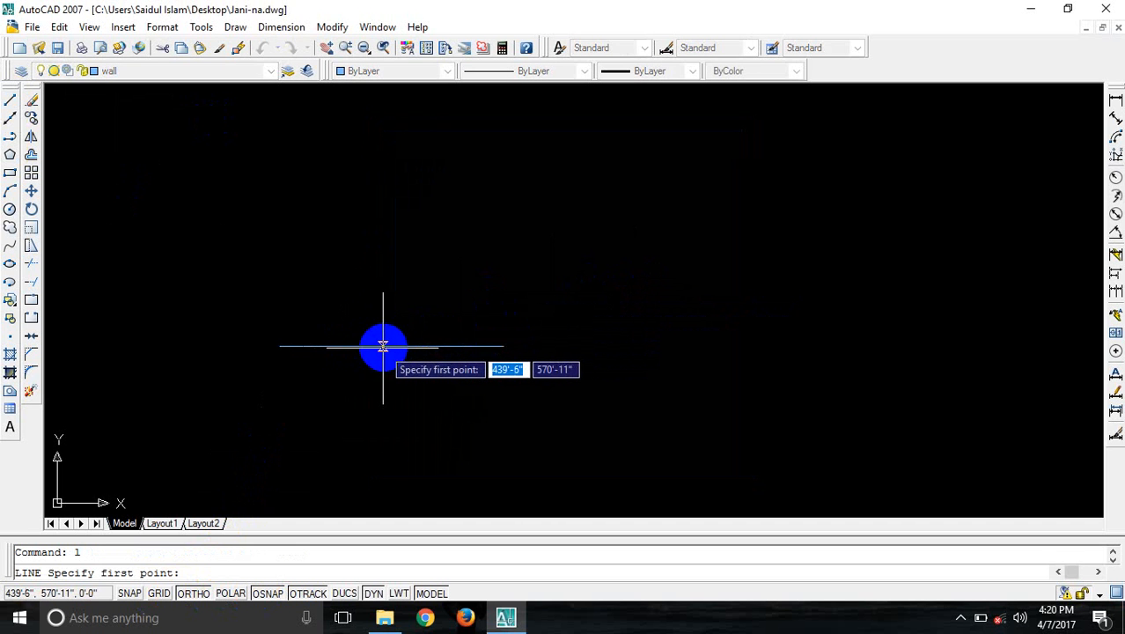
click(392, 346)
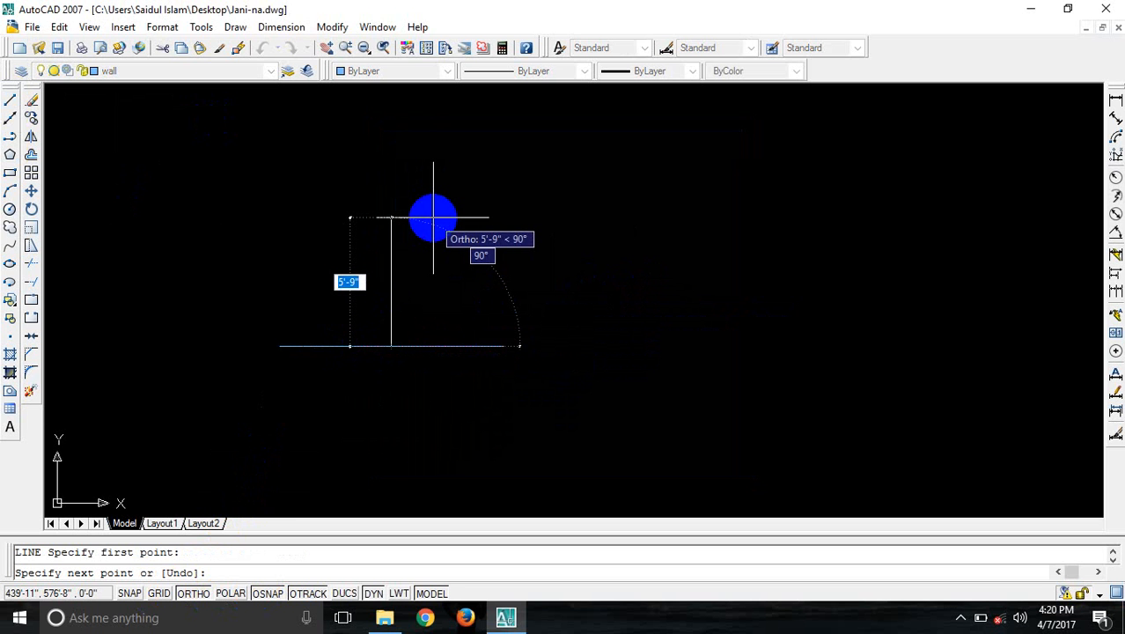
text(2')
key(Return)
key(Return)
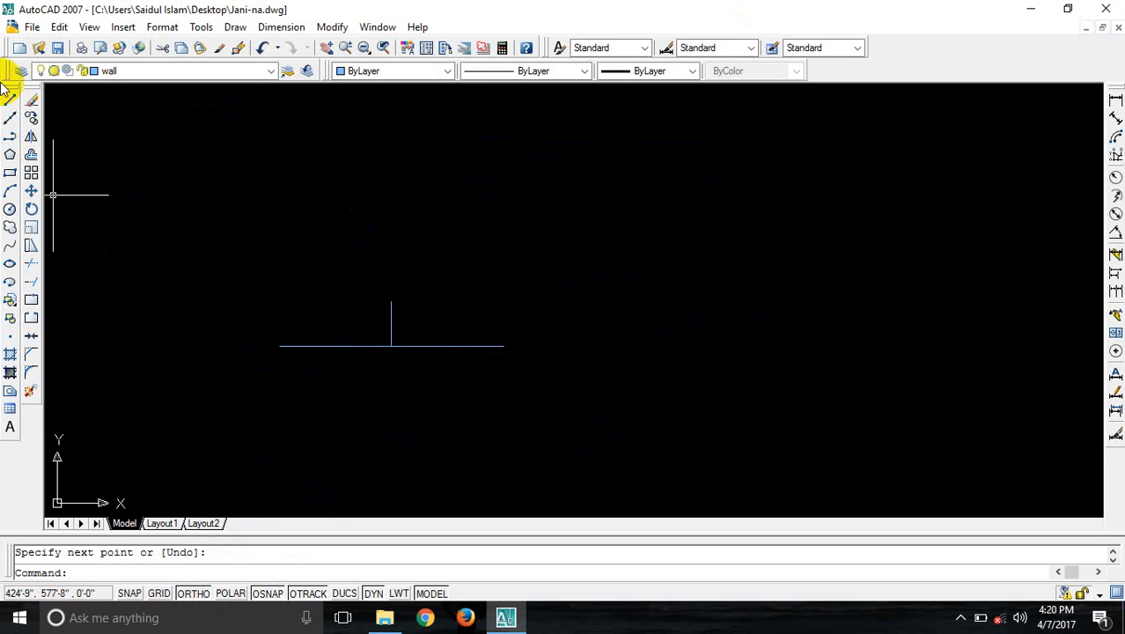
- Draw a three-point arc from the horizontal line's left end through the top of the 2' line to its right end
click(9, 195)
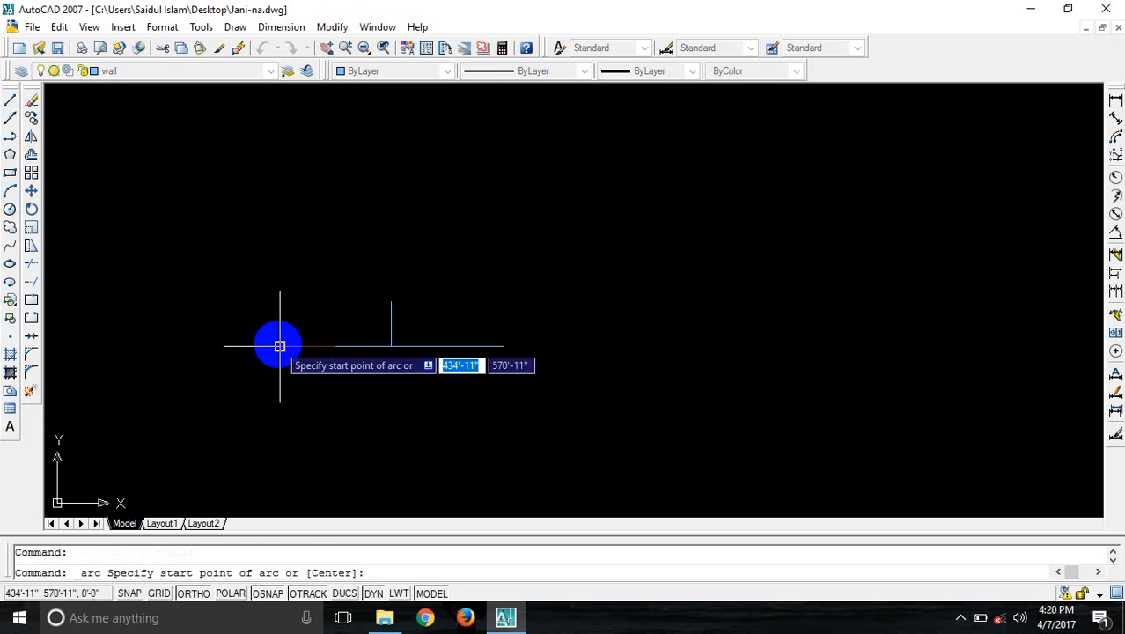
click(280, 305)
click(391, 302)
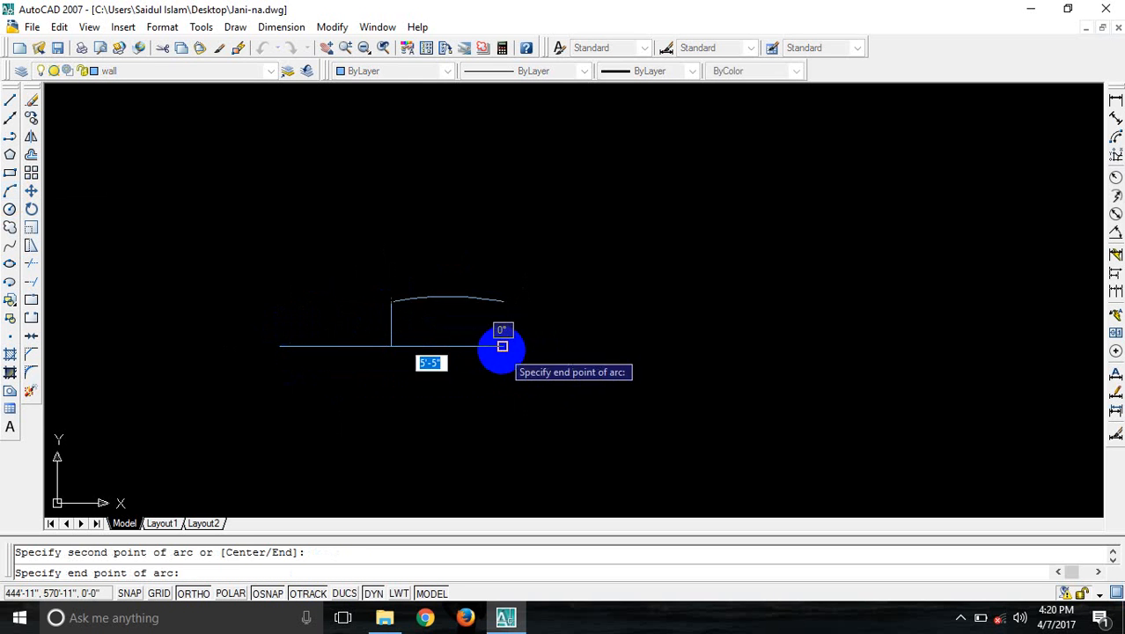
click(501, 344)
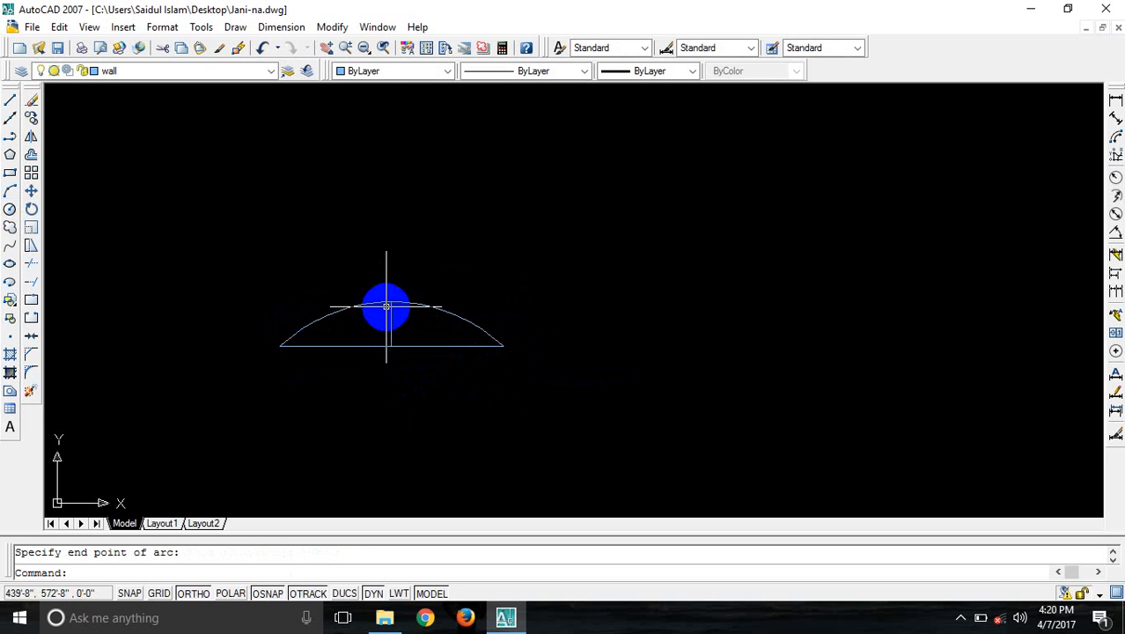
- Erase the horizontal 10' line and the 2' vertical line beneath the arc
click(405, 343)
click(371, 372)
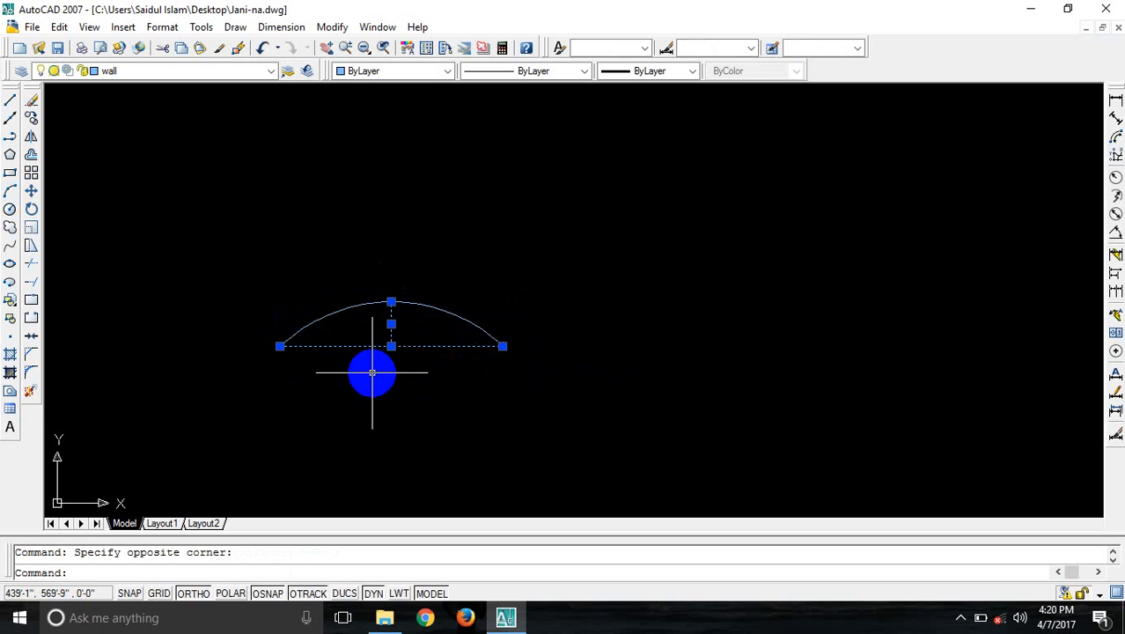
key(Delete)
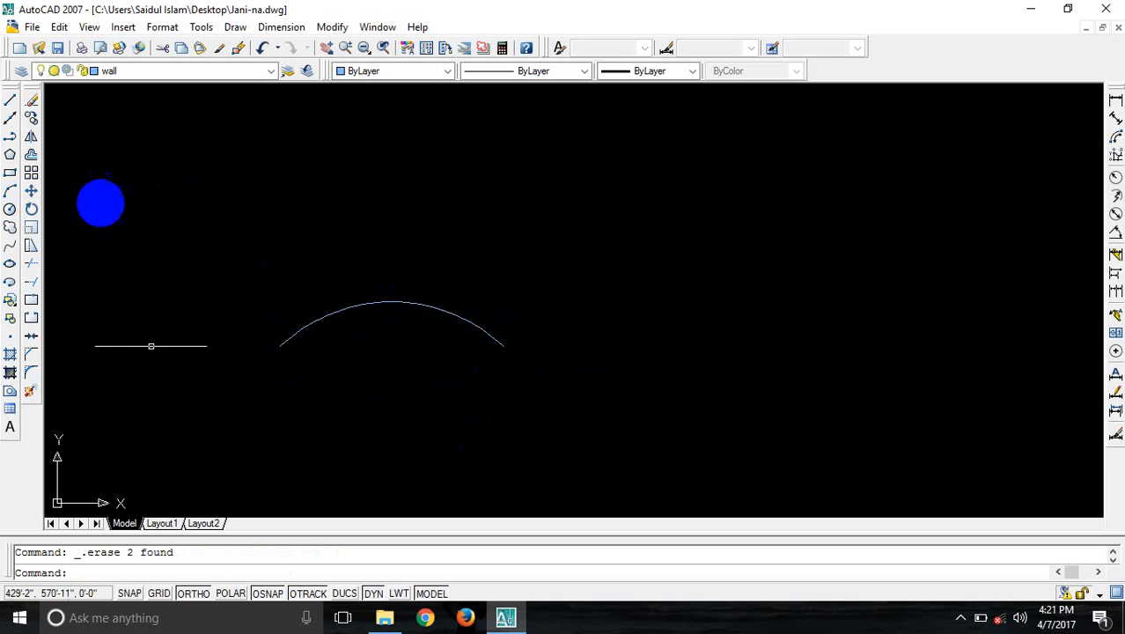
- Draw a freehand vertical line in the empty area to the right of the arc
click(9, 106)
click(722, 176)
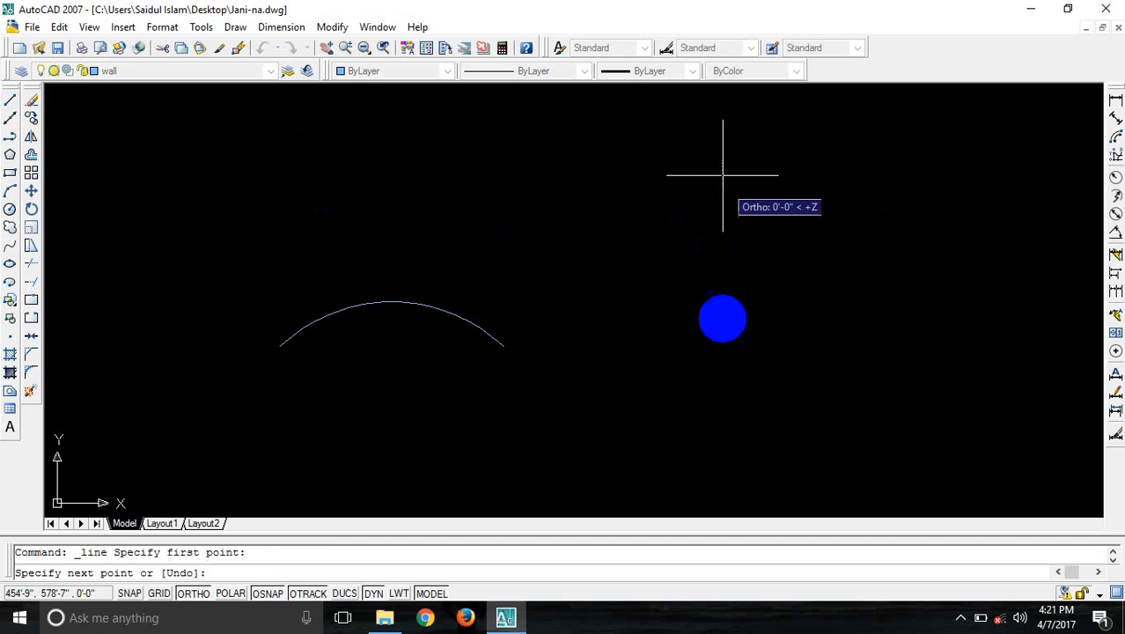
click(724, 389)
key(Return)
- Draw a 10' horizontal line leftward from the midpoint of the vertical line
key(Return)
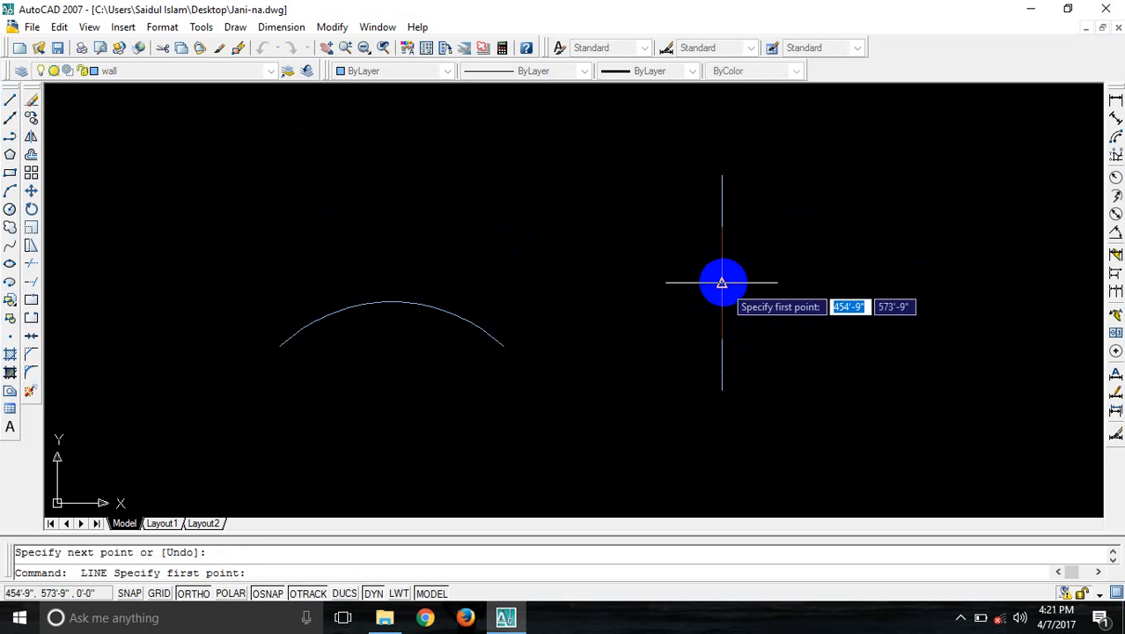
click(723, 283)
text(1)
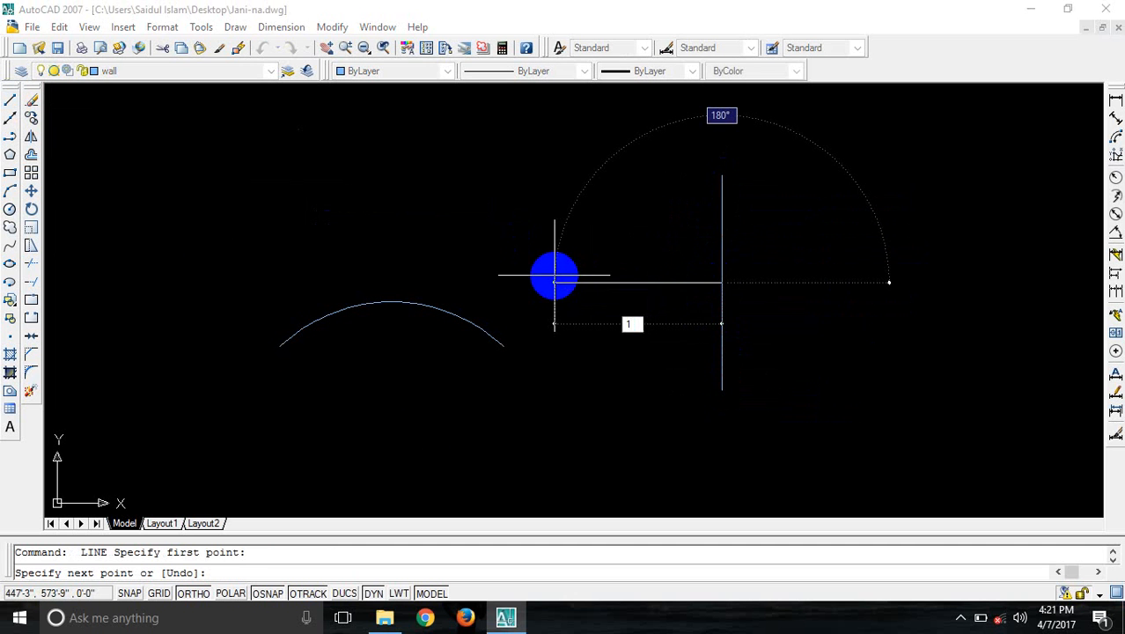
text(0')
key(Return)
key(Return)
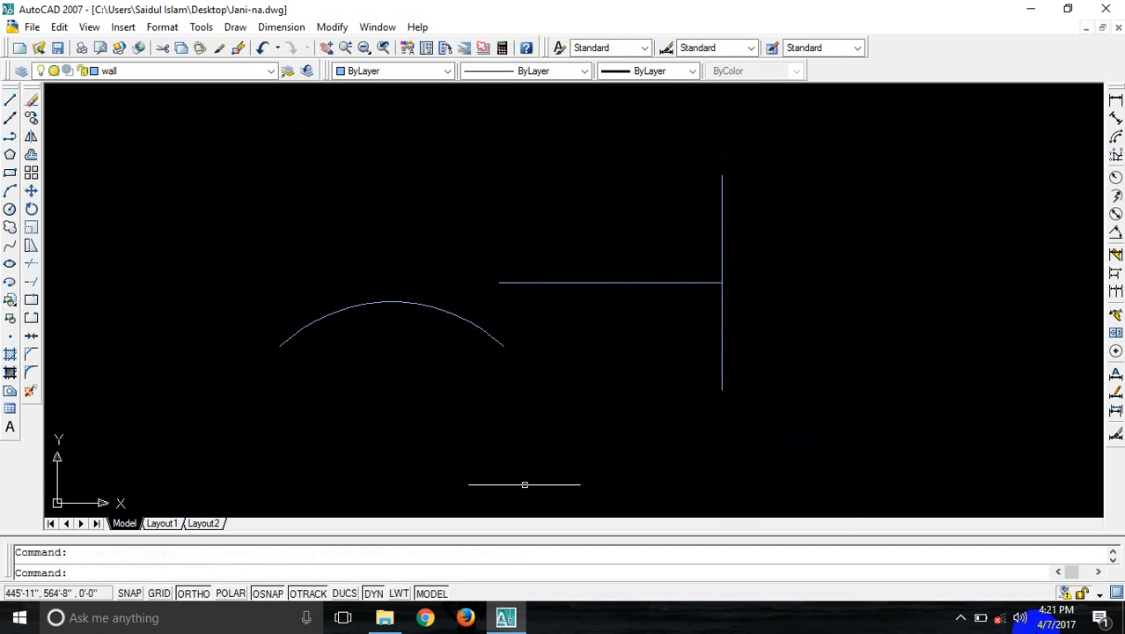
- Draw a three-point arc from the vertical line's lower end through the horizontal line's left end to the vertical line's upper end
click(10, 191)
click(722, 388)
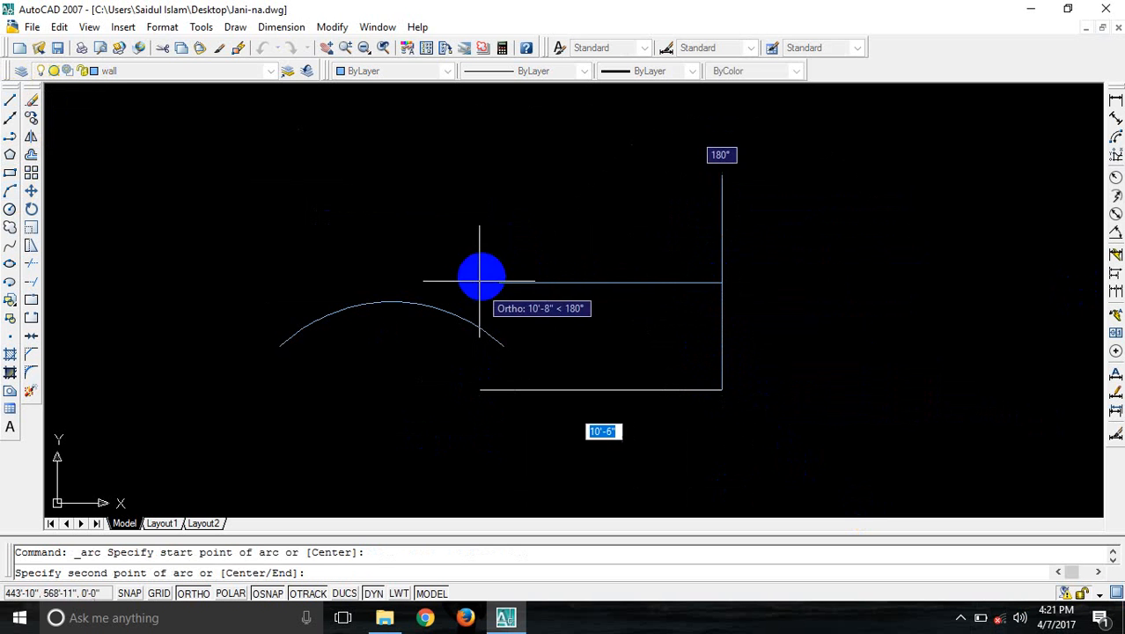
click(499, 283)
click(722, 177)
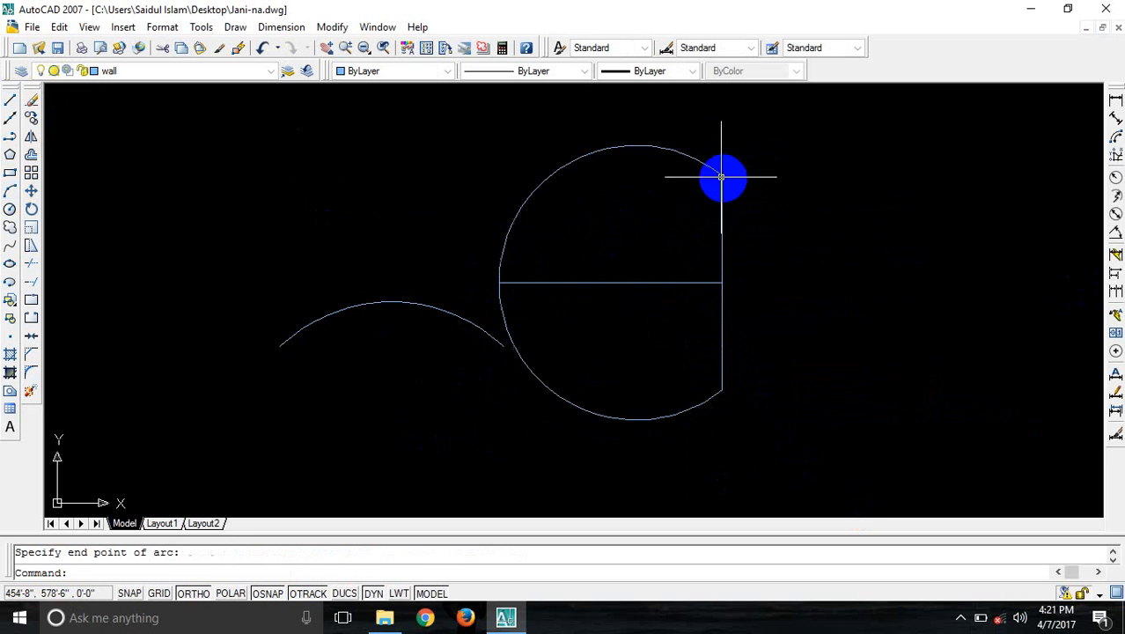
- Erase the shallow arc to the left of the large arc
click(774, 316)
click(598, 342)
key(Escape)
click(452, 290)
click(432, 336)
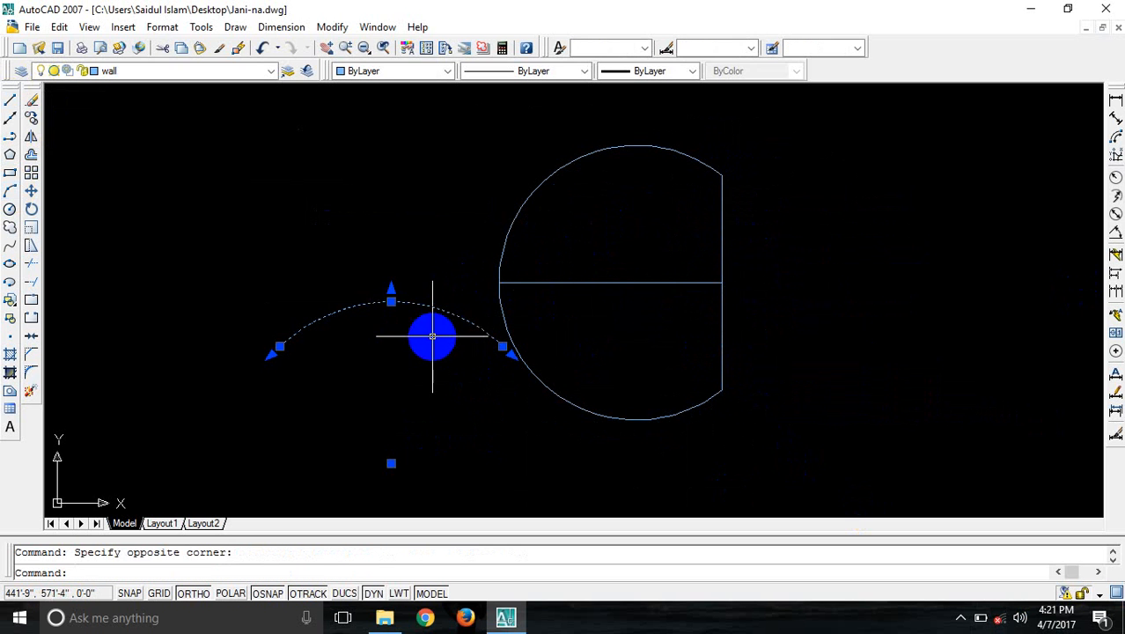
key(Delete)
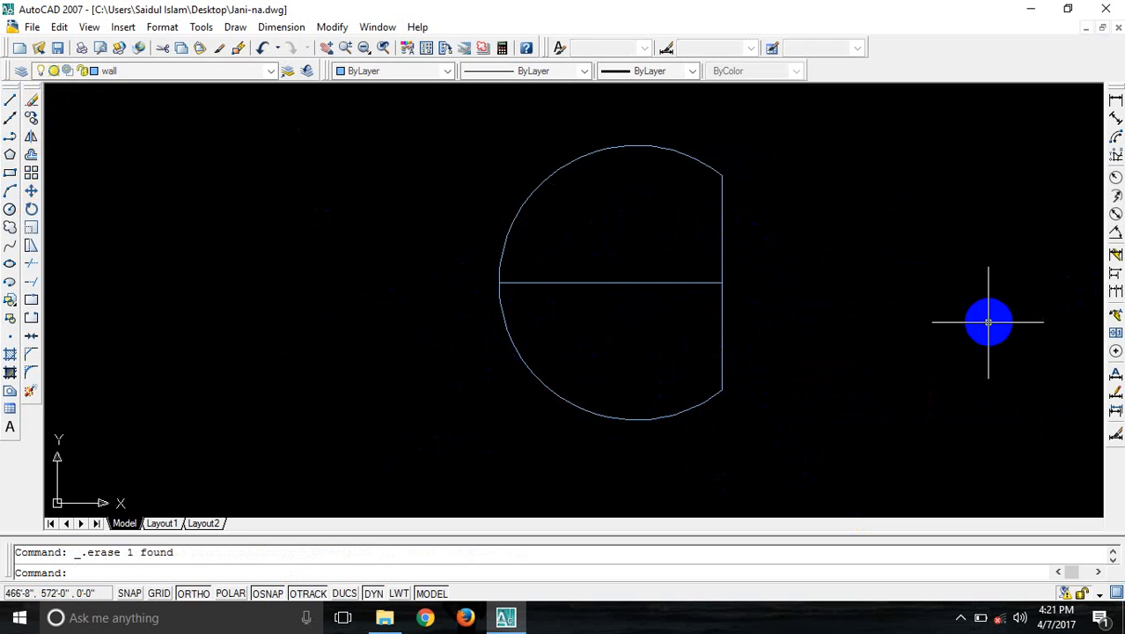
- Try to add a jogged radius dimension to the large arc, with its centre location on the horizontal line
click(1116, 197)
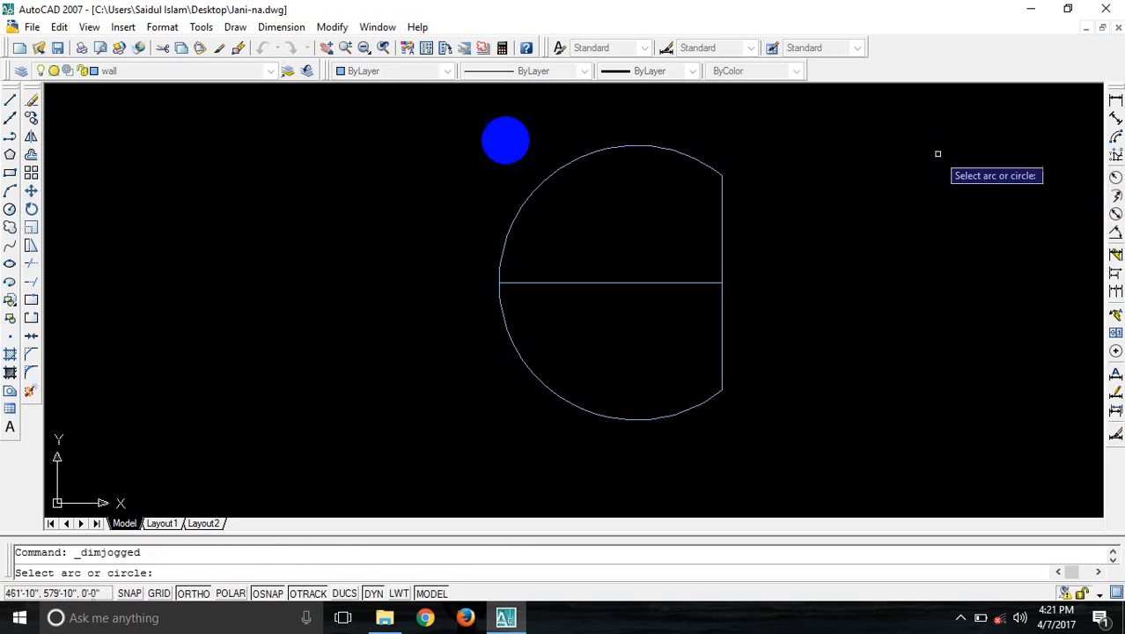
click(534, 185)
click(634, 285)
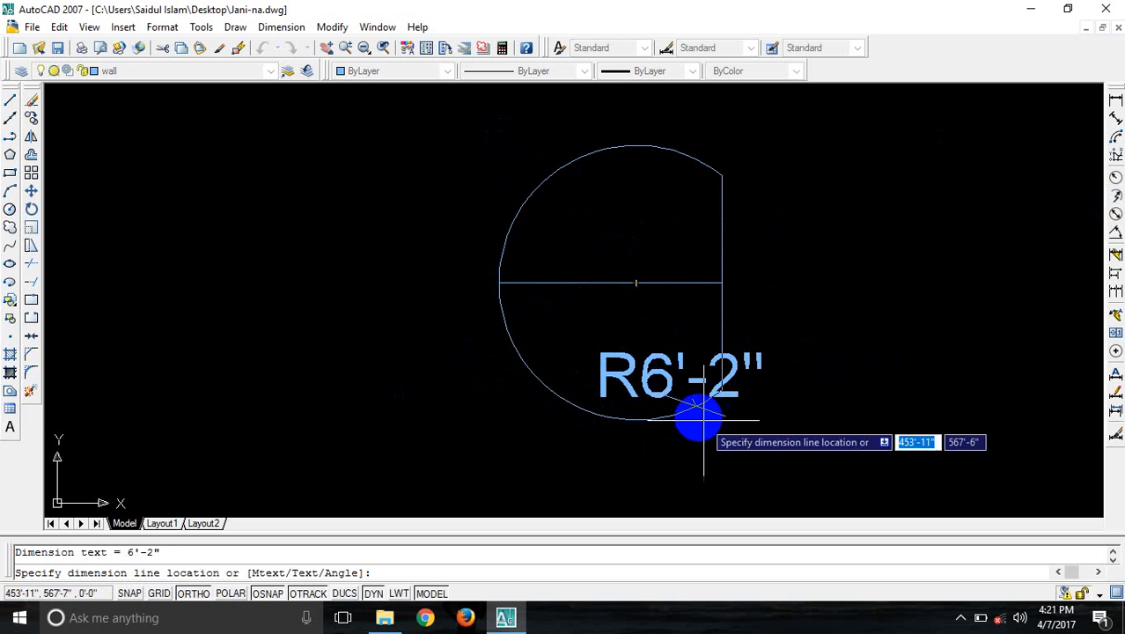
key(Escape)
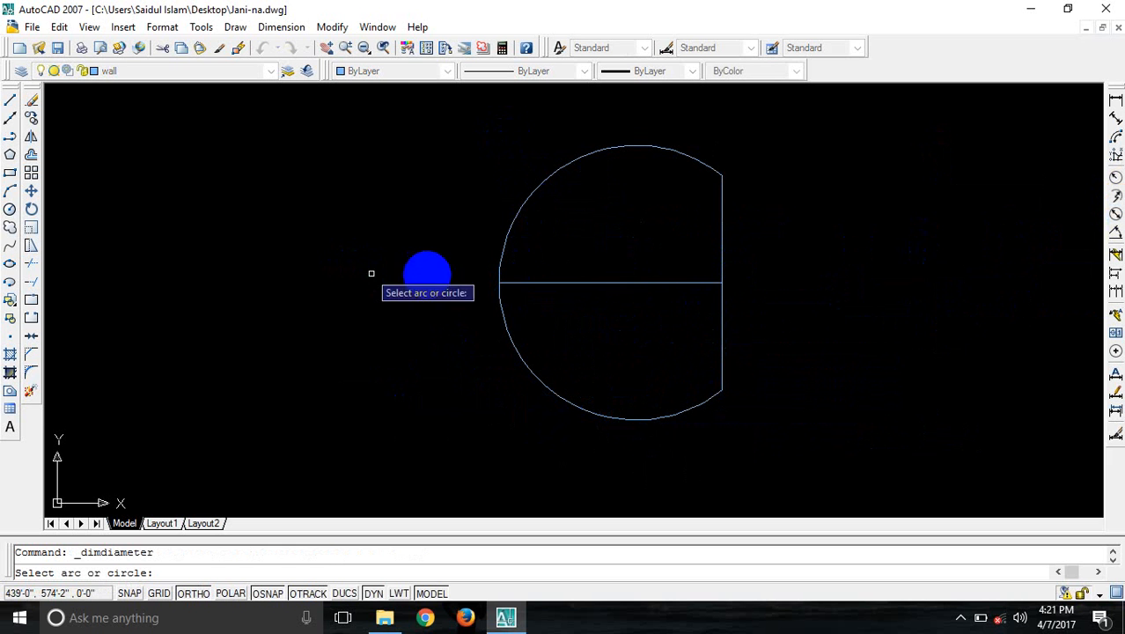
- Try a diameter dimension on the large arc with its line along the horizontal line, and erase that dimension
click(501, 263)
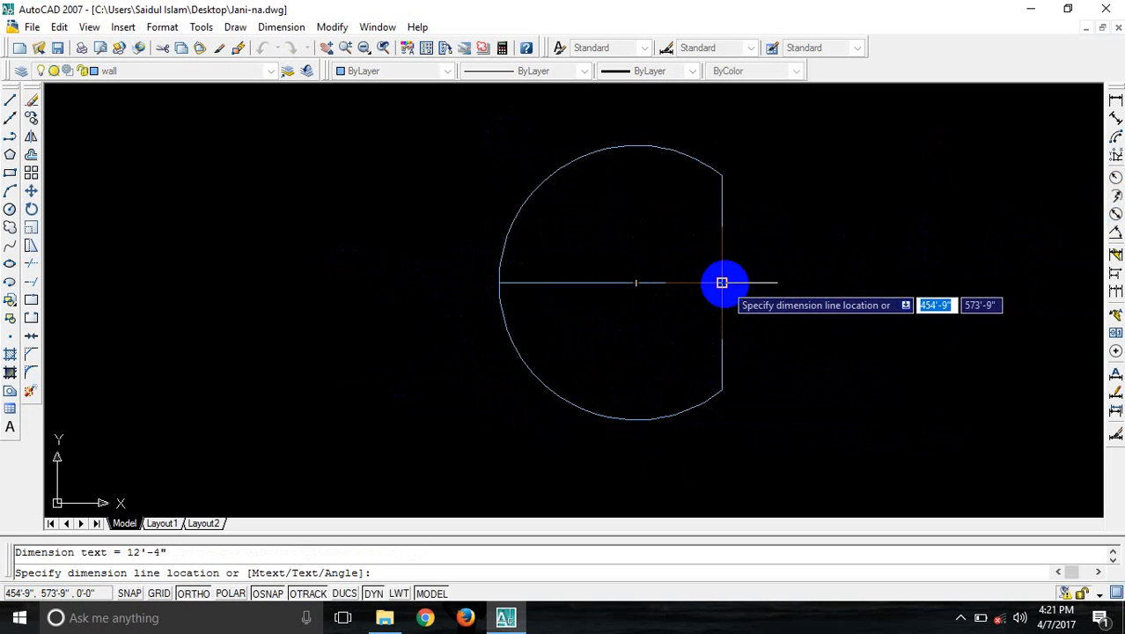
click(724, 281)
click(640, 296)
click(637, 293)
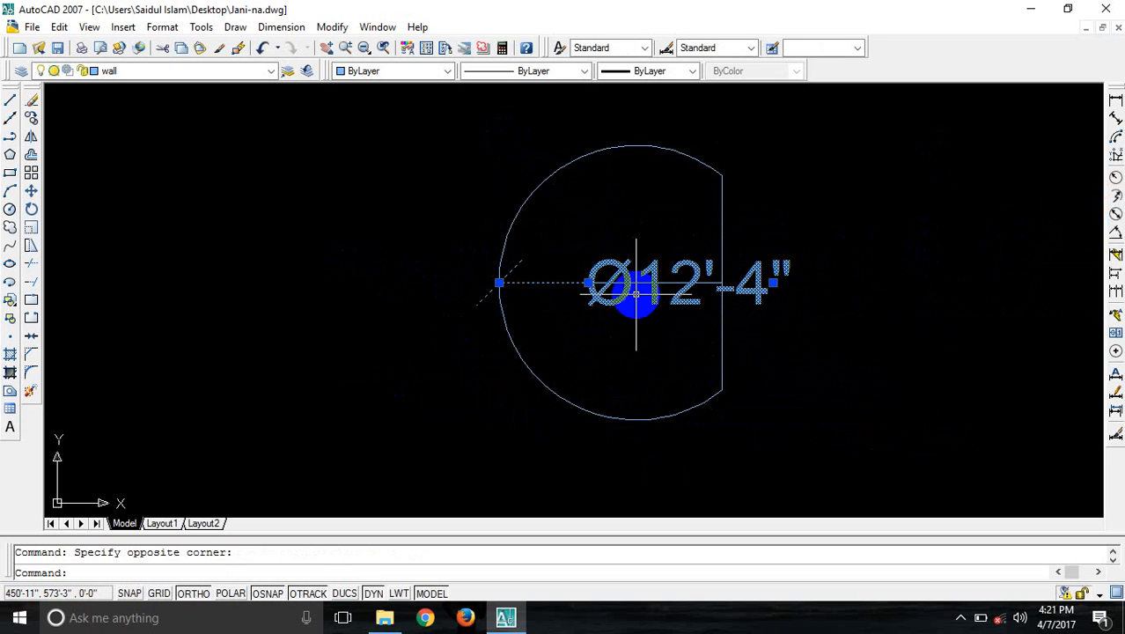
key(Delete)
text(d)
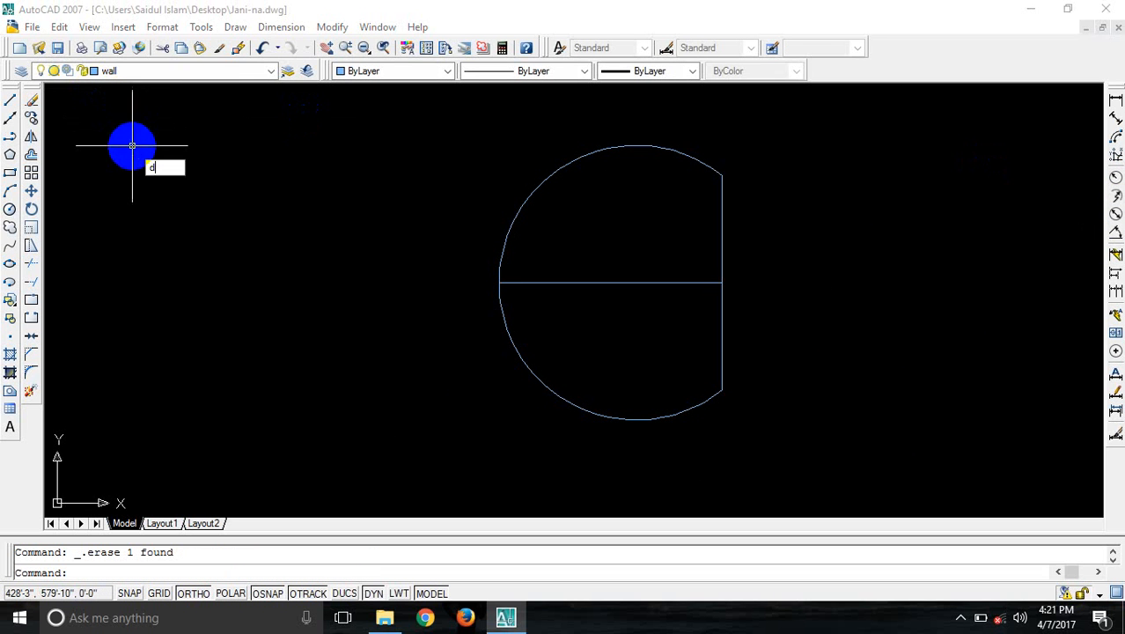
text(a)
key(Escape)
text(da)
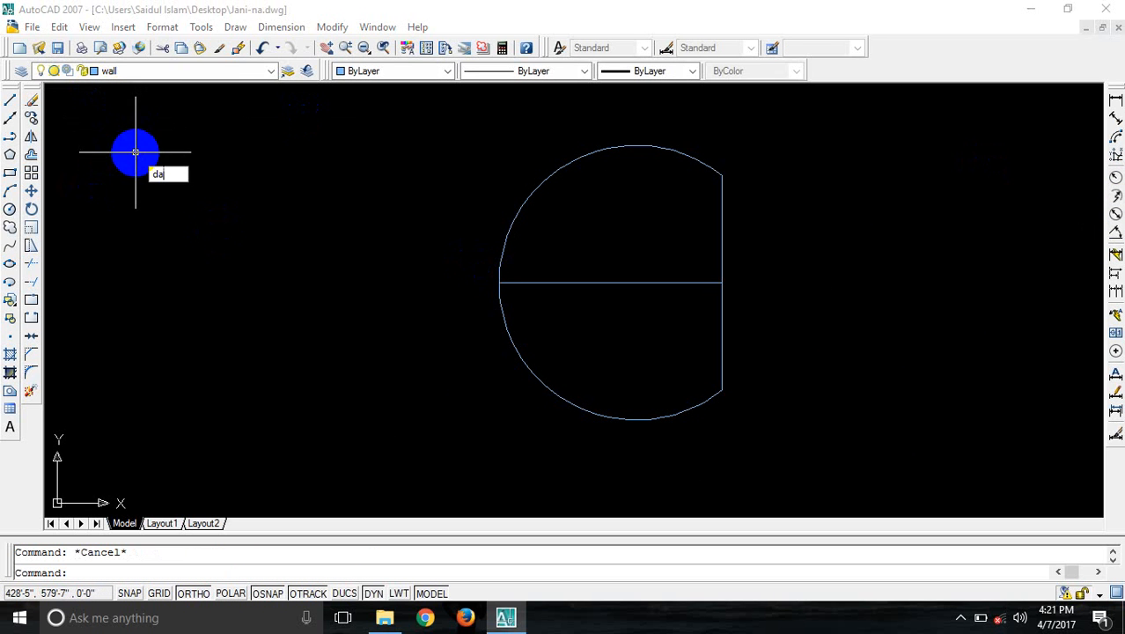
text(;)
key(Return)
key(Escape)
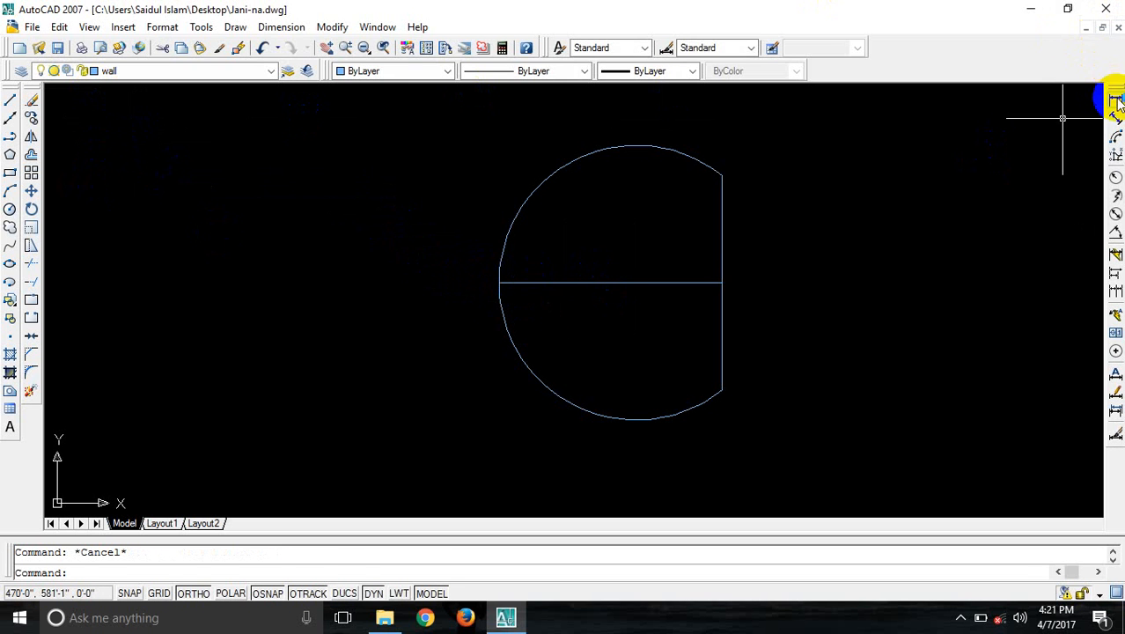
- Measure the horizontal line's length with a trial linear dimension between its two ends
click(1116, 99)
click(499, 283)
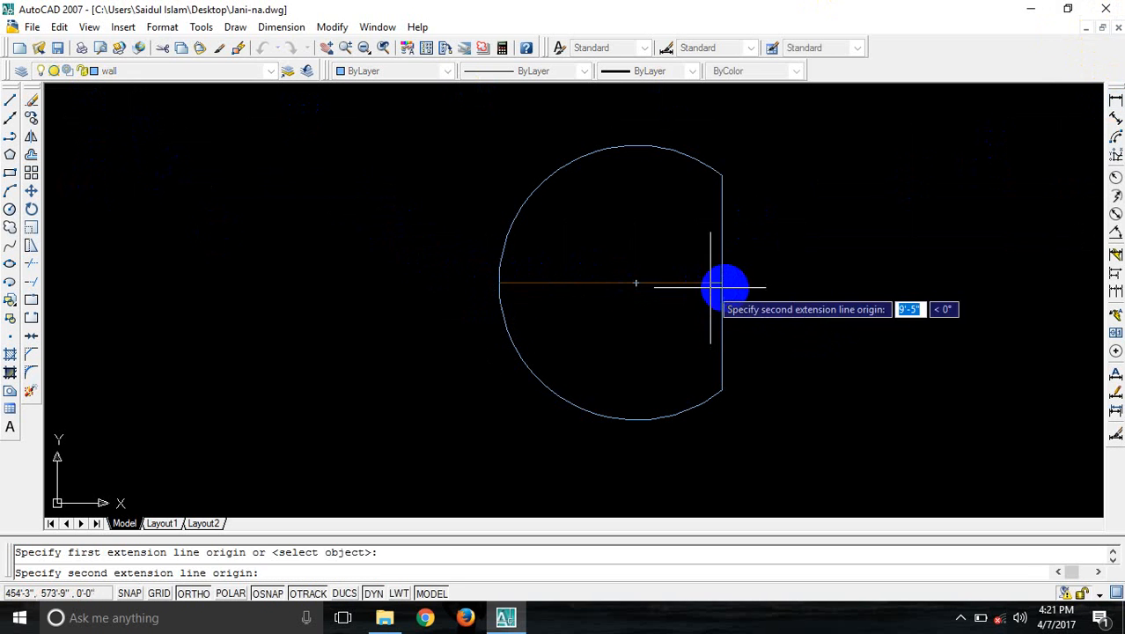
click(722, 283)
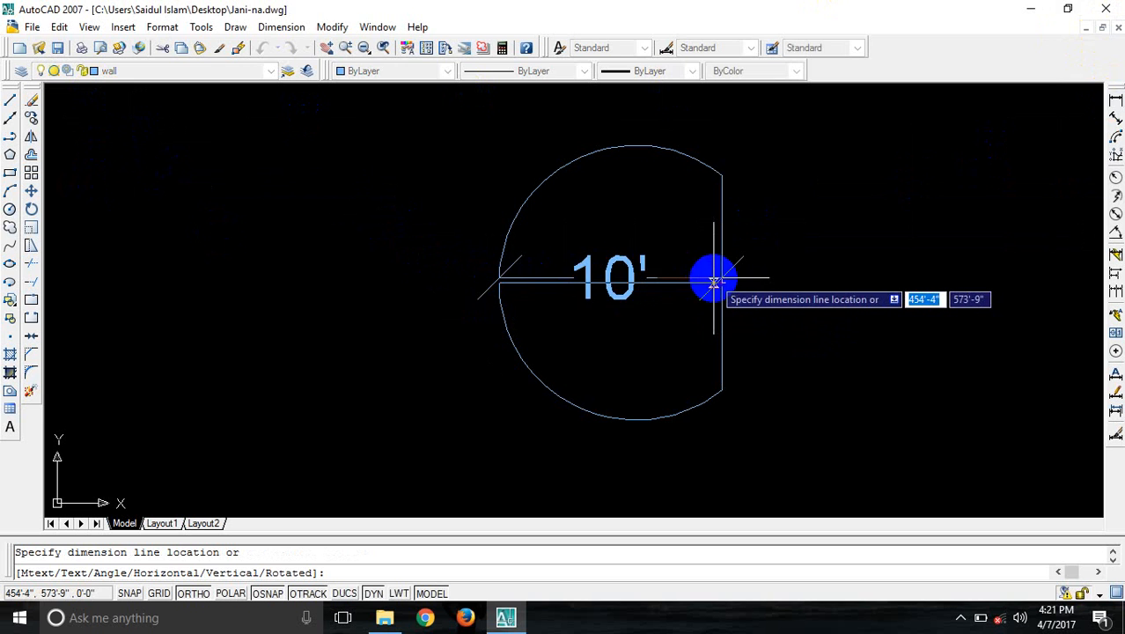
key(Escape)
- Erase the large arc and the horizontal line, keeping the vertical line
drag(625, 212, 517, 309)
key(Delete)
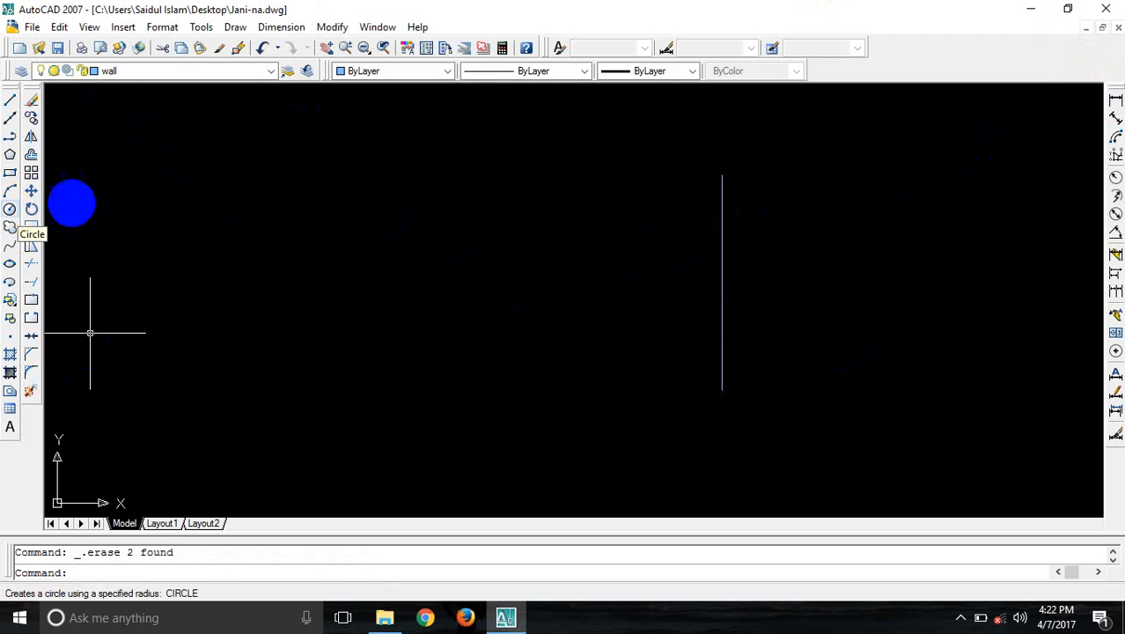
- Draw a freehand three-point arc in the empty area well left of the vertical line and erase it
click(11, 191)
click(155, 287)
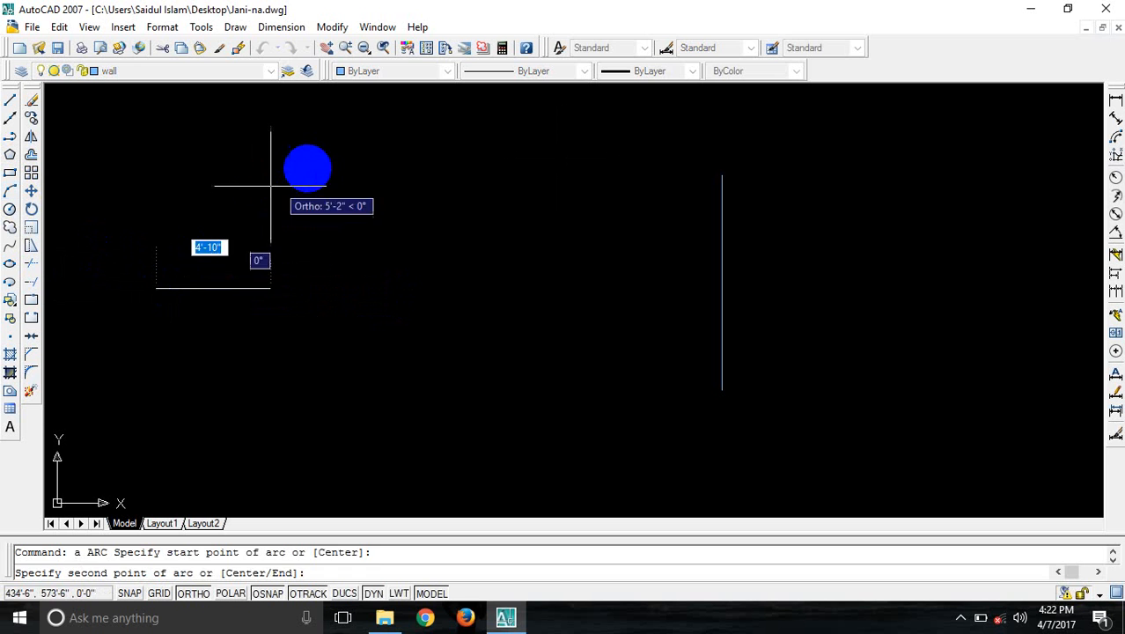
click(308, 180)
click(328, 163)
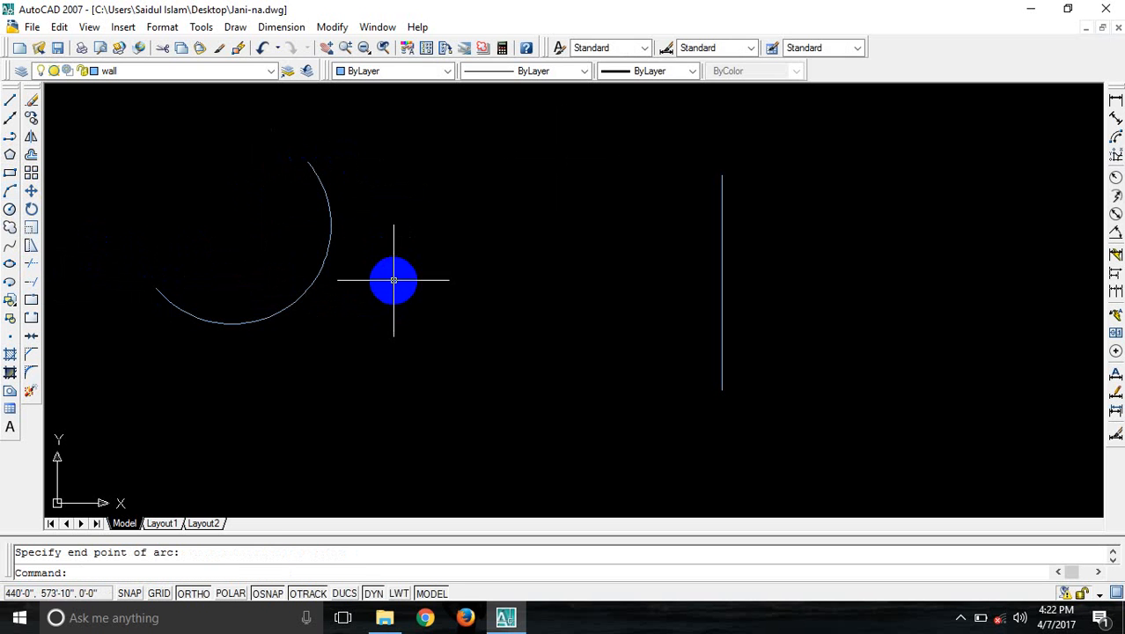
click(324, 281)
click(253, 286)
key(Delete)
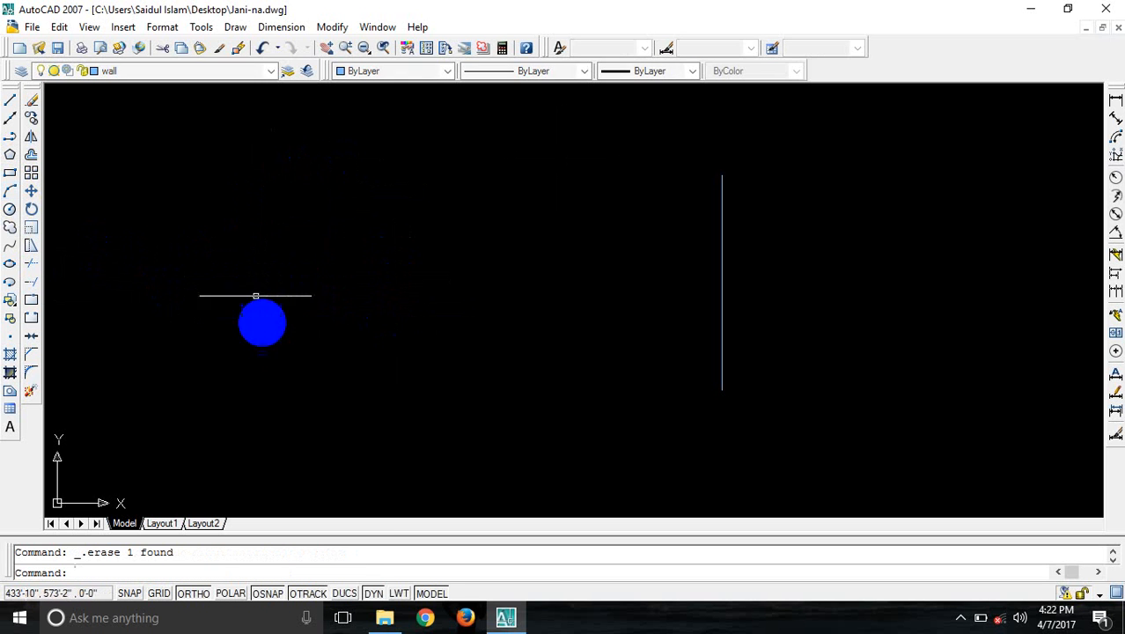
click(326, 328)
click(76, 290)
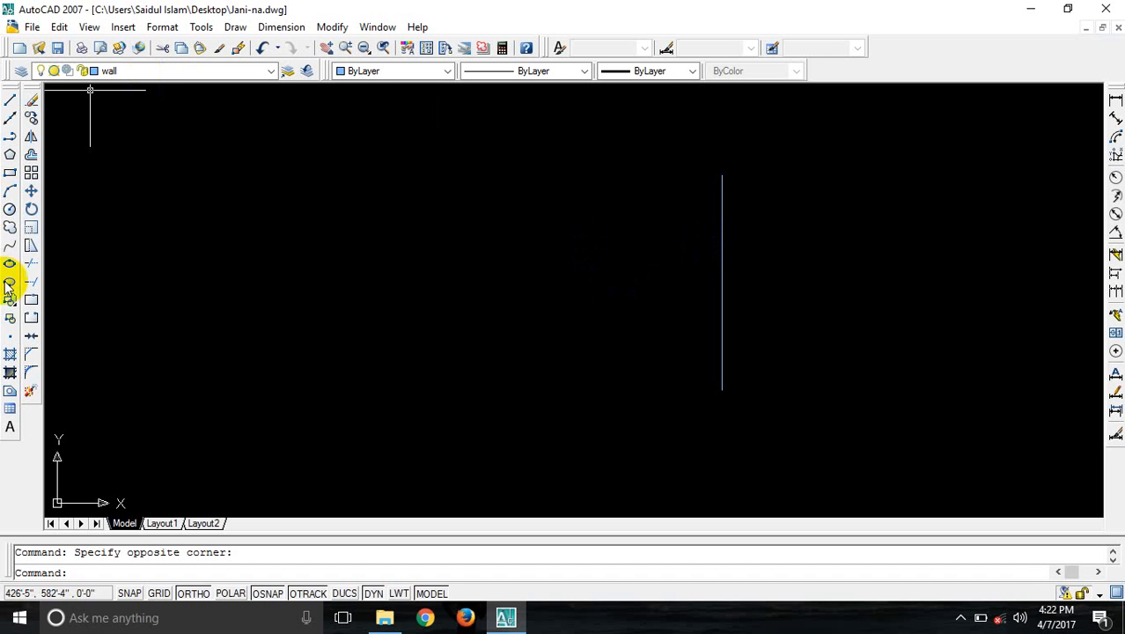
- Draw a circle with a radius of about 3'-2" to the left of the vertical line
click(9, 211)
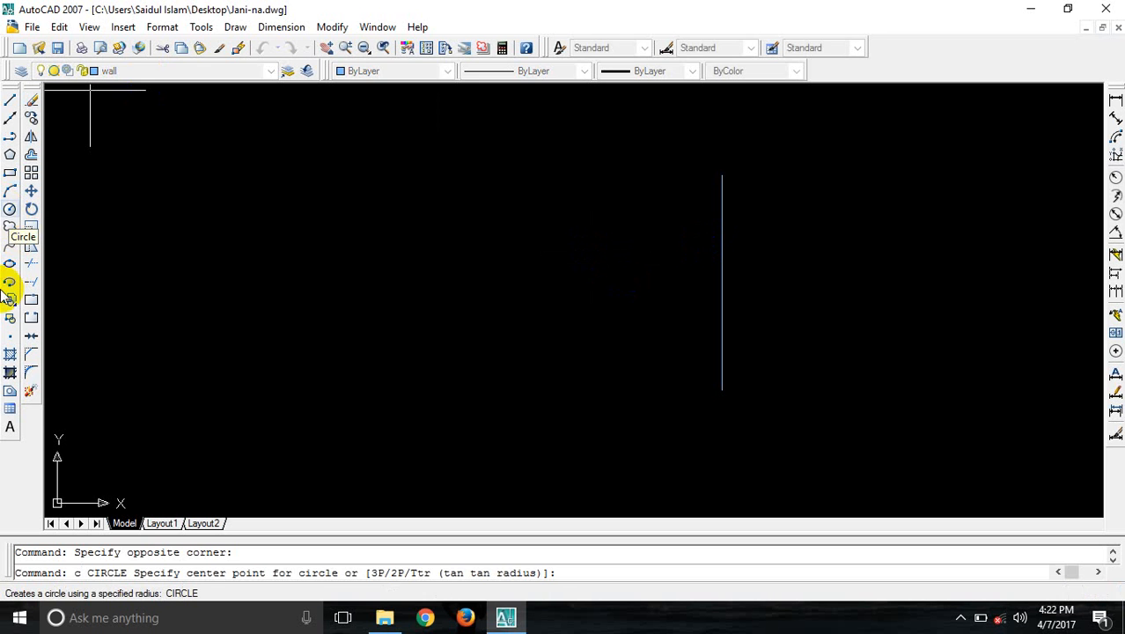
key(Escape)
click(10, 213)
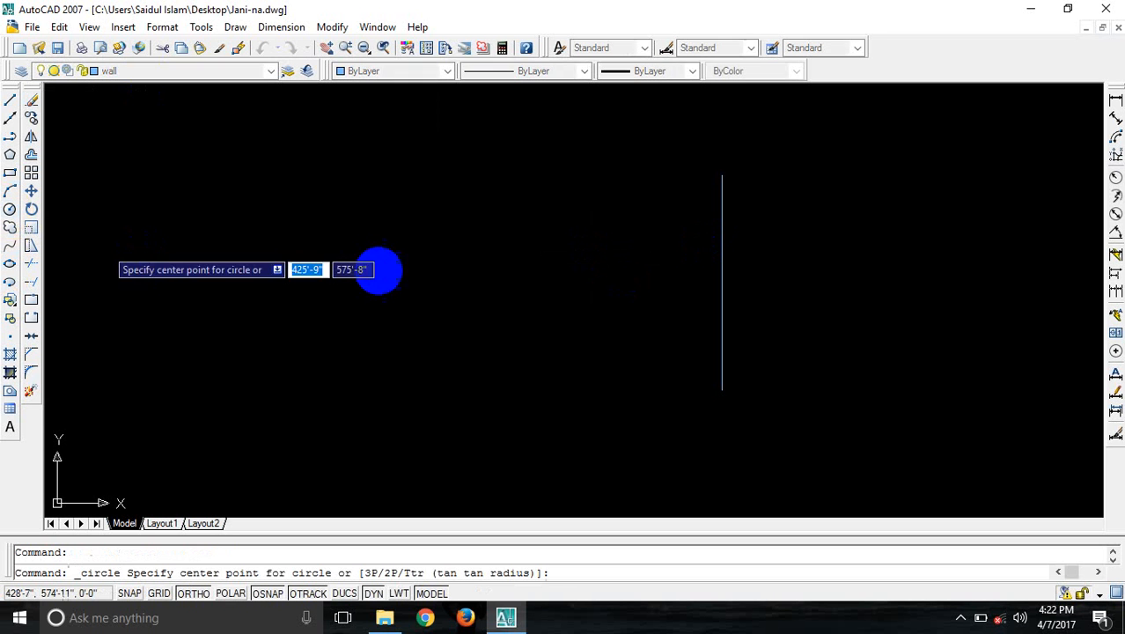
click(381, 265)
click(453, 337)
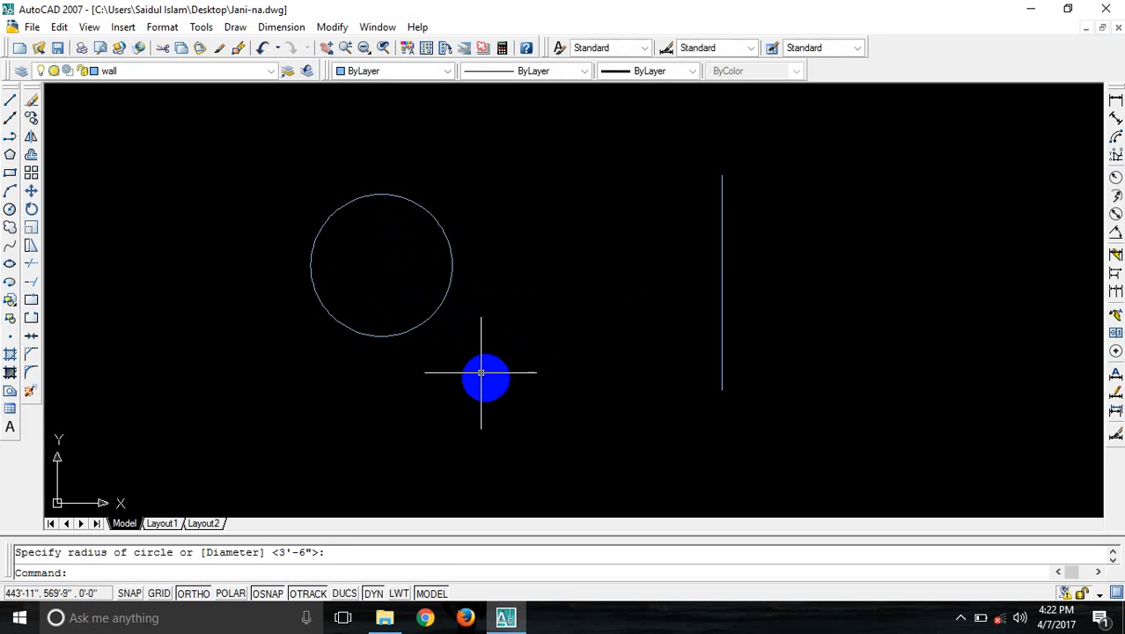
- Draw a larger circle overlapping the first one's lower right side, and a circle of about 2'-7" radius farther left
key(Return)
click(518, 373)
click(585, 426)
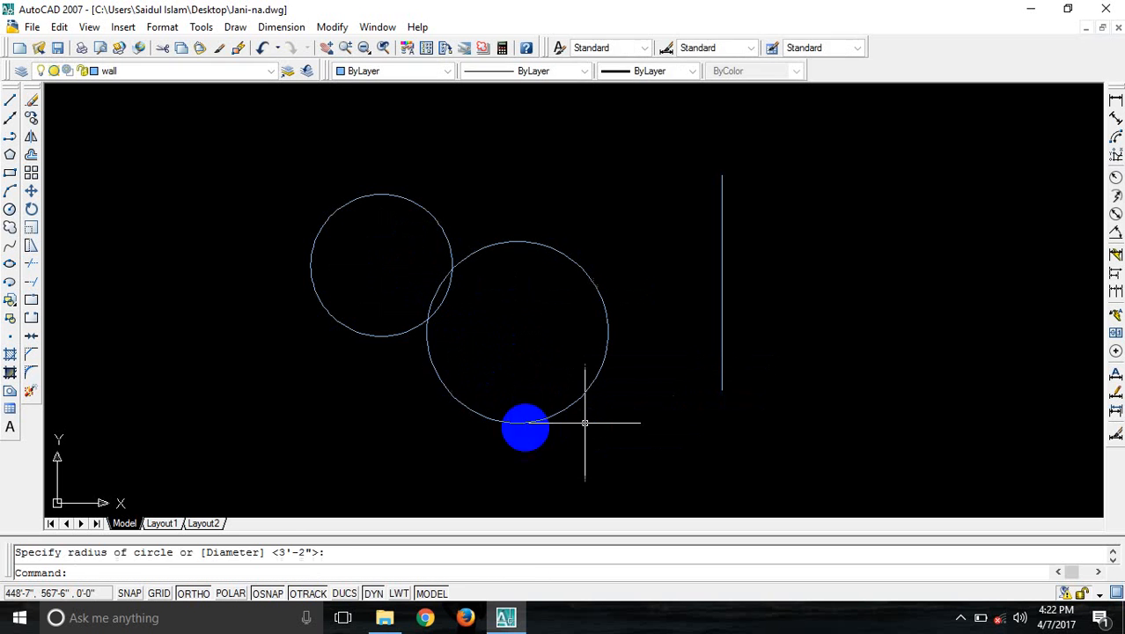
key(Return)
click(143, 284)
click(197, 341)
- Draw a circle with a 2' radius below and to the left of the leftmost circle
middle_drag(411, 346, 643, 285)
key(Return)
click(264, 323)
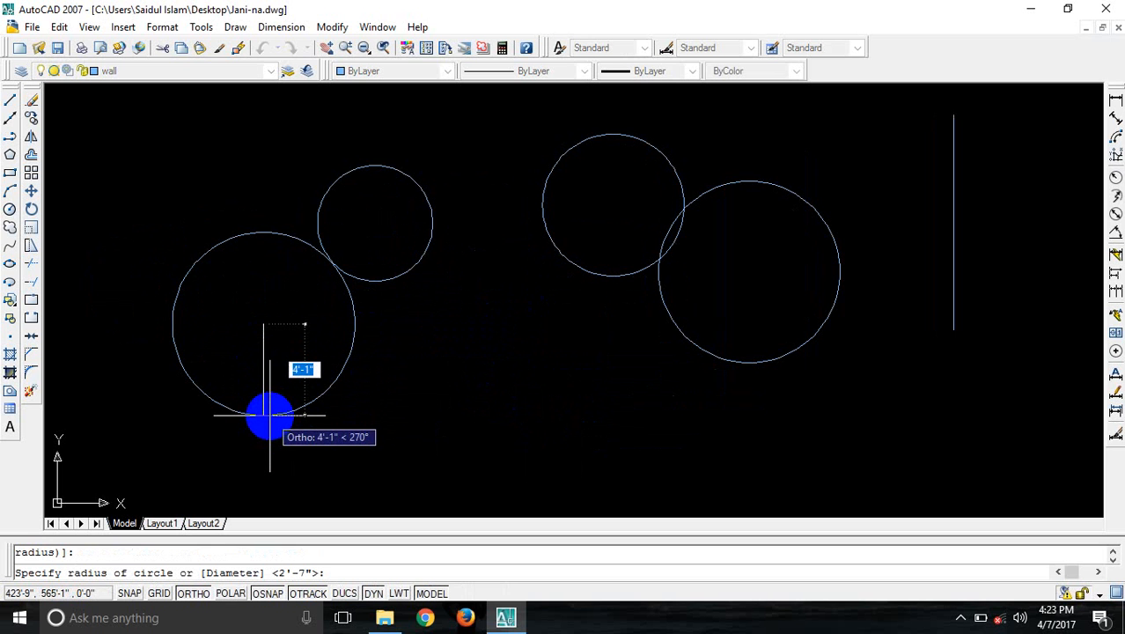
text(2')
key(Return)
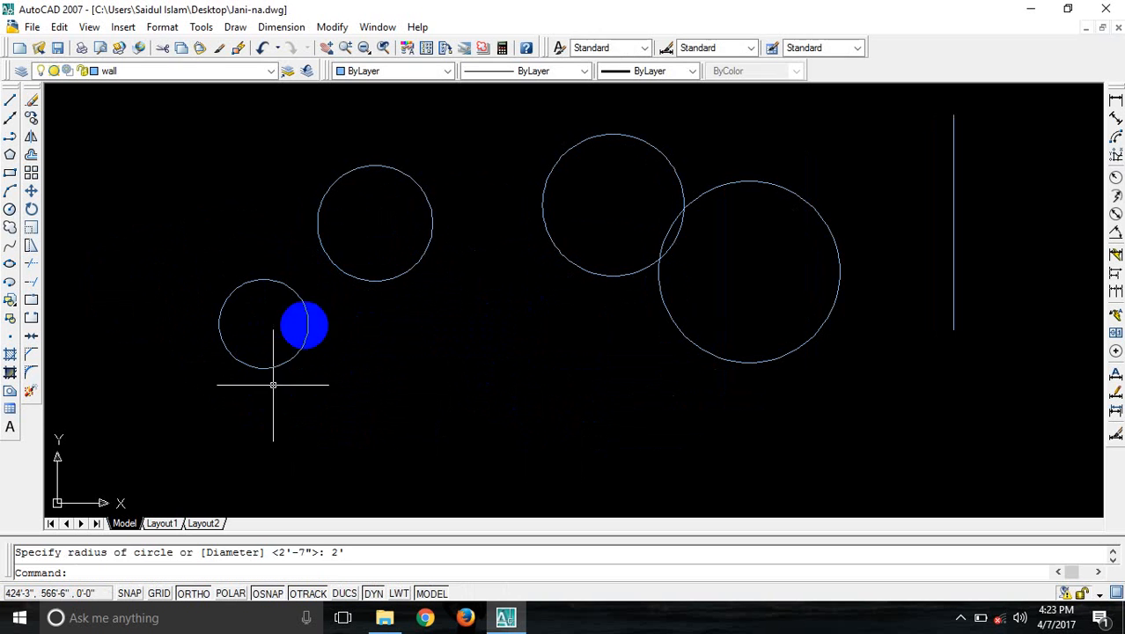
- Add a jogged radius dimension to the 2' radius circle, with its centre override and jog to the circle's lower right
click(326, 327)
click(269, 338)
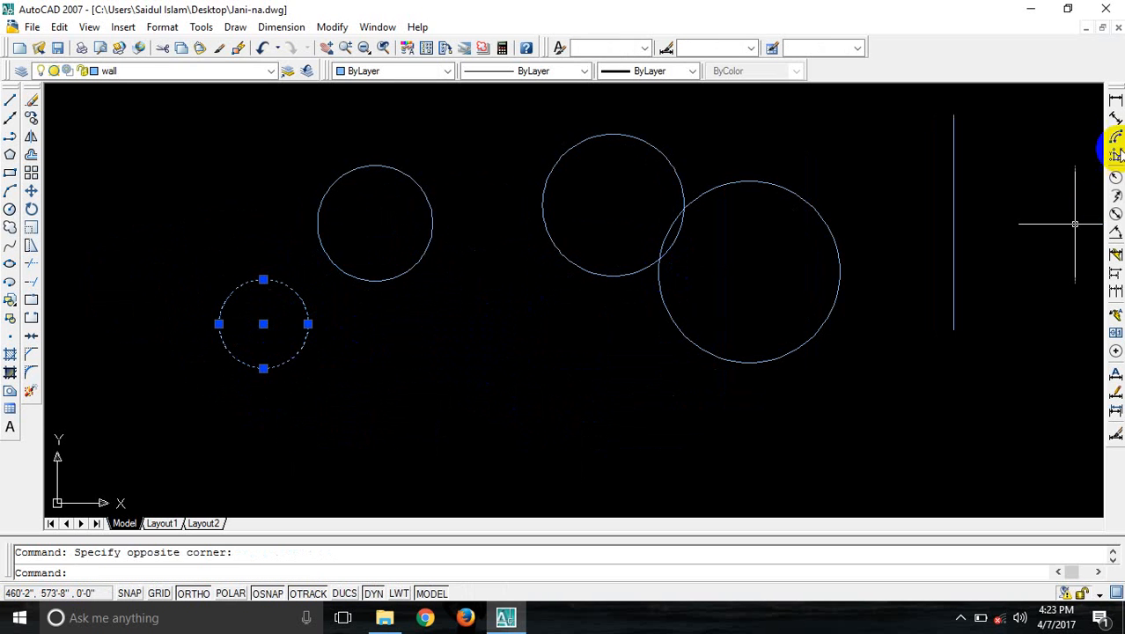
key(Escape)
click(1115, 197)
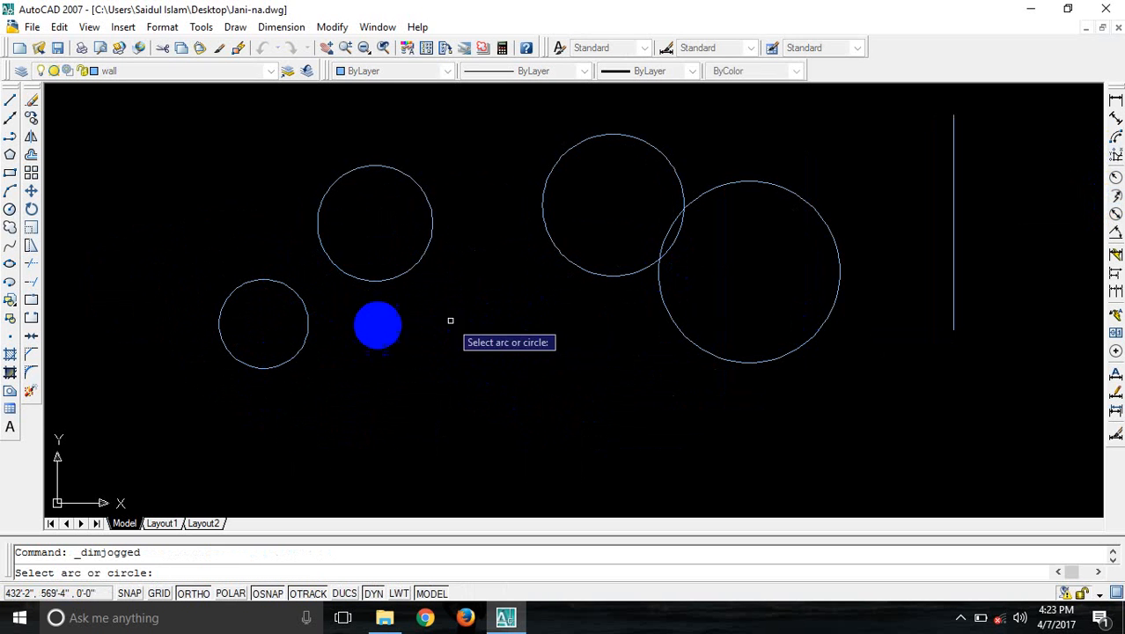
click(308, 328)
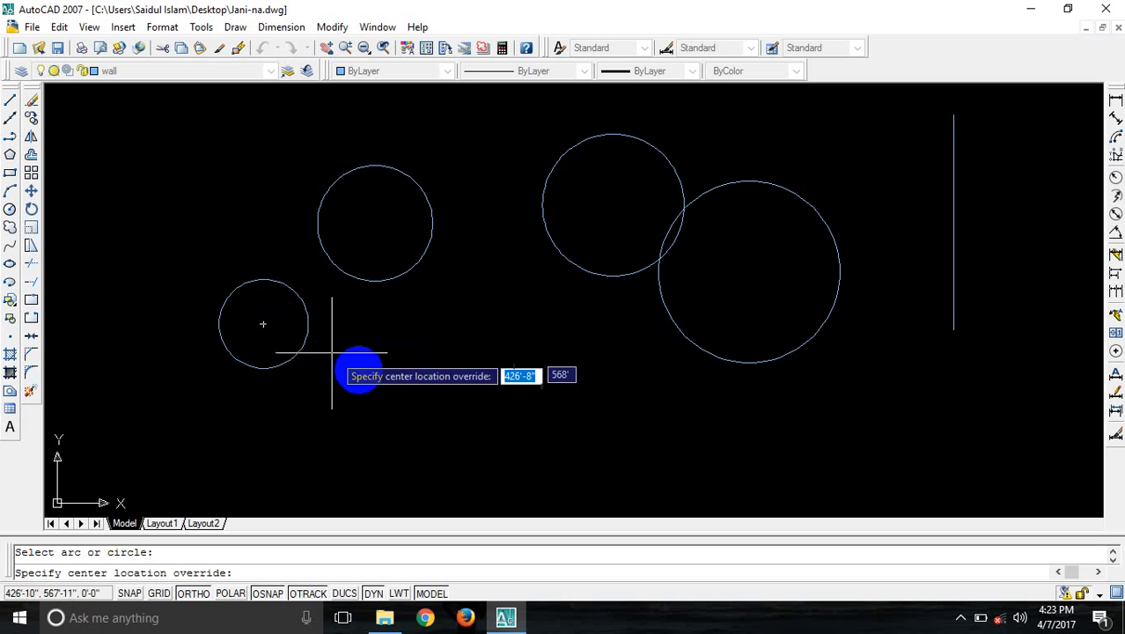
click(364, 362)
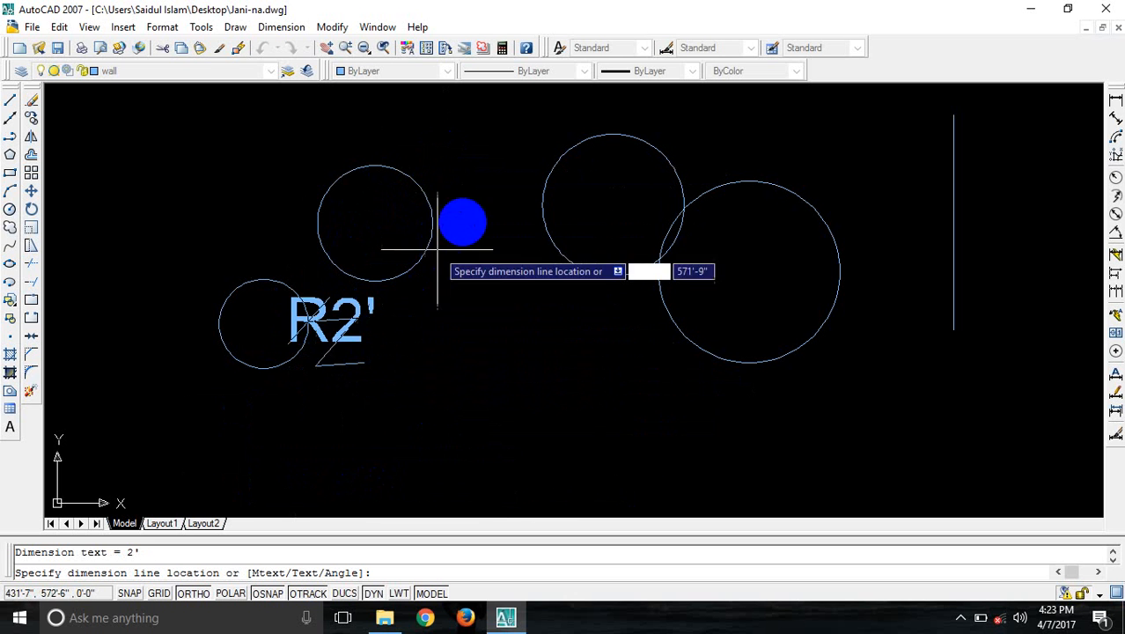
click(385, 368)
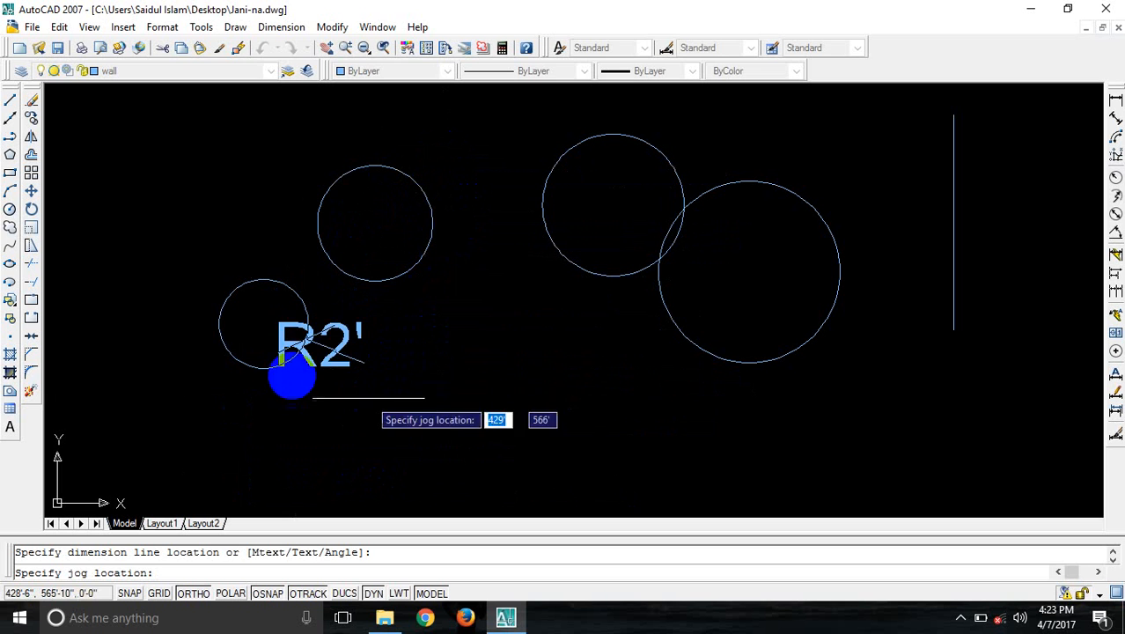
click(358, 370)
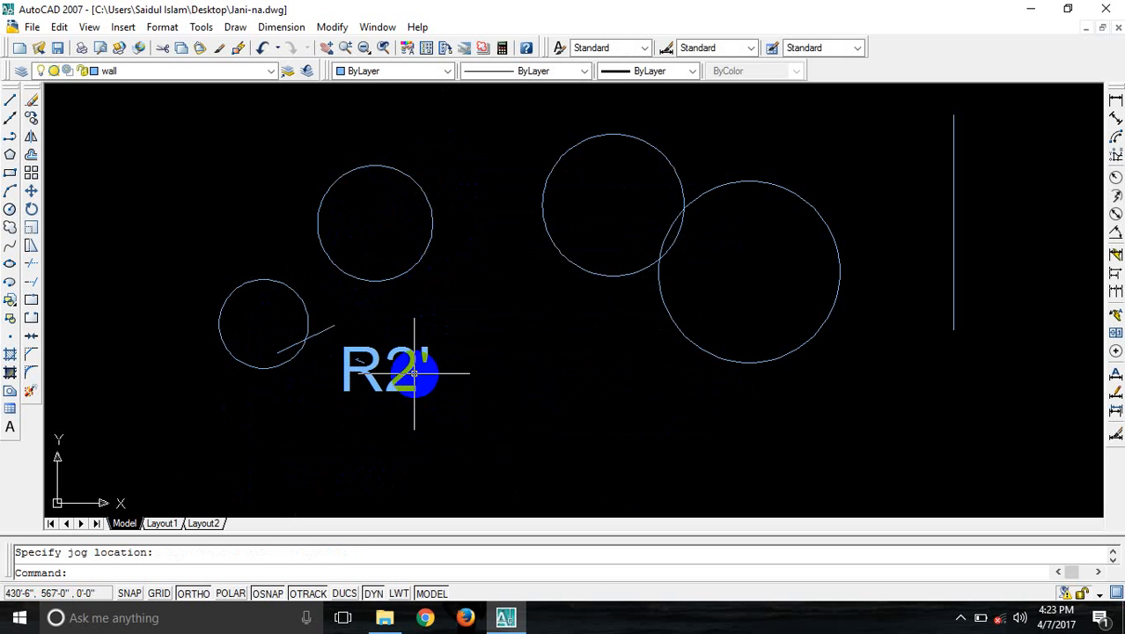
- Draw a circle with a 5' radius in the empty area below the two overlapping circles
mouse_move(414, 372)
middle_down()
mouse_move(598, 326)
mouse_move(12, 228)
middle_up()
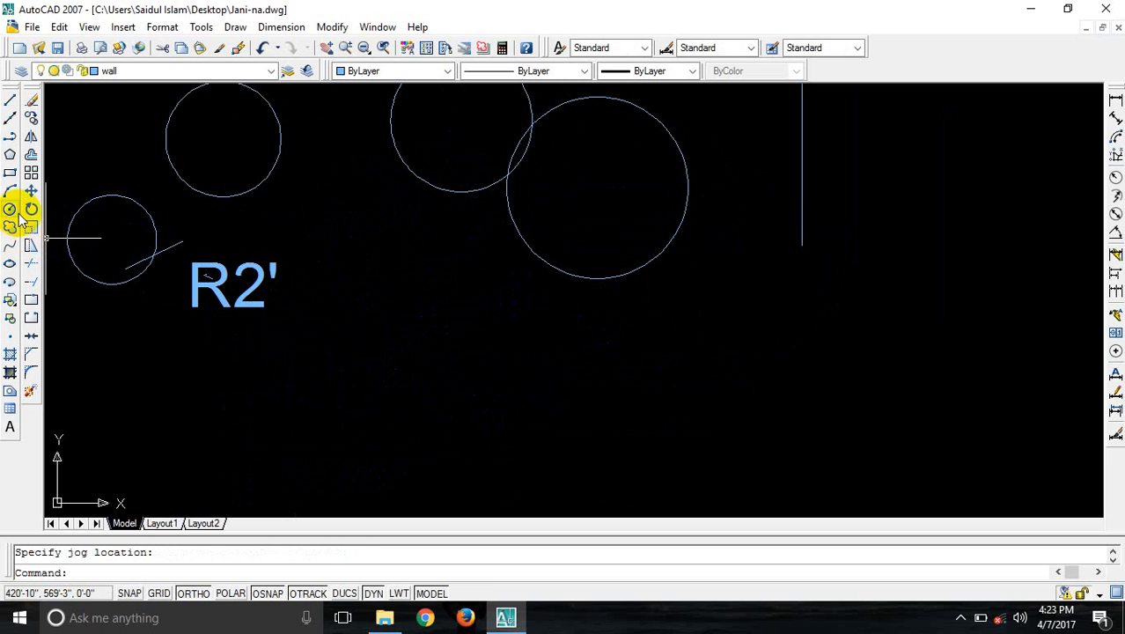
text(c)
key(Return)
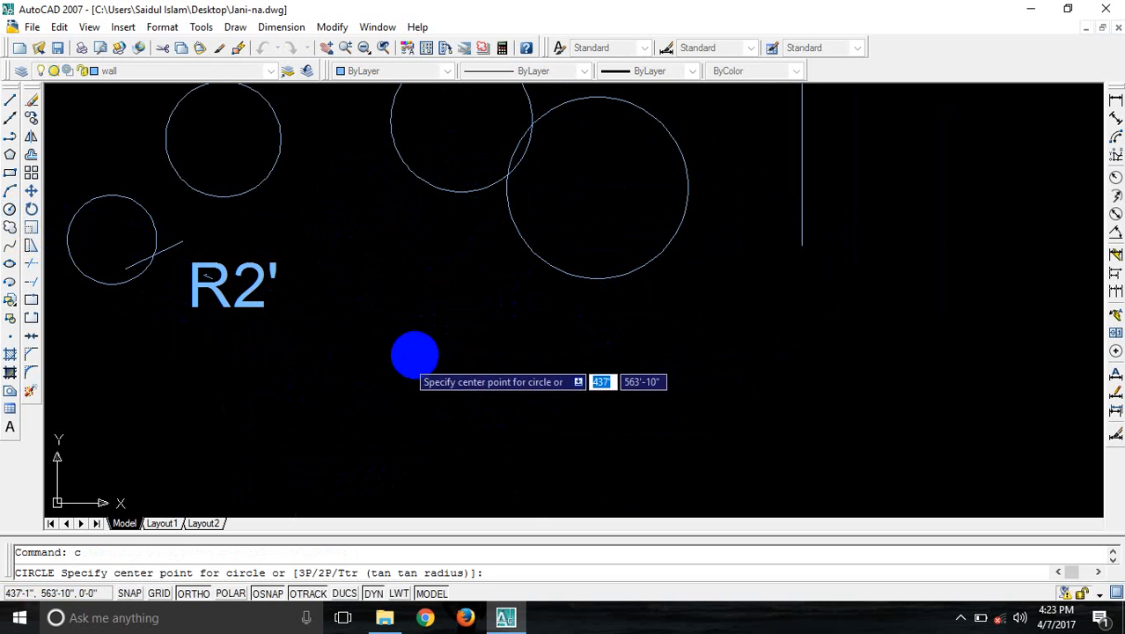
click(418, 344)
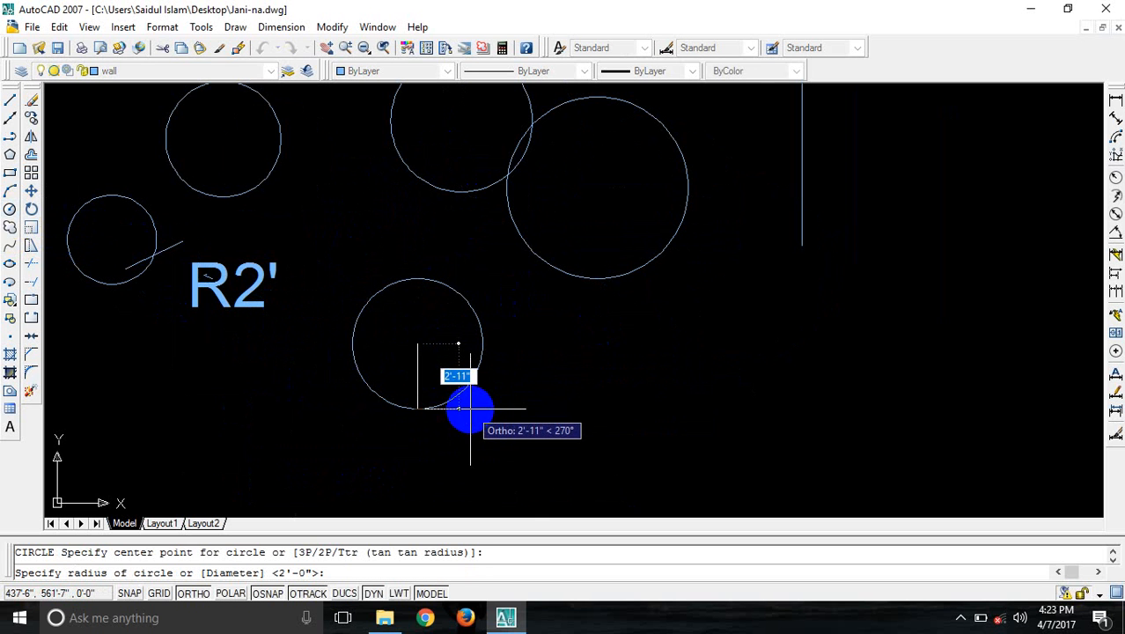
text(5)
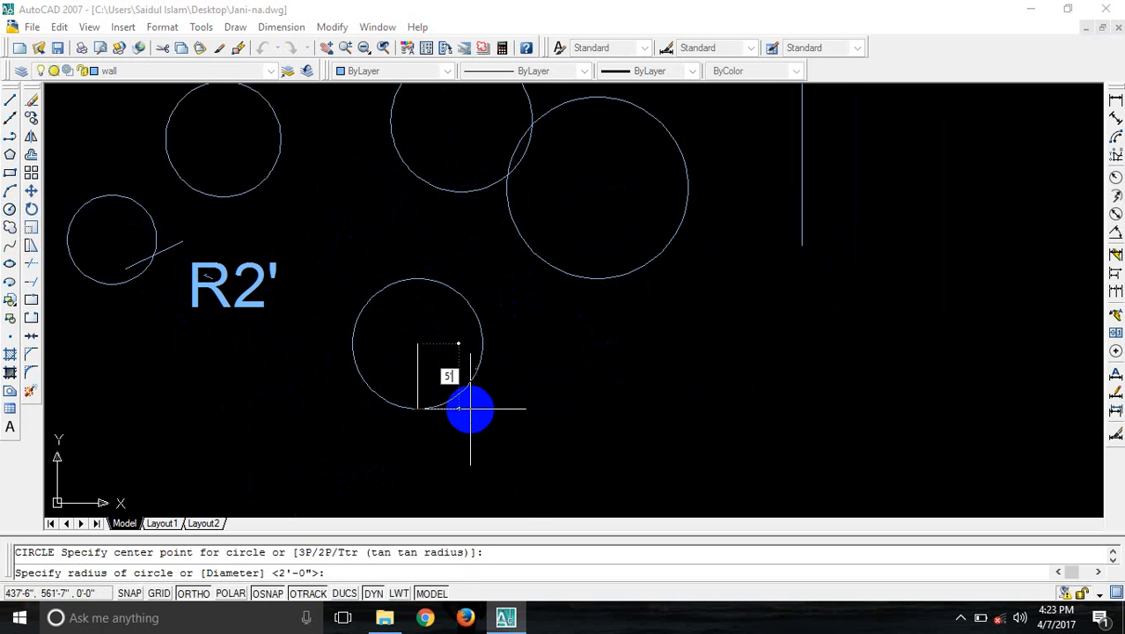
text(')
key(Return)
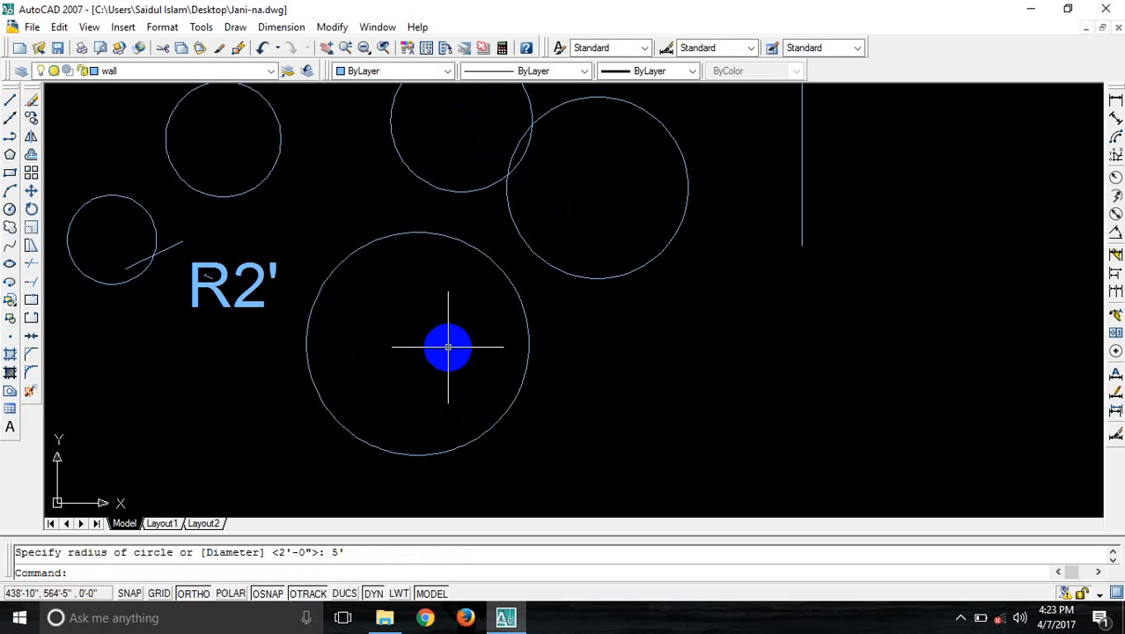
- Add a horizontal linear dimension from the new large circle's centre to its right quadrant, placed along the radius
click(1116, 99)
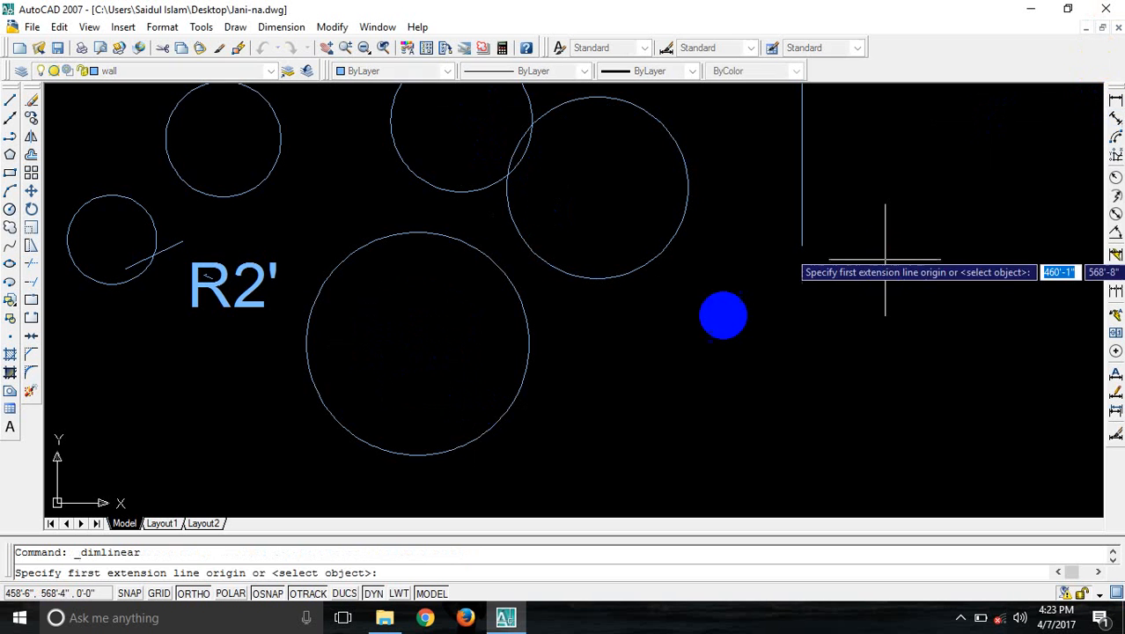
click(418, 343)
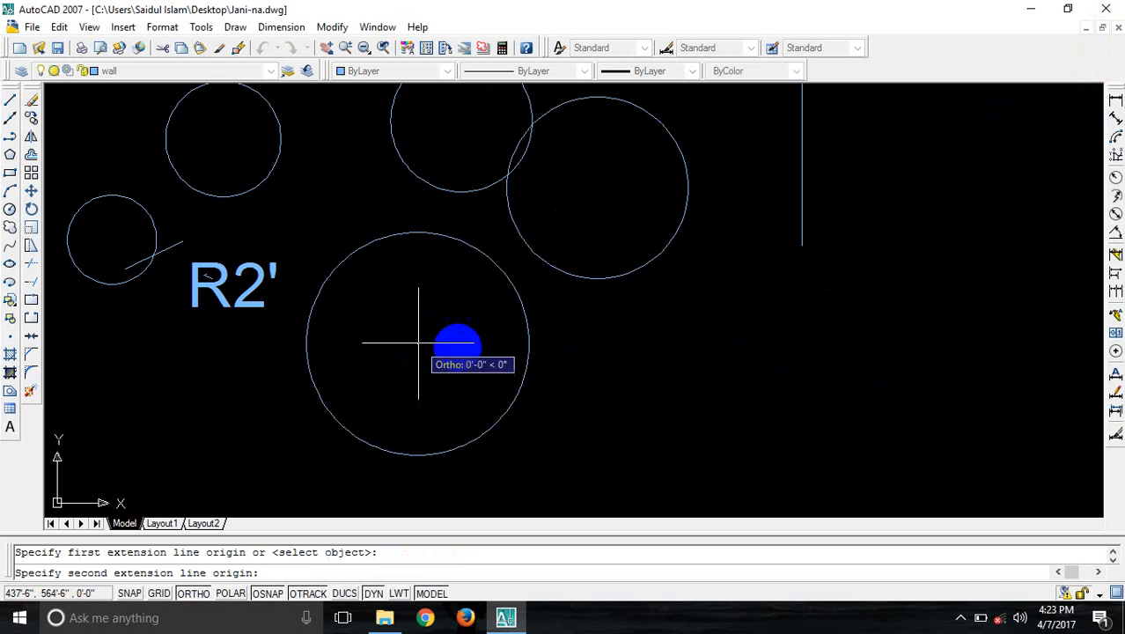
click(525, 344)
click(519, 344)
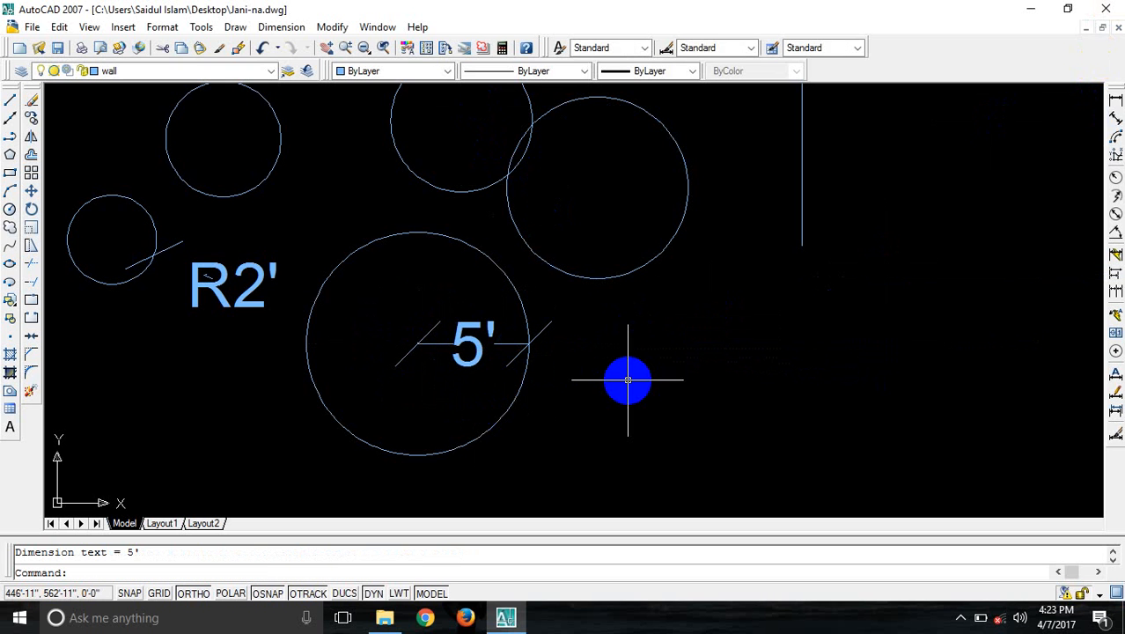
- Add a jogged radius dimension to the 5' radius circle, with its centre override outside the circle's lower right
click(1116, 196)
click(502, 415)
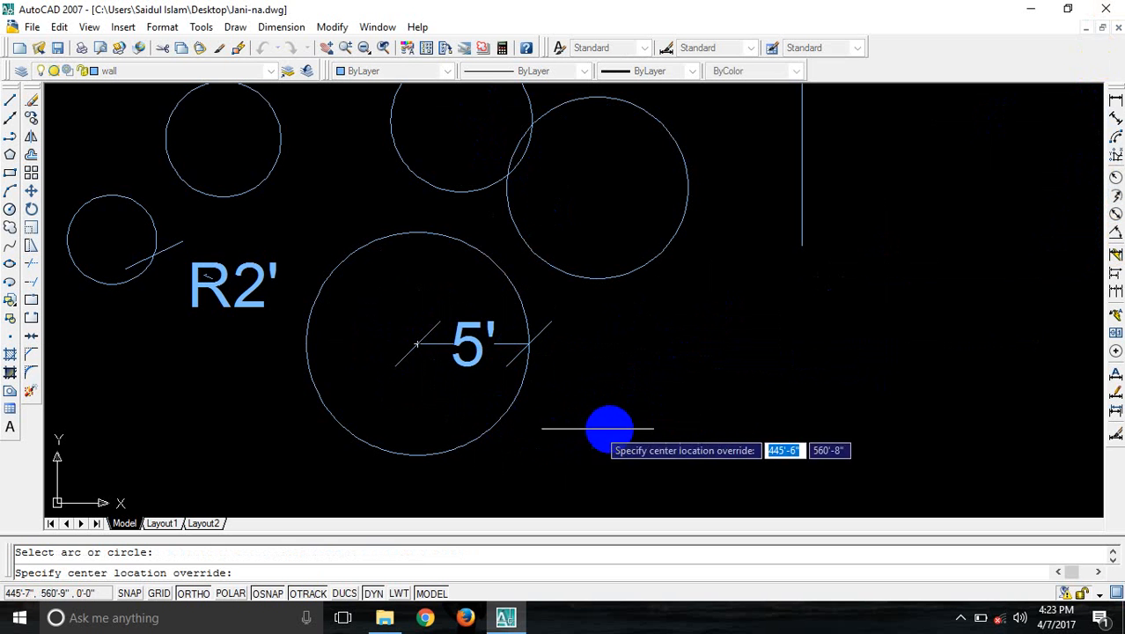
click(586, 407)
click(686, 414)
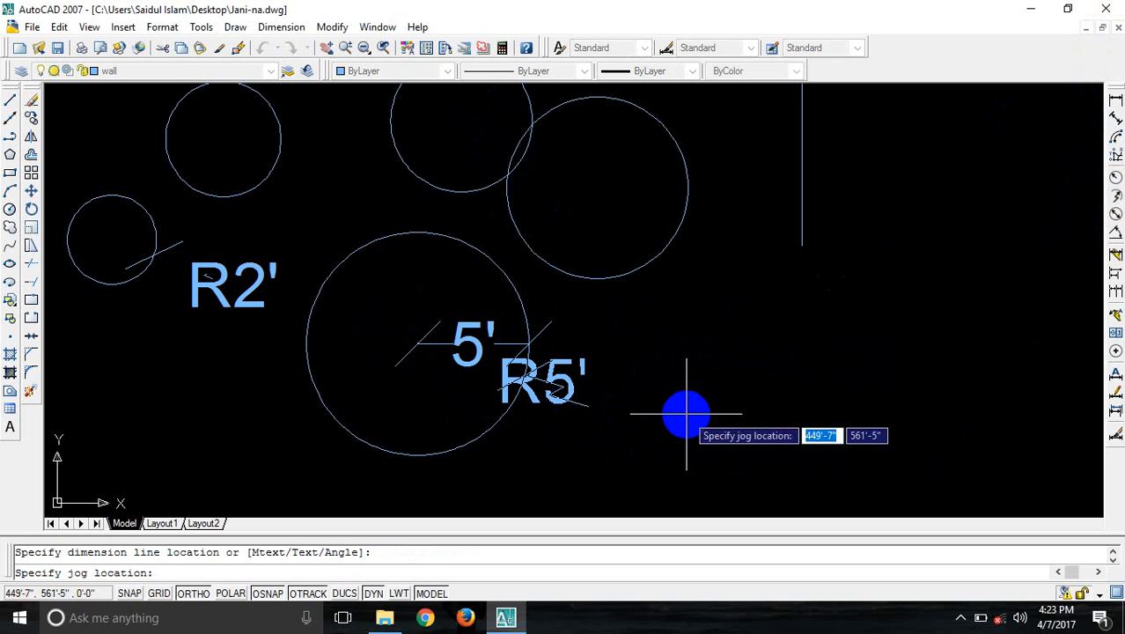
click(686, 414)
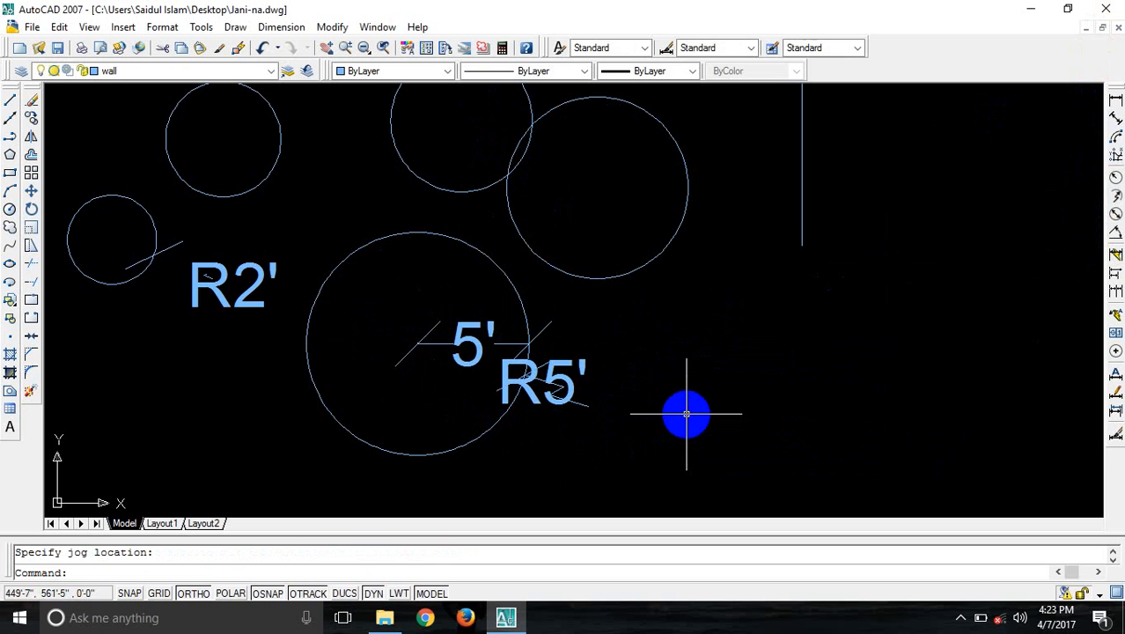
key(Escape)
middle_drag(383, 317, 507, 350)
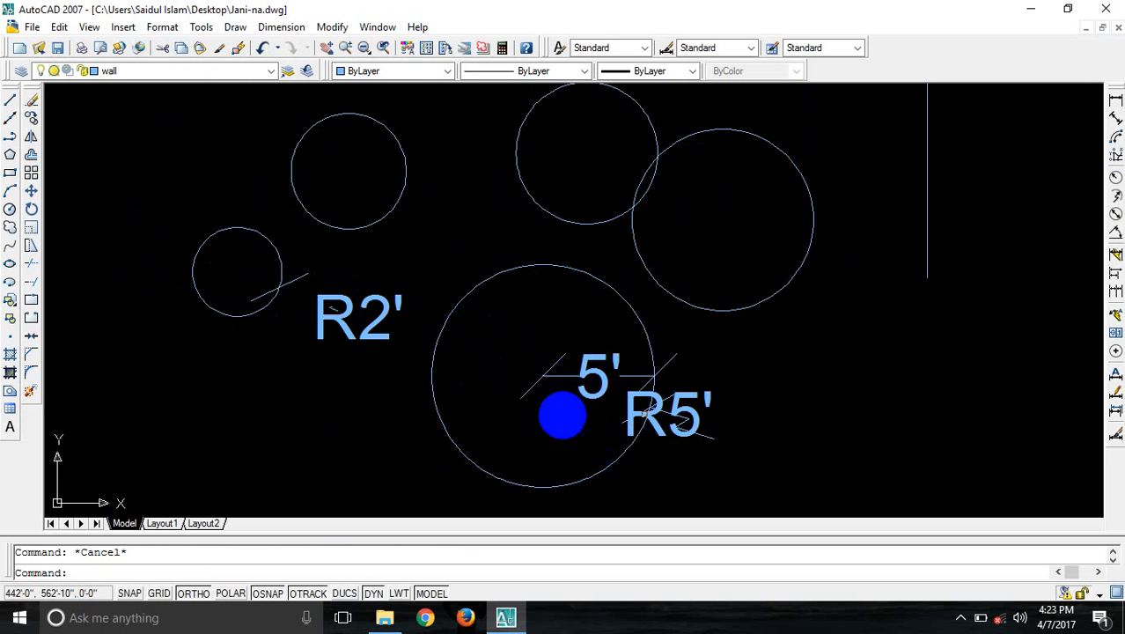
click(528, 452)
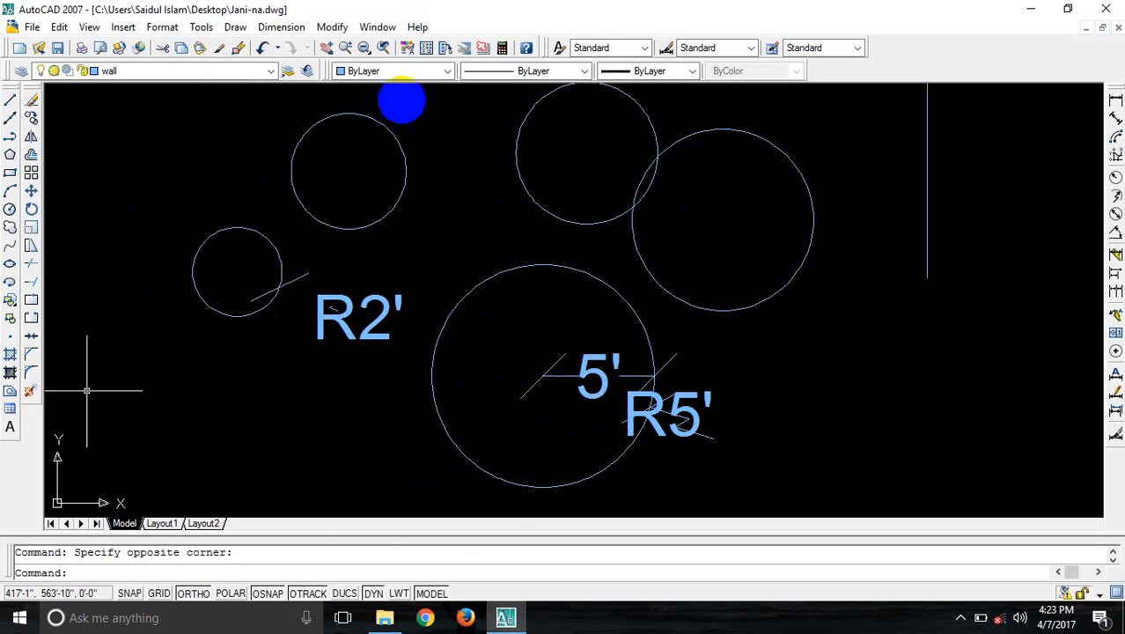
middle_drag(546, 348, 562, 394)
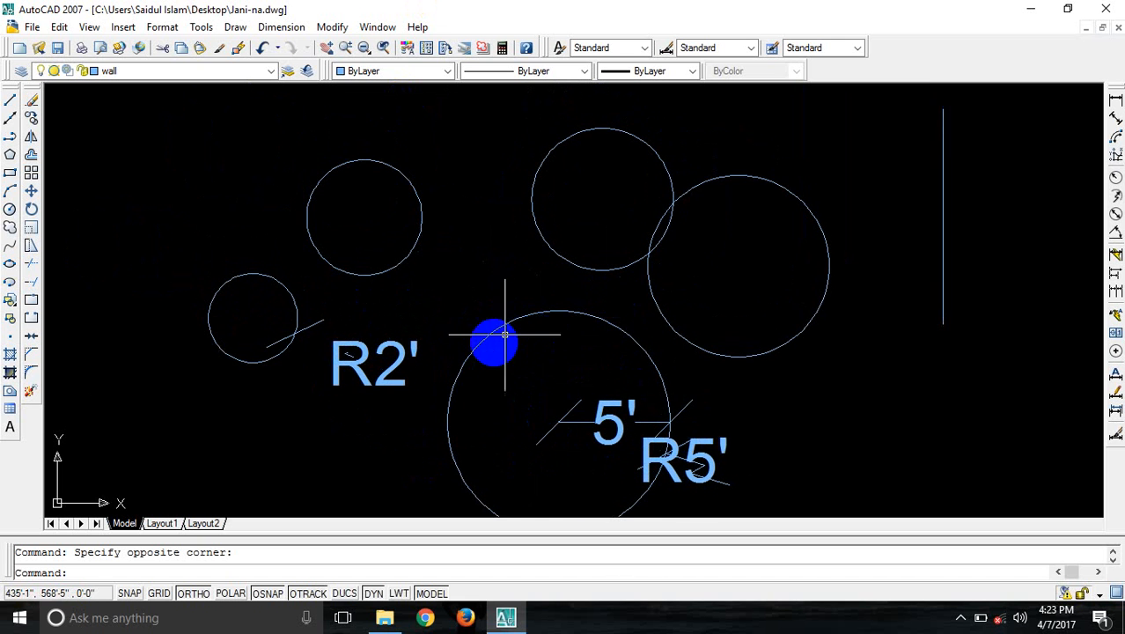
scroll(441, 291, up, 2)
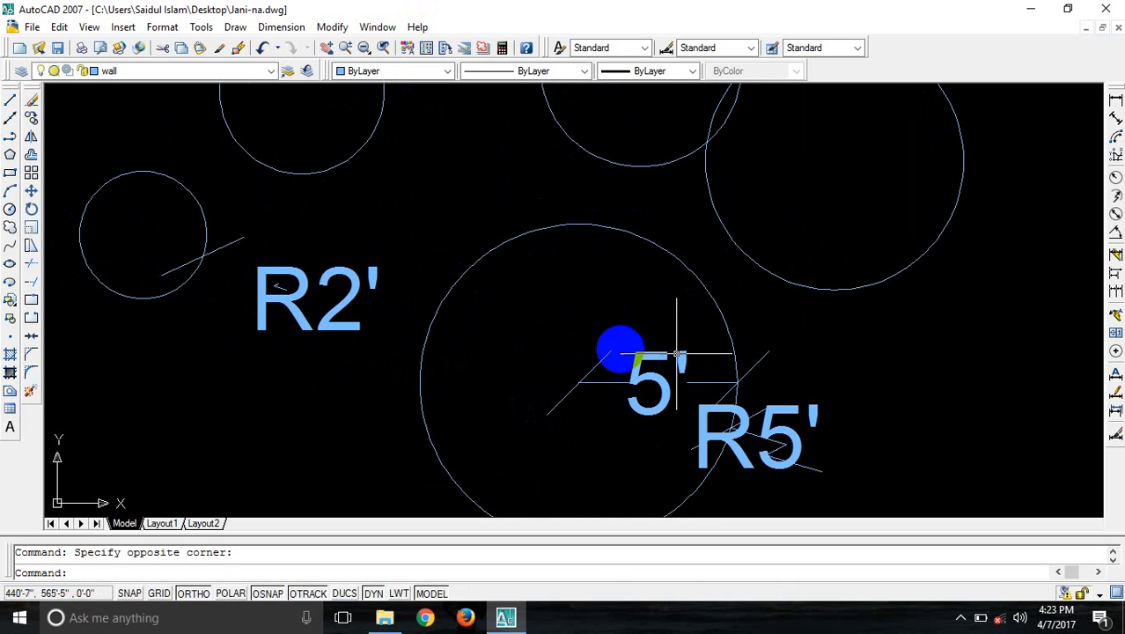
- Modify the Standard dimension style, entering 6 as its text height
key(Escape)
text(d)
key(Return)
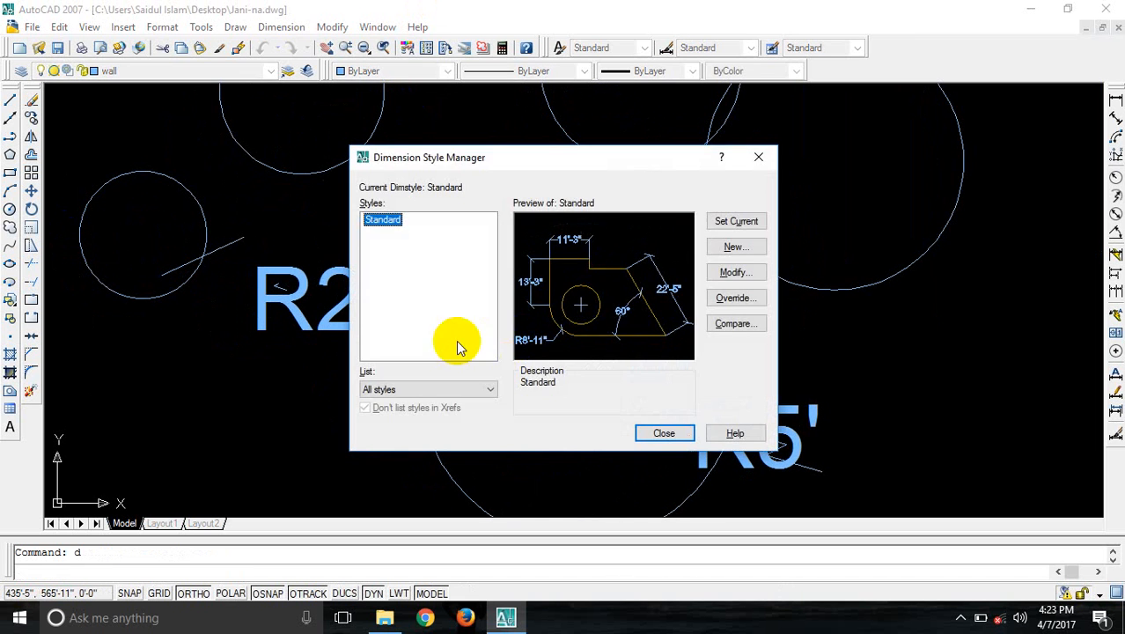
click(730, 271)
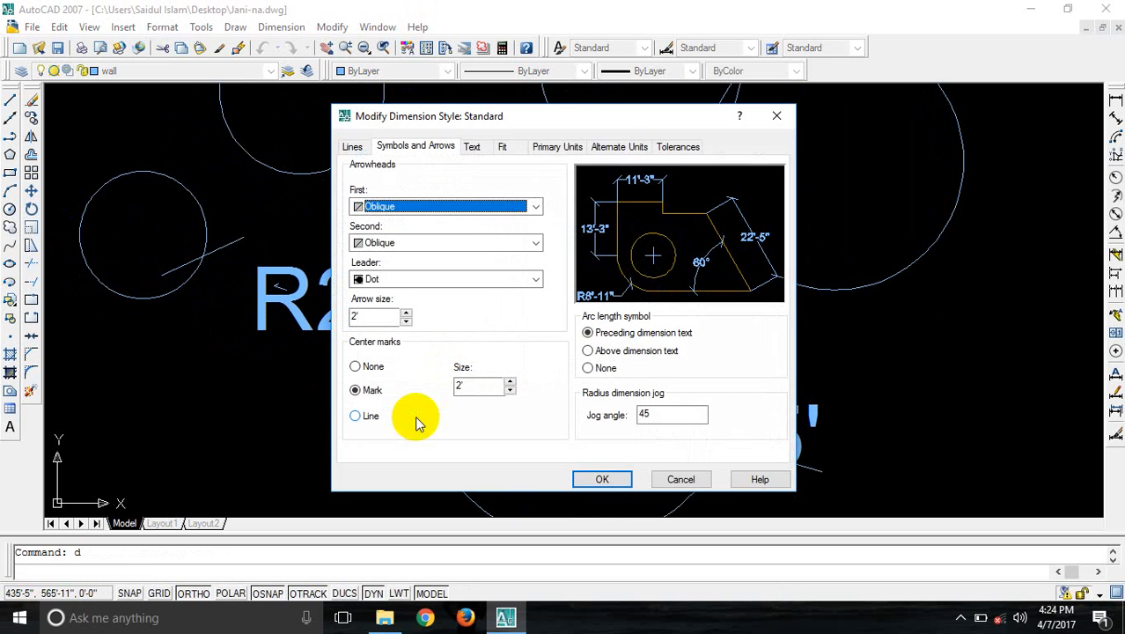
click(473, 146)
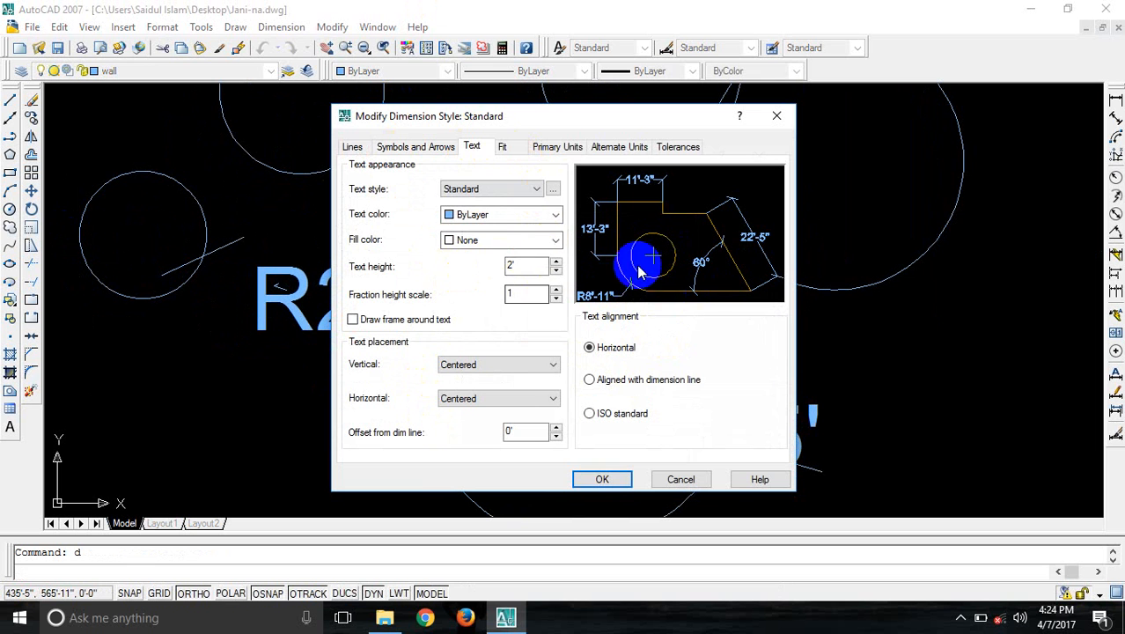
double_click(521, 265)
text(6)
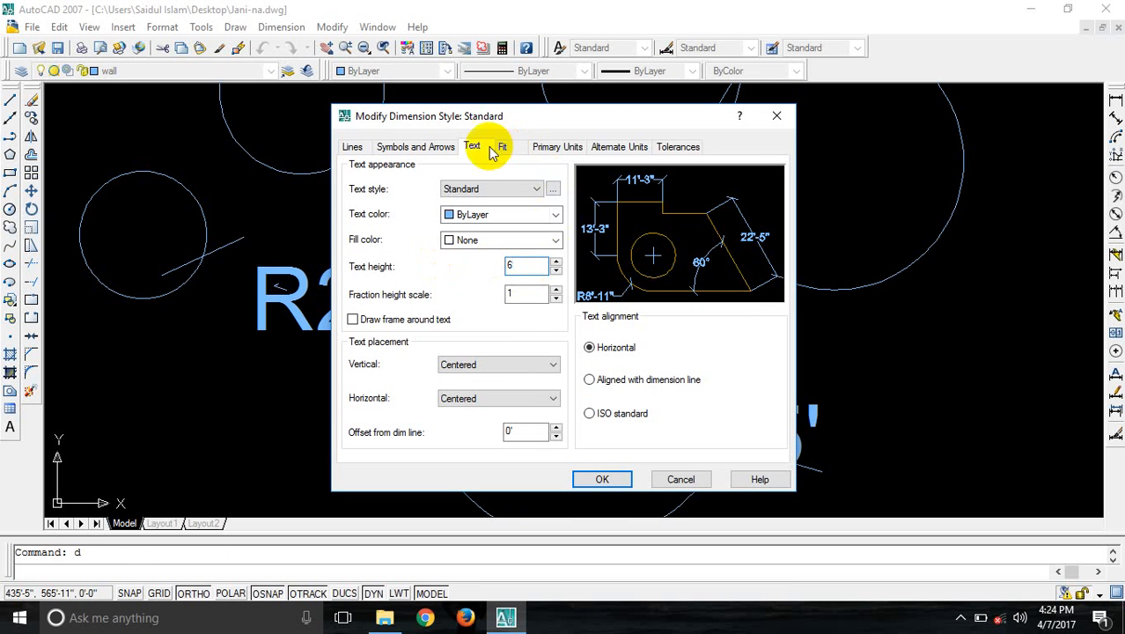
- Set the height of the Standard text style used by the dimensions to 6, and accept the dimension style changes
click(552, 189)
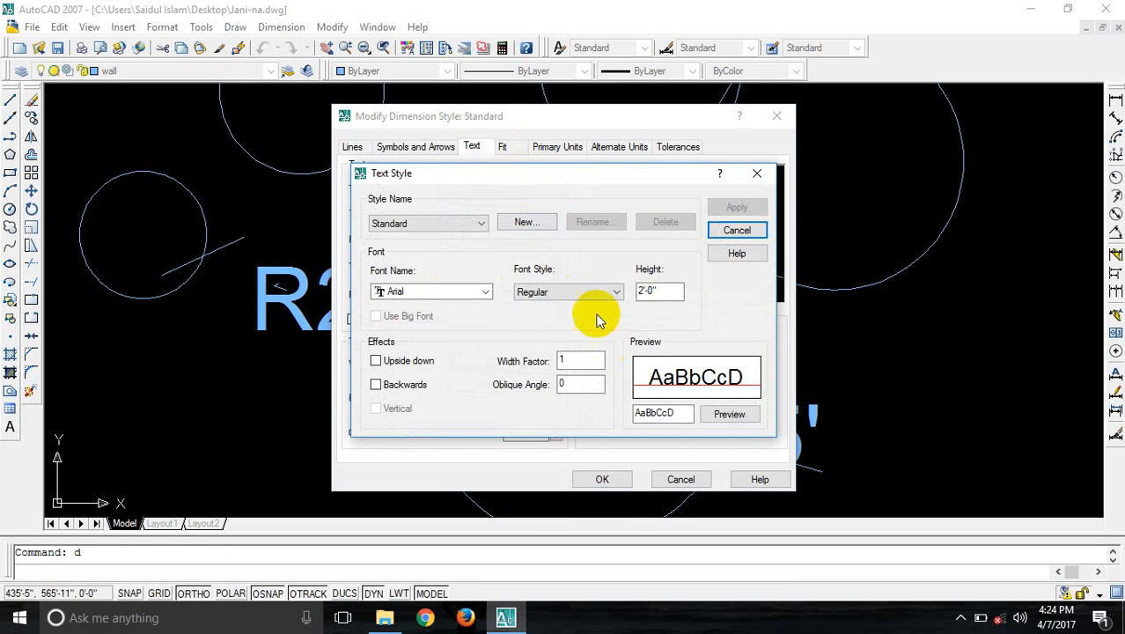
double_click(658, 290)
text(6)
click(753, 201)
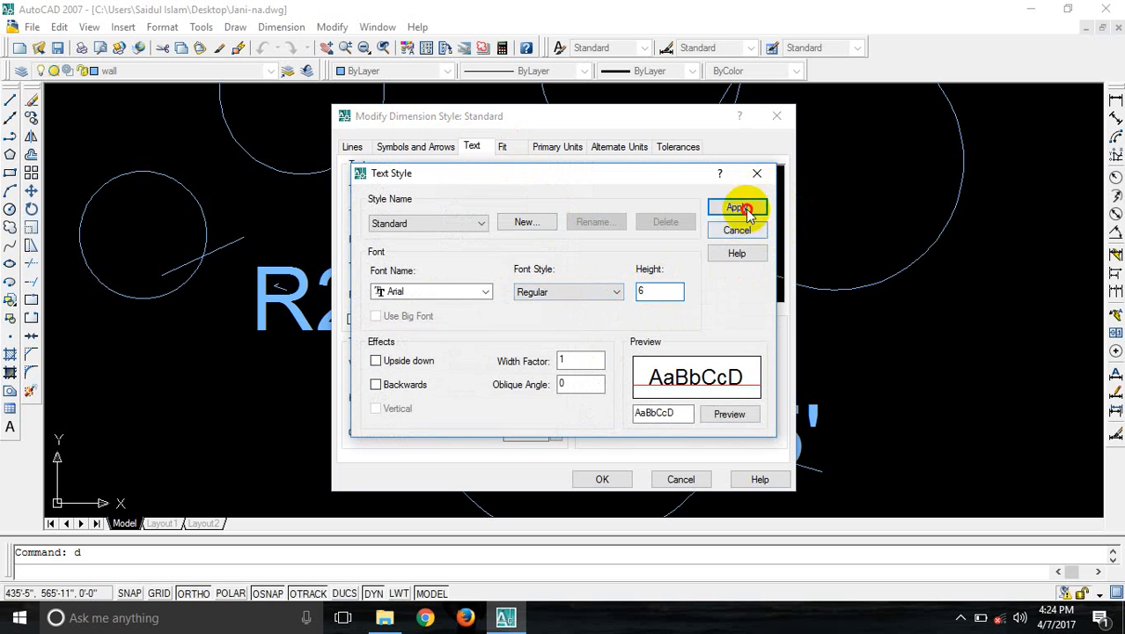
click(737, 231)
click(604, 480)
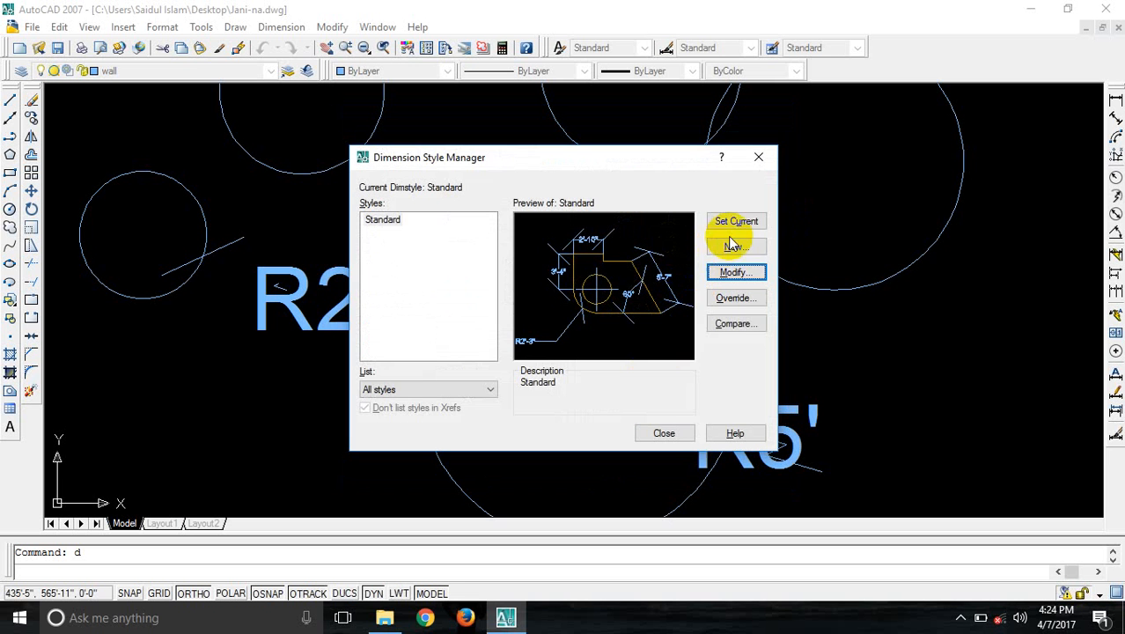
click(663, 433)
click(916, 380)
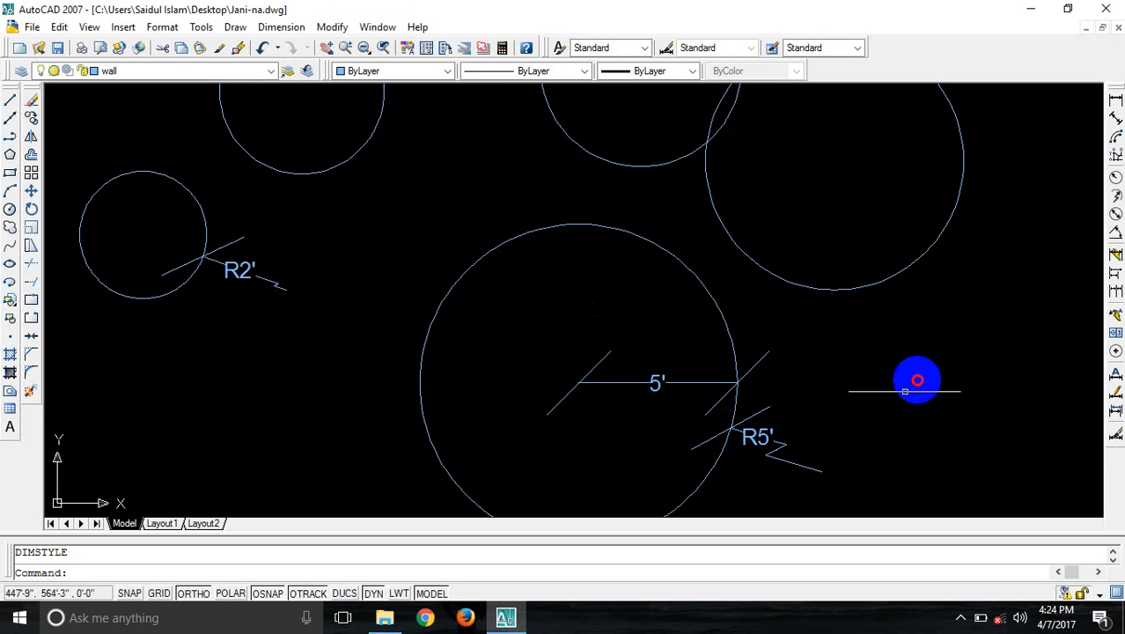
click(870, 417)
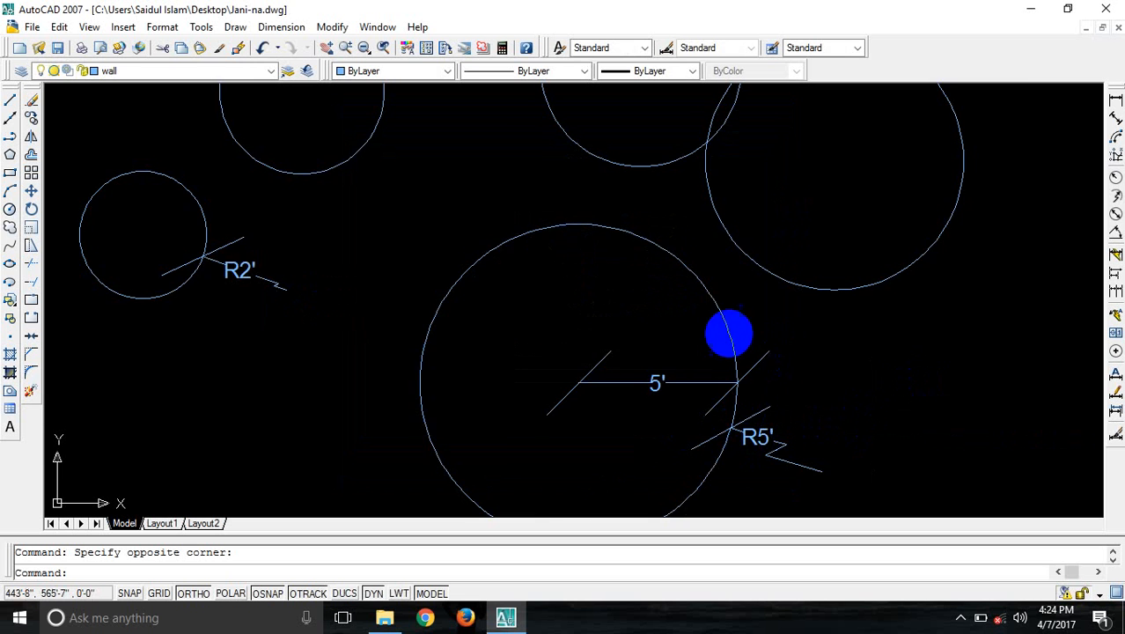
mouse_move(688, 384)
middle_down()
mouse_move(588, 325)
mouse_move(684, 233)
middle_up()
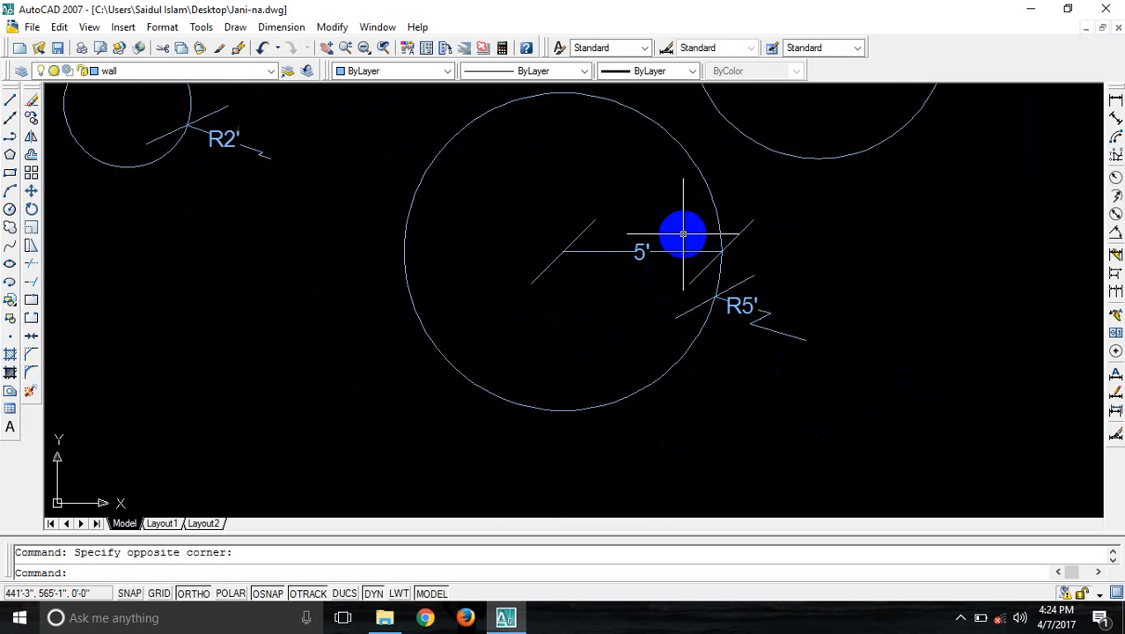
key(Escape)
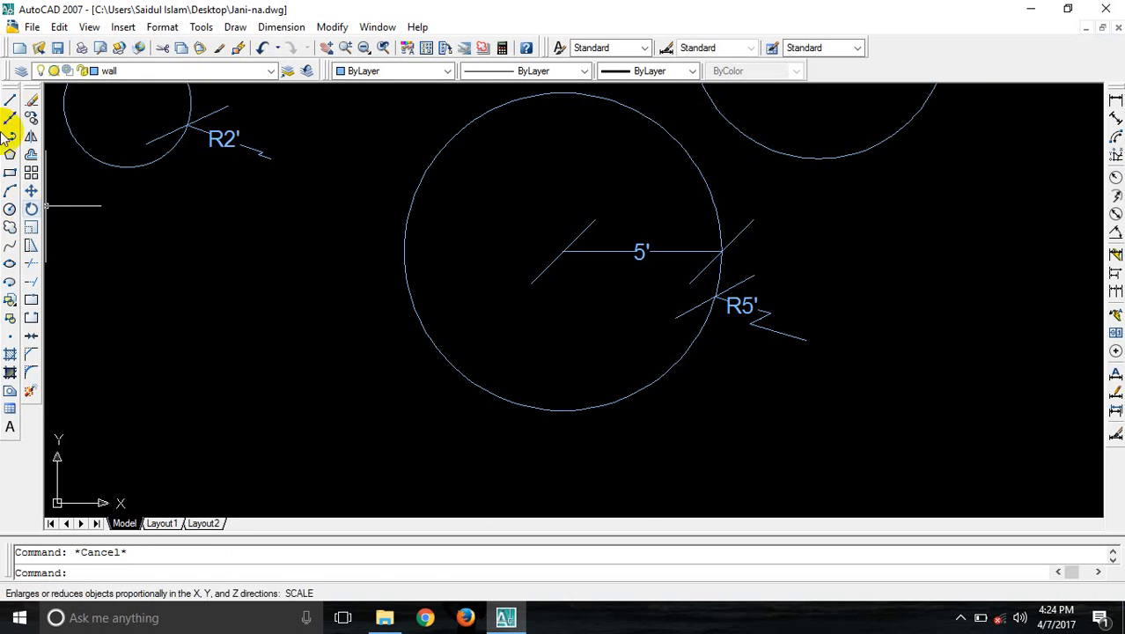
- Draw a five-sided polygon inscribed in a circle below the 2' radius circle, with one corner pointing right
middle_drag(545, 309, 826, 298)
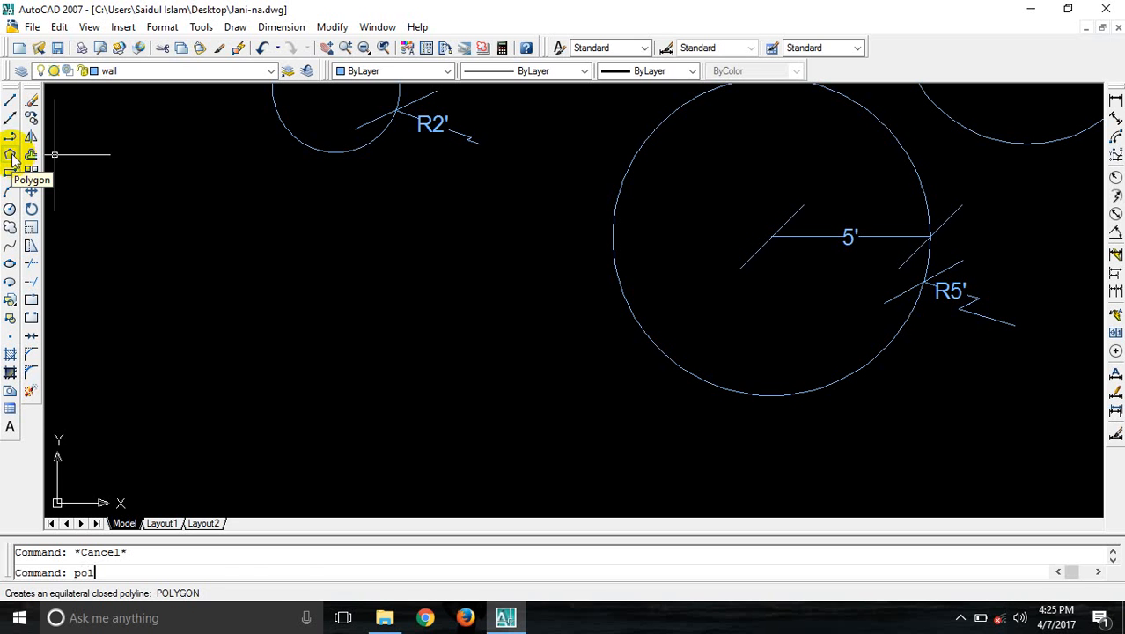
key(Return)
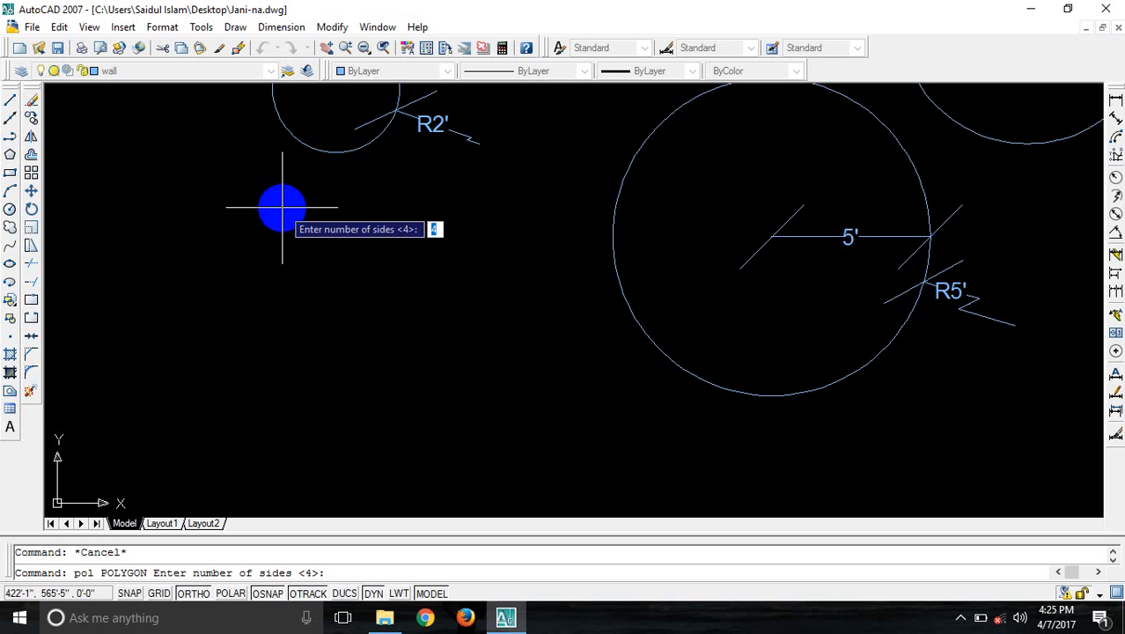
text(5)
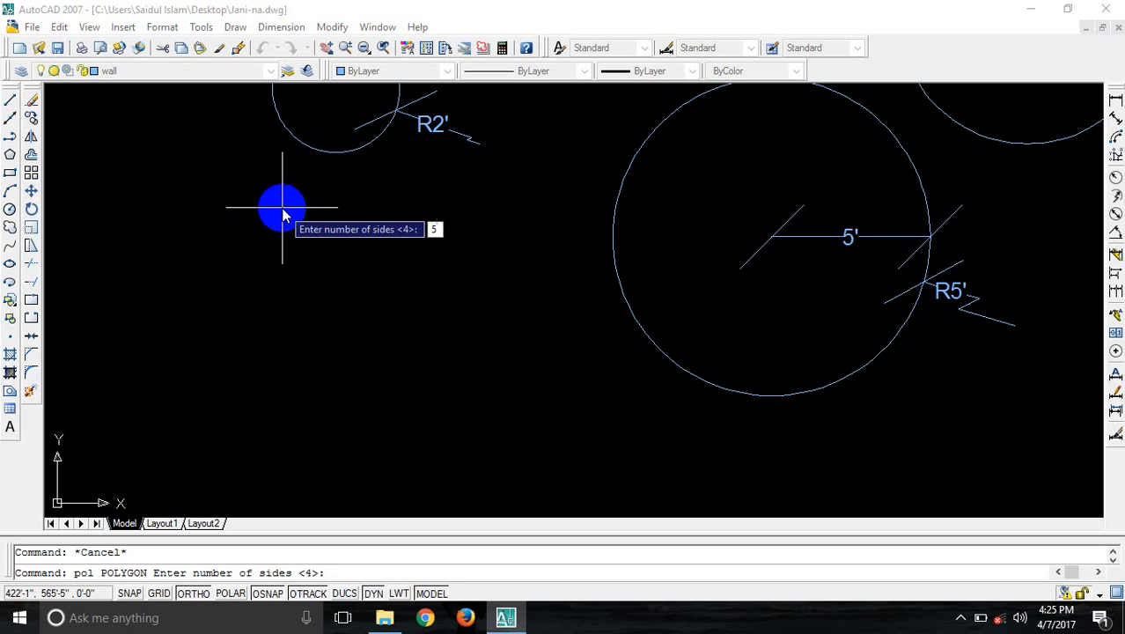
key(Return)
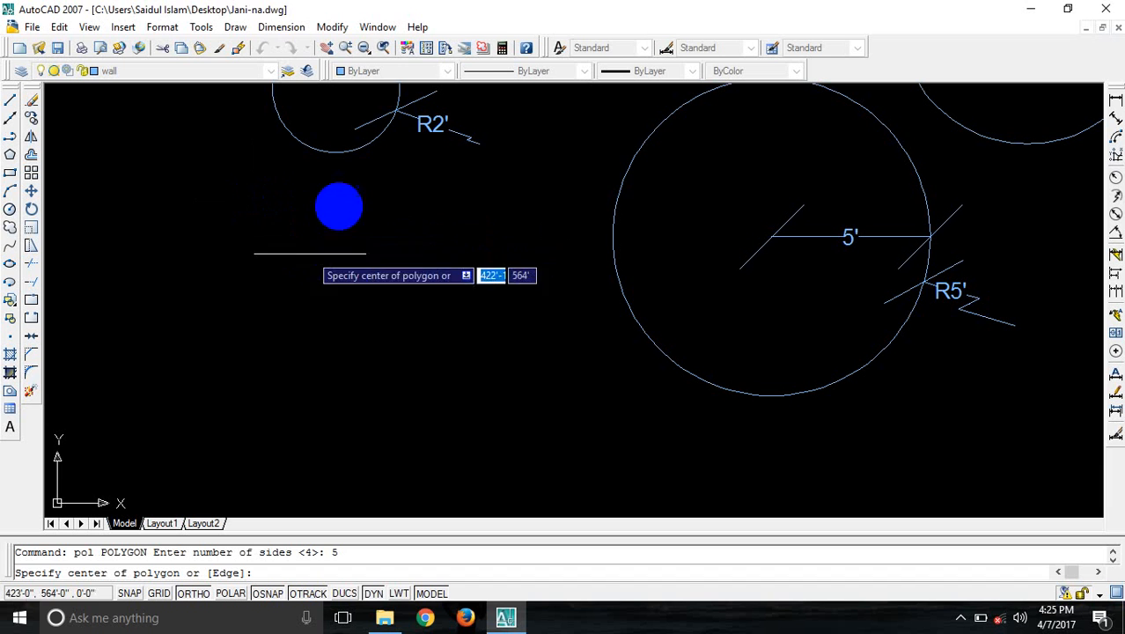
click(235, 256)
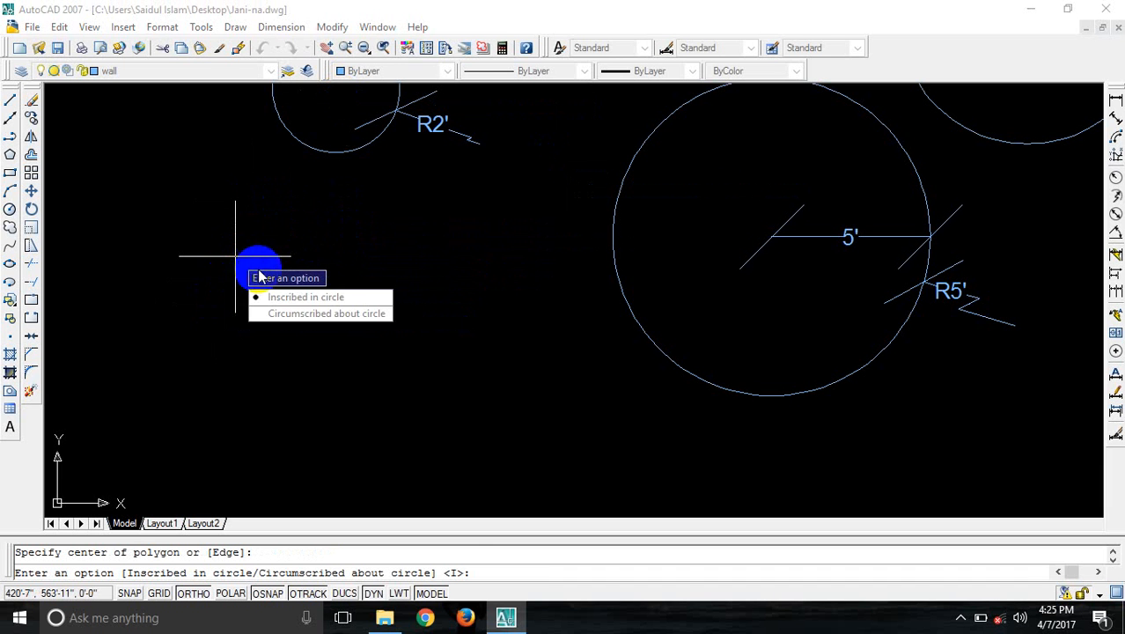
click(299, 298)
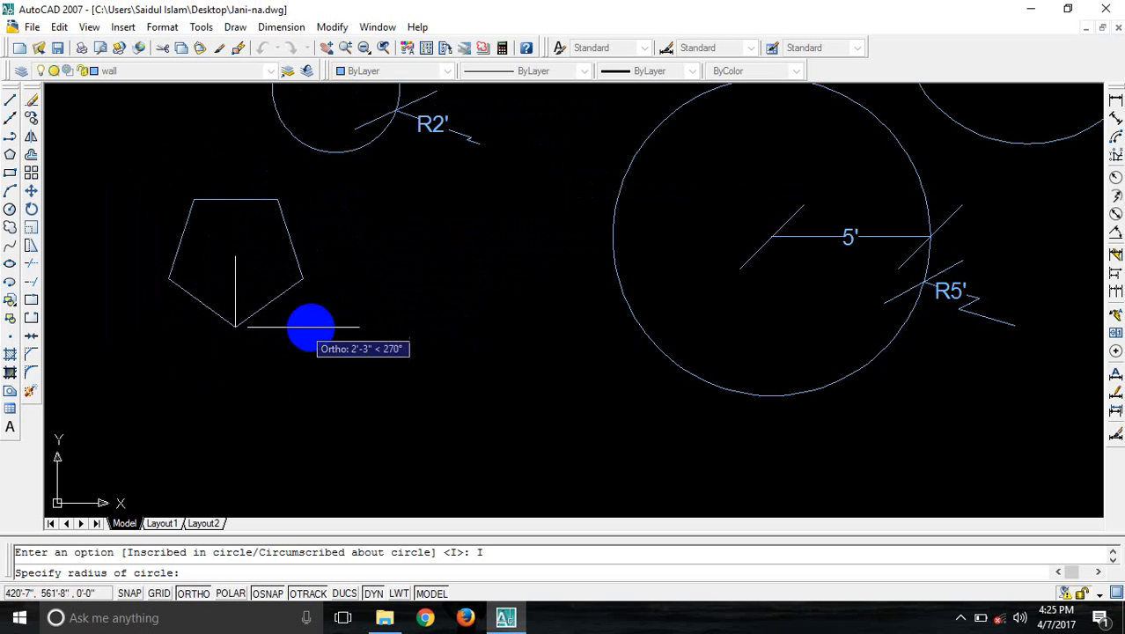
click(344, 324)
middle_drag(482, 294, 610, 367)
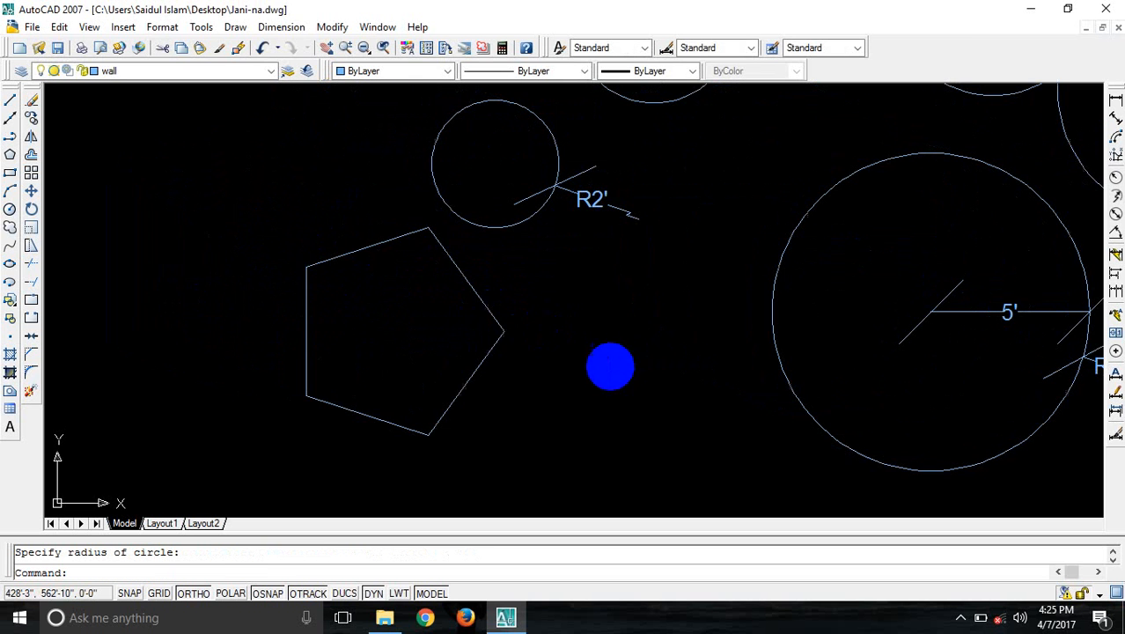
- Select the pentagon to inspect its corners, and clear the selection
click(493, 296)
click(442, 325)
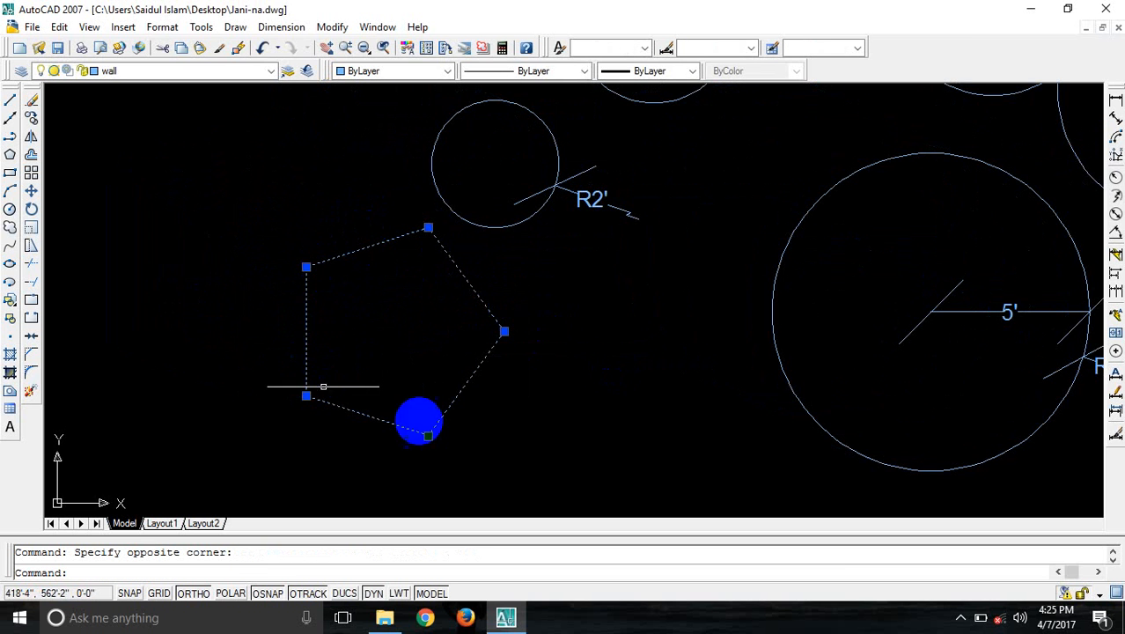
middle_drag(593, 354, 477, 276)
scroll(481, 276, up, 2)
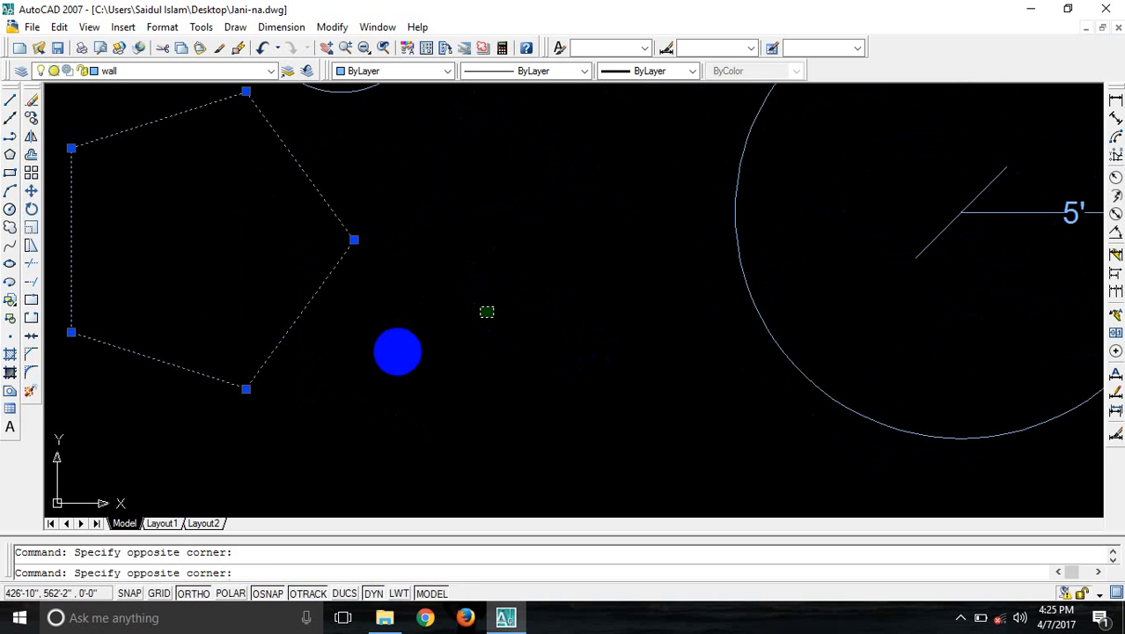
key(Escape)
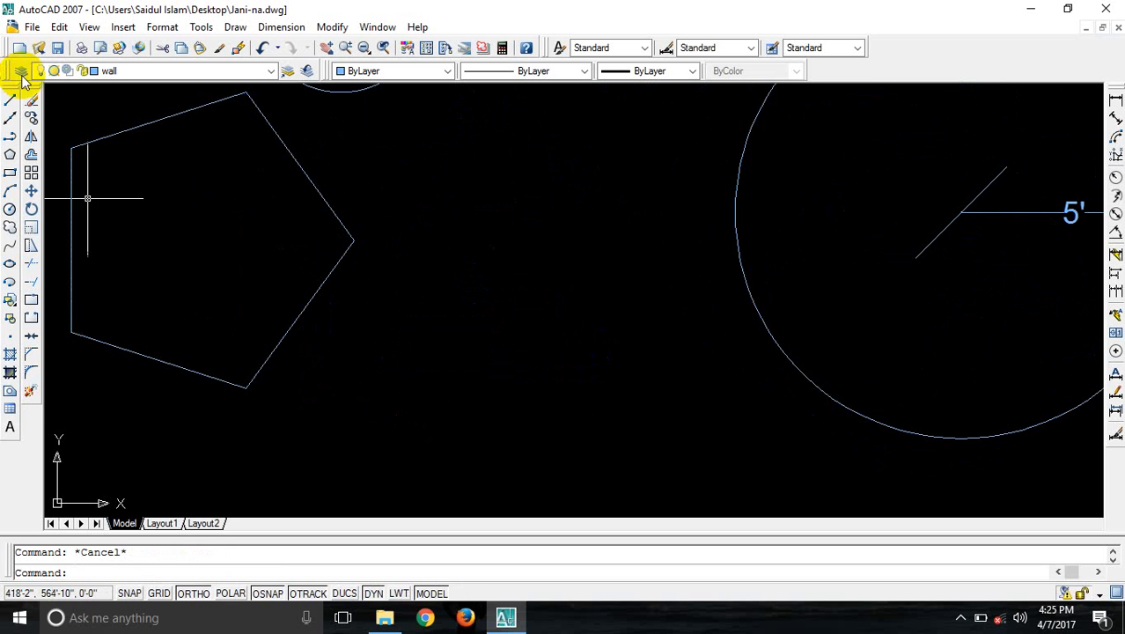
- Draw a seven-sided polygon inscribed in a circle of about 2' radius, between the pentagon and the 5' radius circle
middle_drag(402, 306, 342, 282)
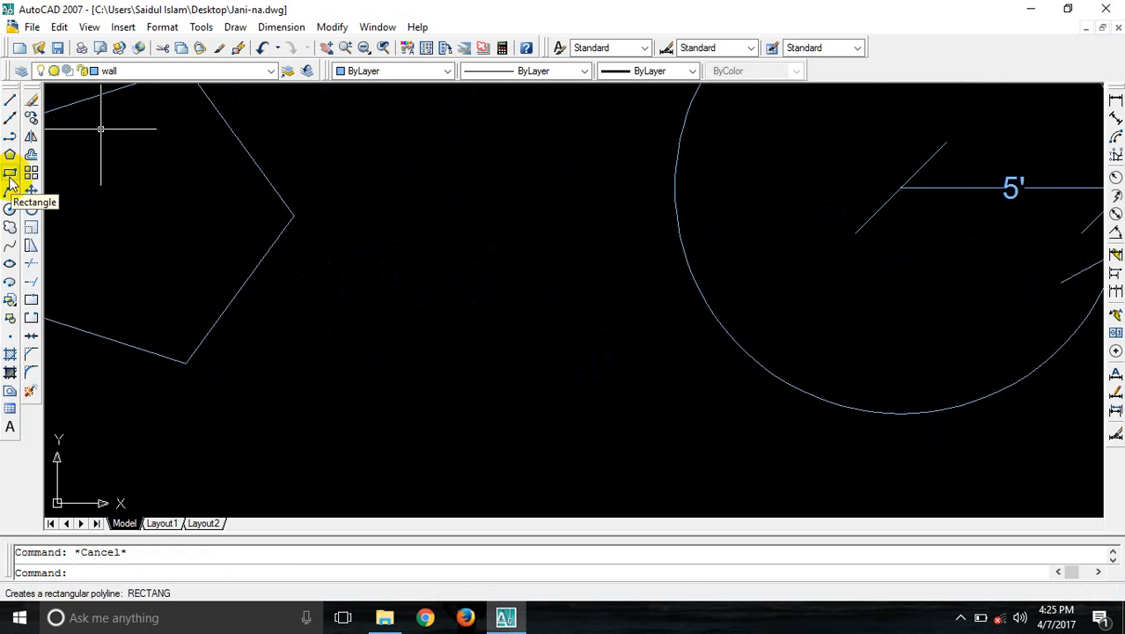
key(Return)
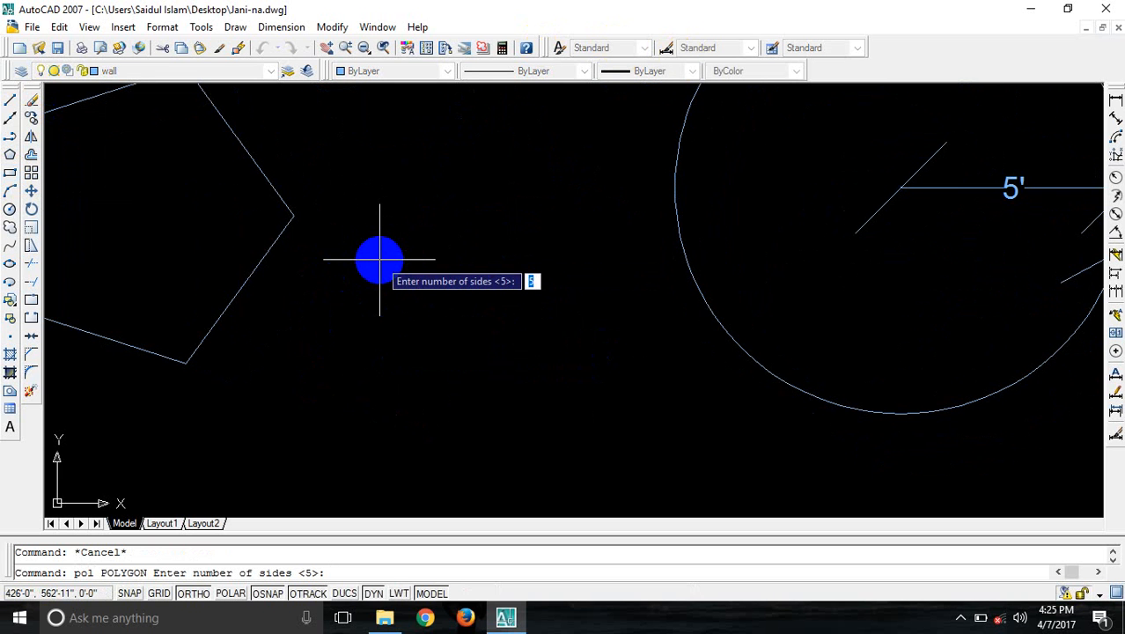
text(7)
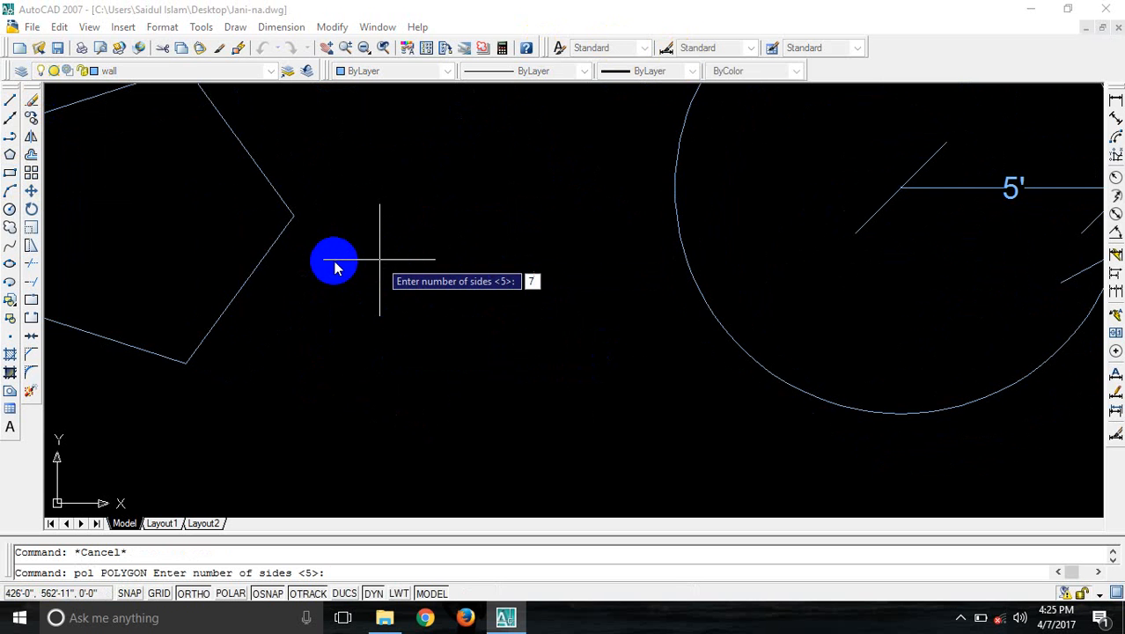
key(Return)
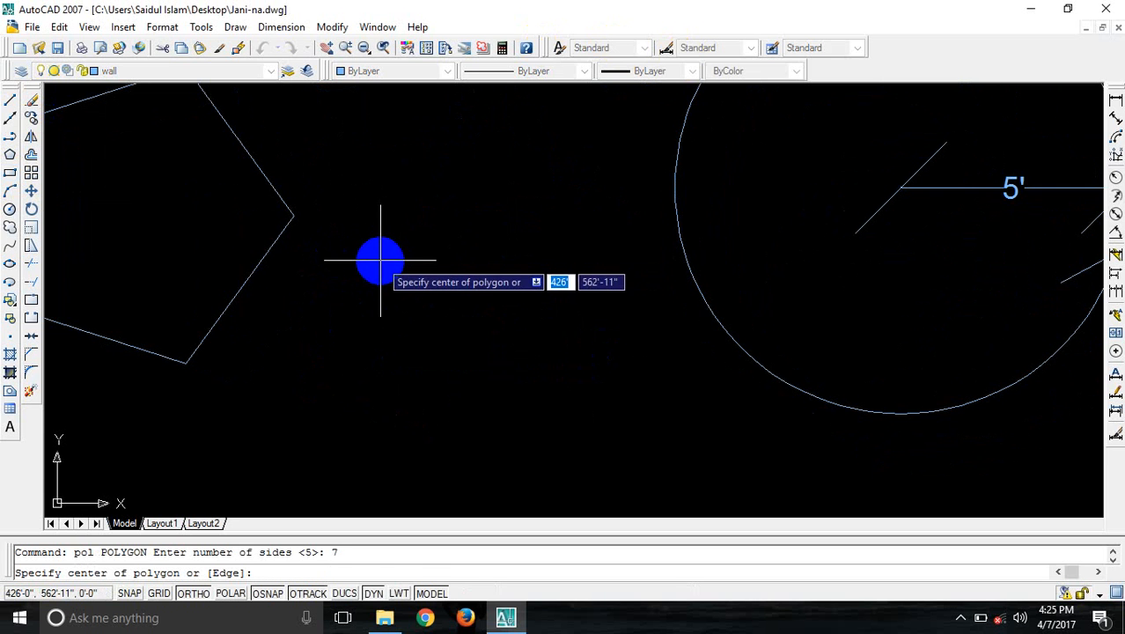
click(415, 257)
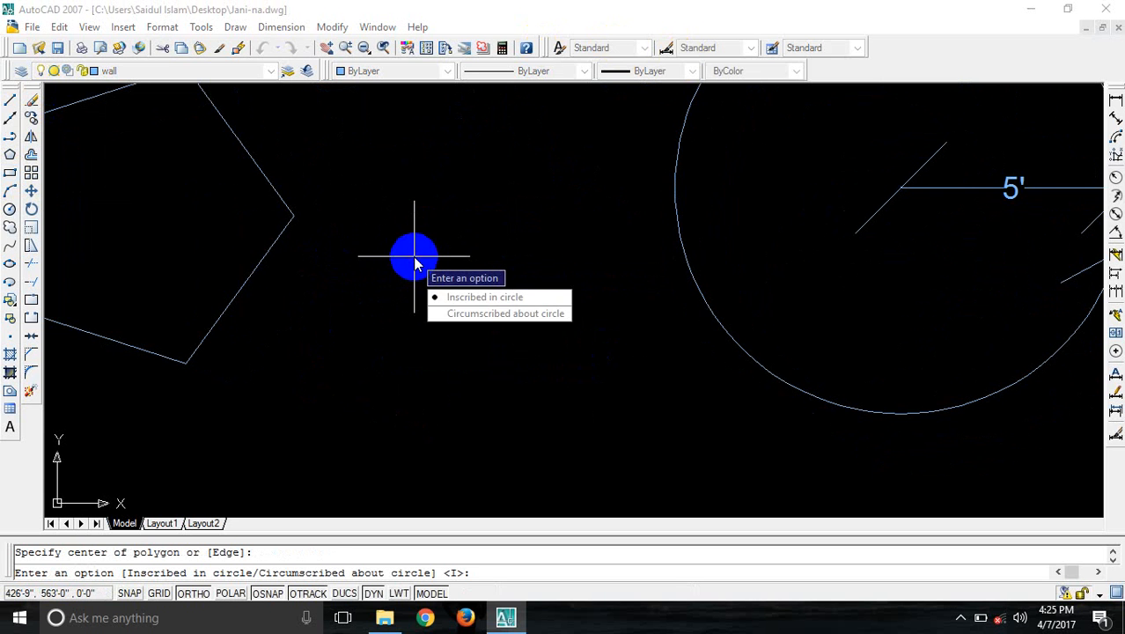
click(471, 306)
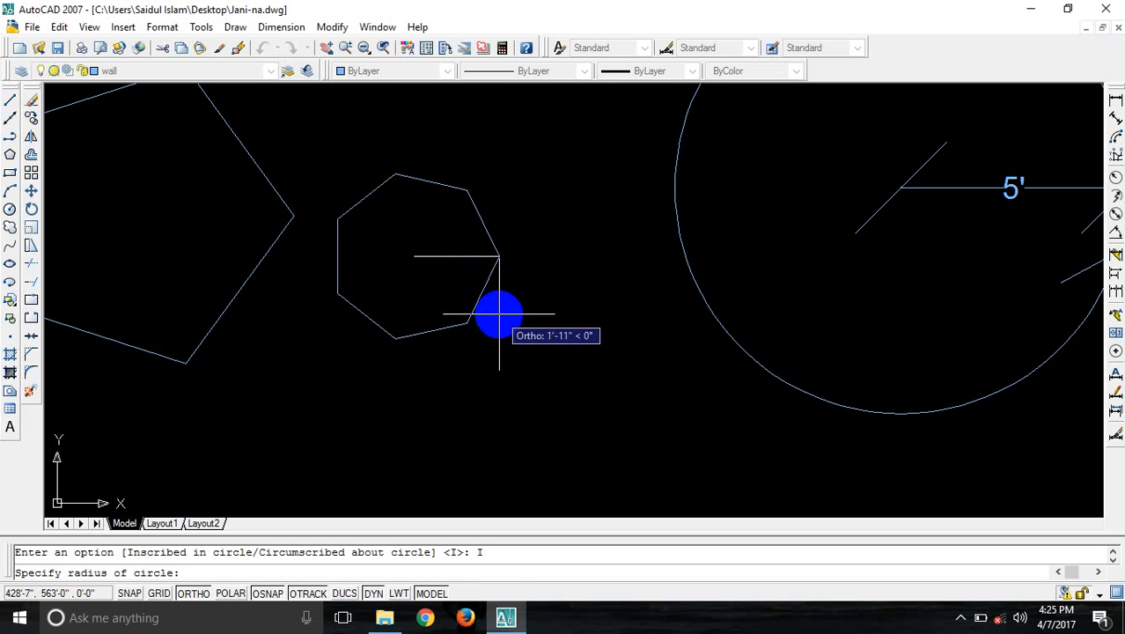
click(510, 313)
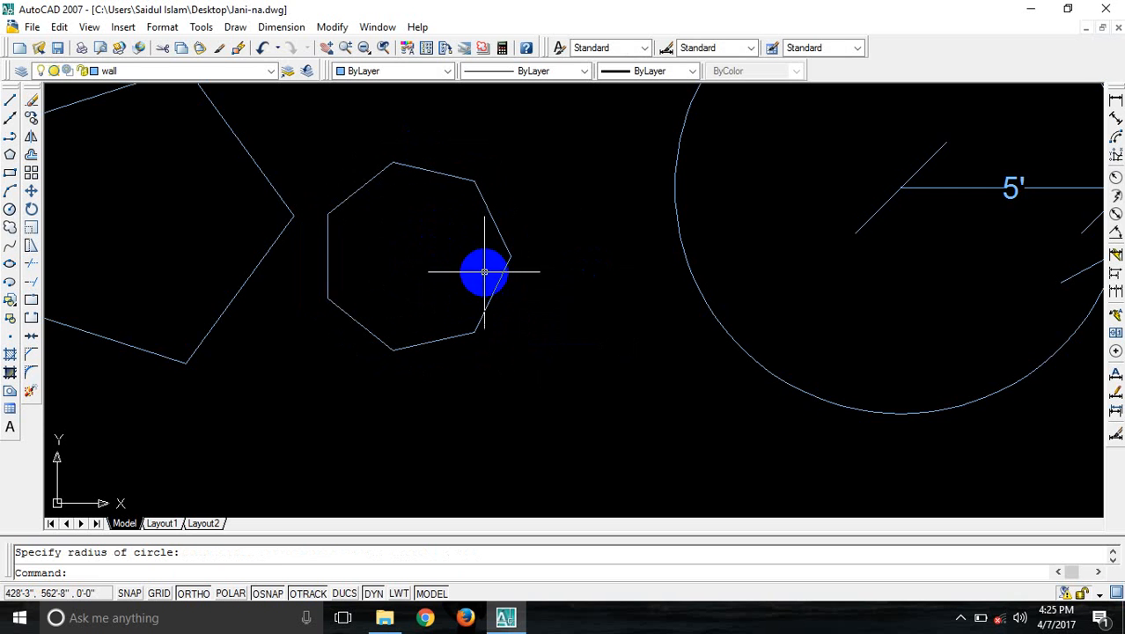
- Draw a three-sided polygon circumscribed about a circle, centred just below the seven-sided polygon, with one side horizontal at its base
middle_drag(587, 356, 524, 239)
click(538, 350)
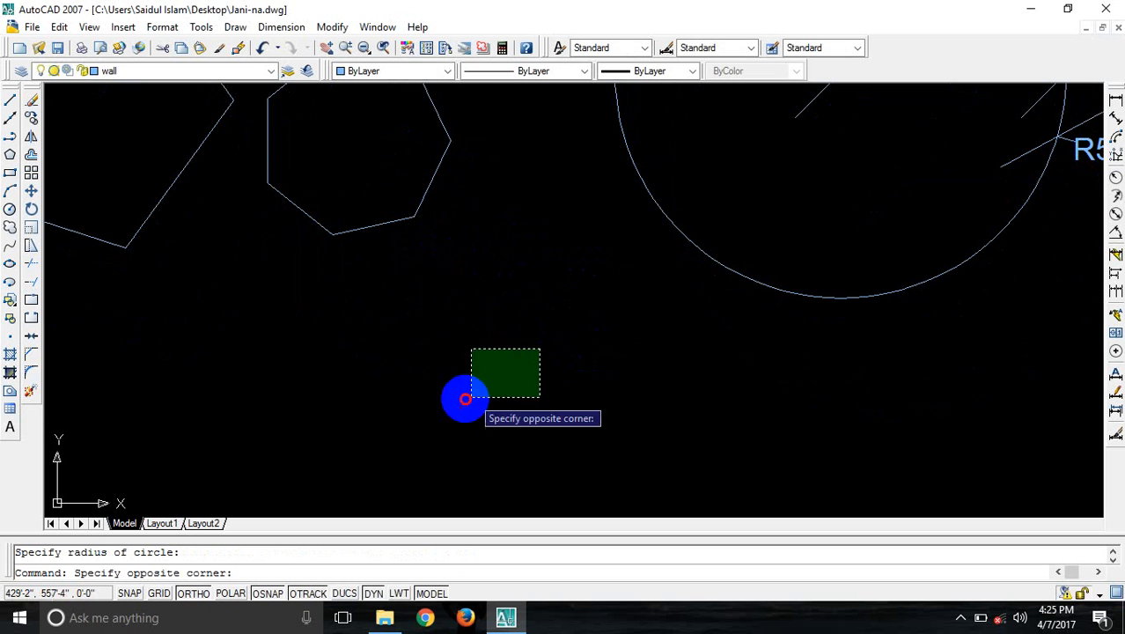
click(471, 396)
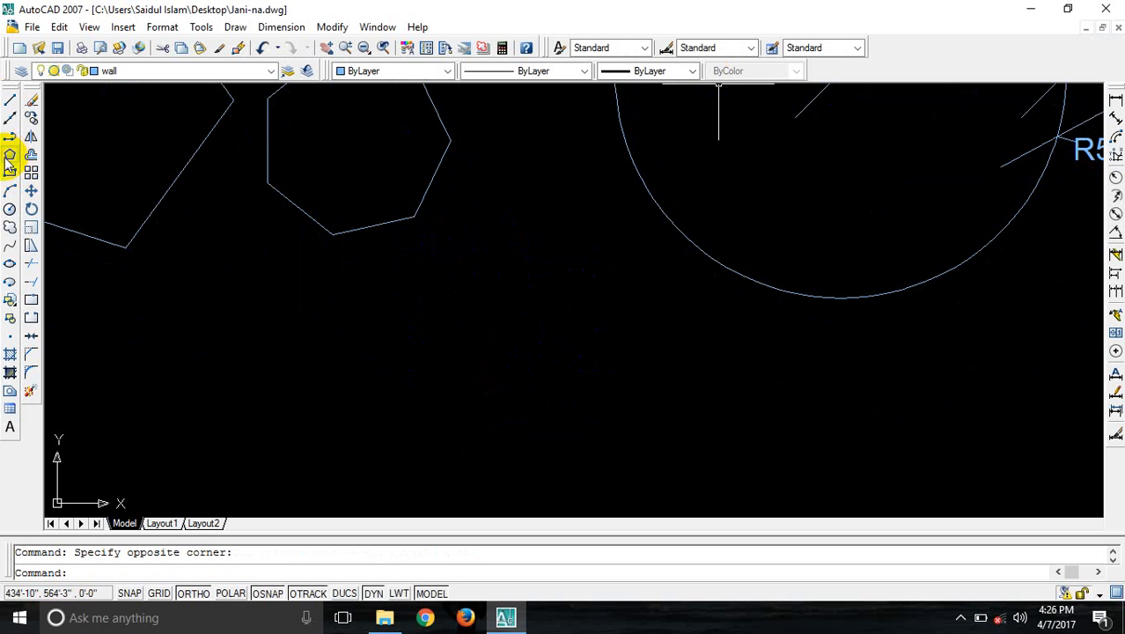
text(pol)
key(Return)
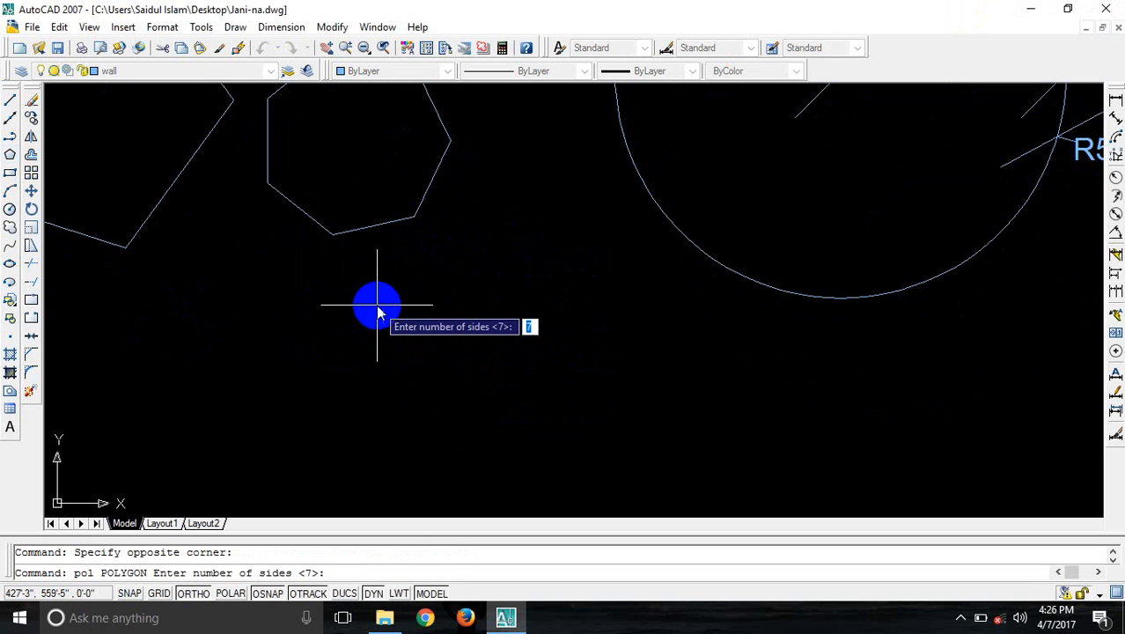
text(3)
key(Return)
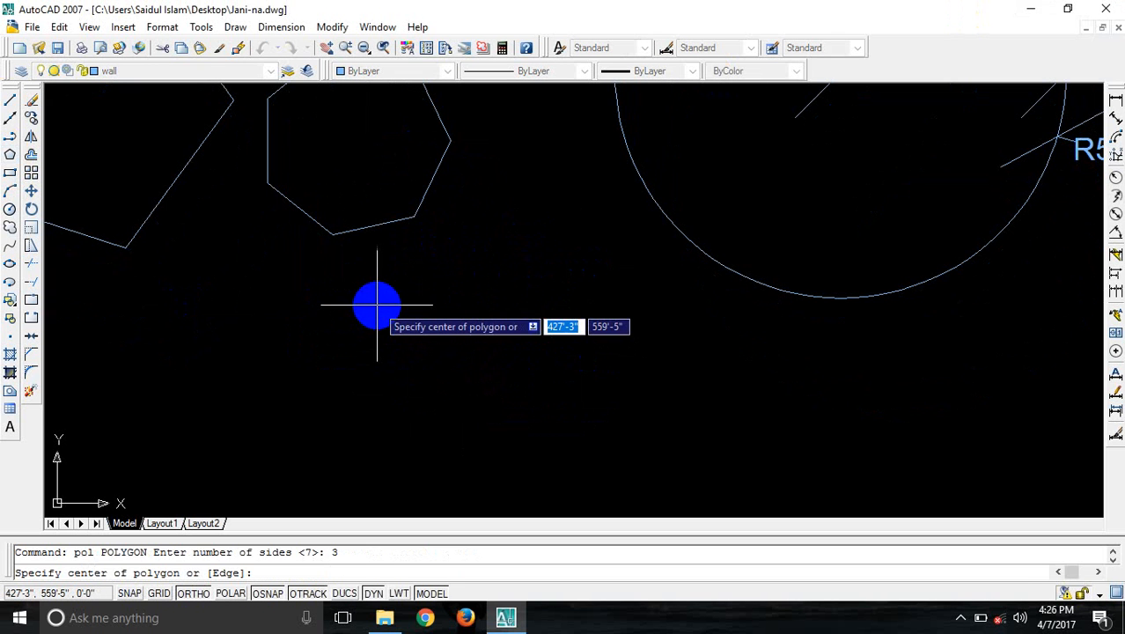
click(377, 305)
click(444, 377)
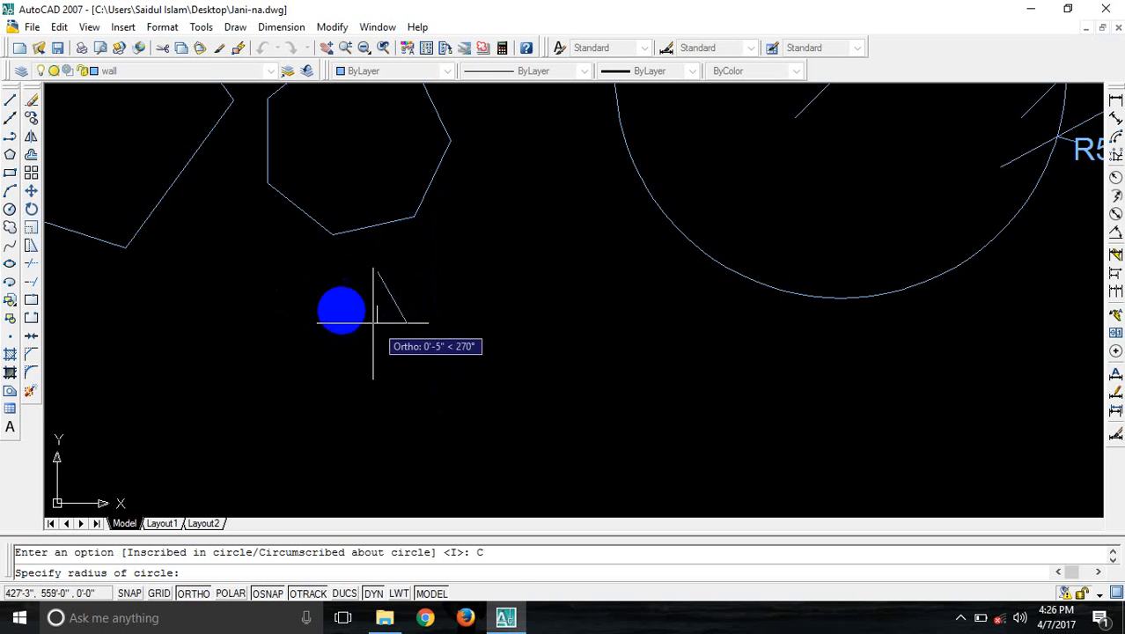
click(364, 404)
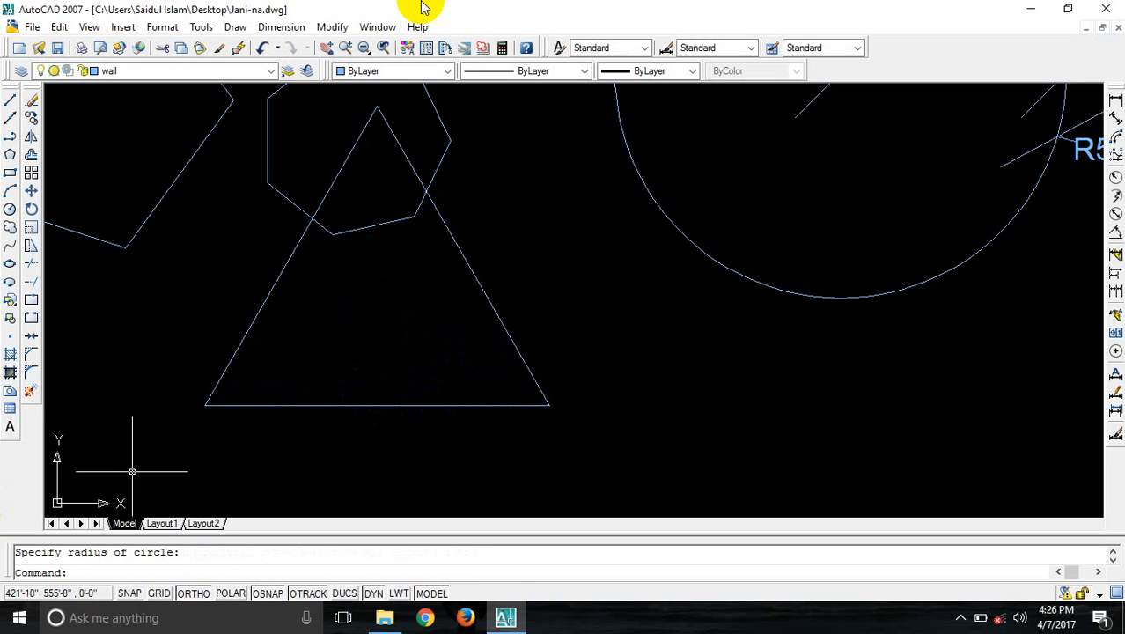
click(9, 157)
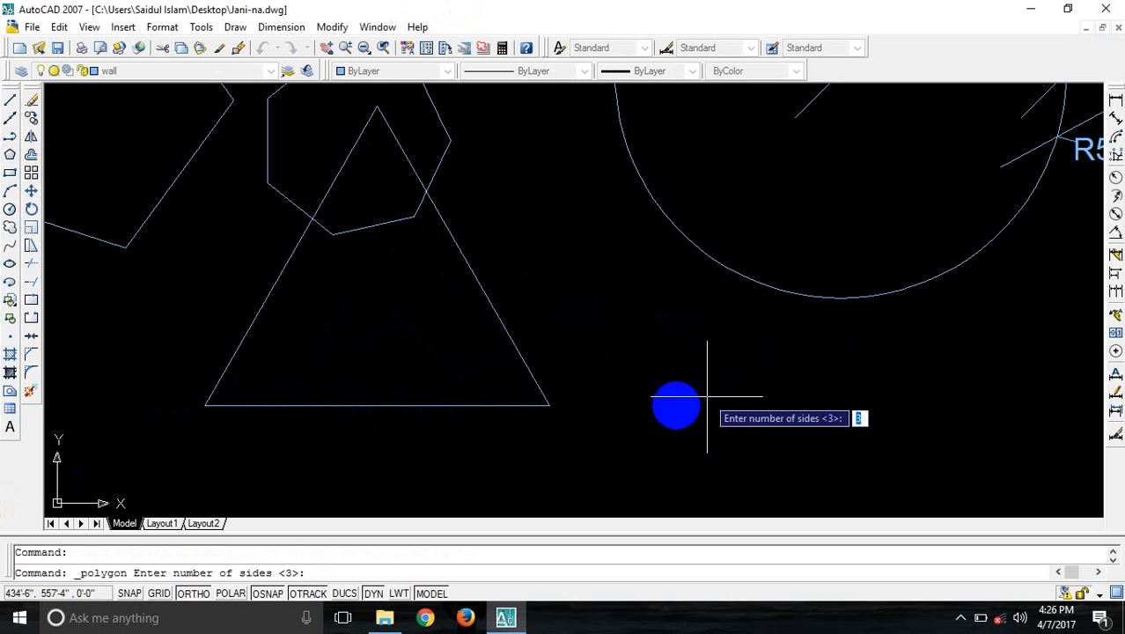
key(Escape)
middle_drag(453, 295, 645, 297)
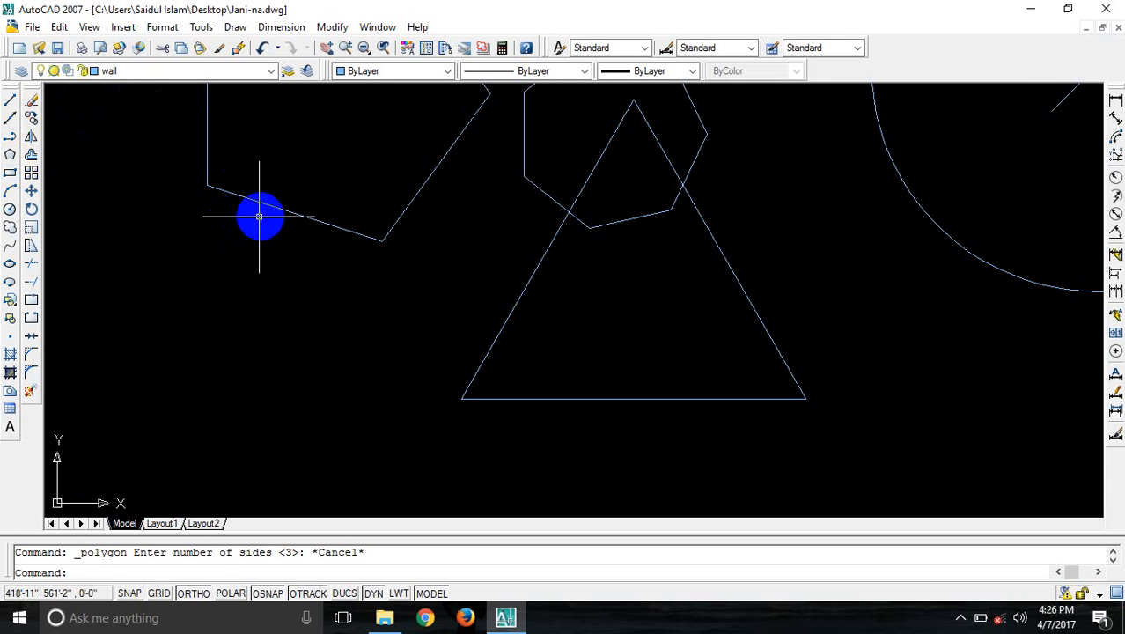
middle_drag(262, 214, 463, 261)
click(277, 352)
click(103, 327)
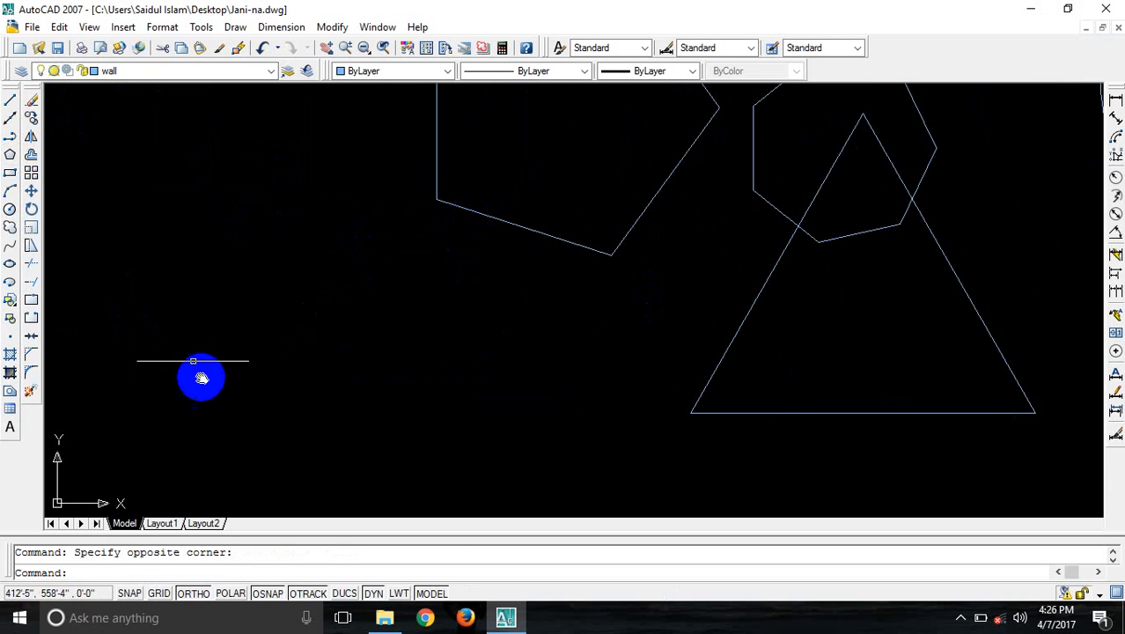
middle_drag(194, 360, 199, 368)
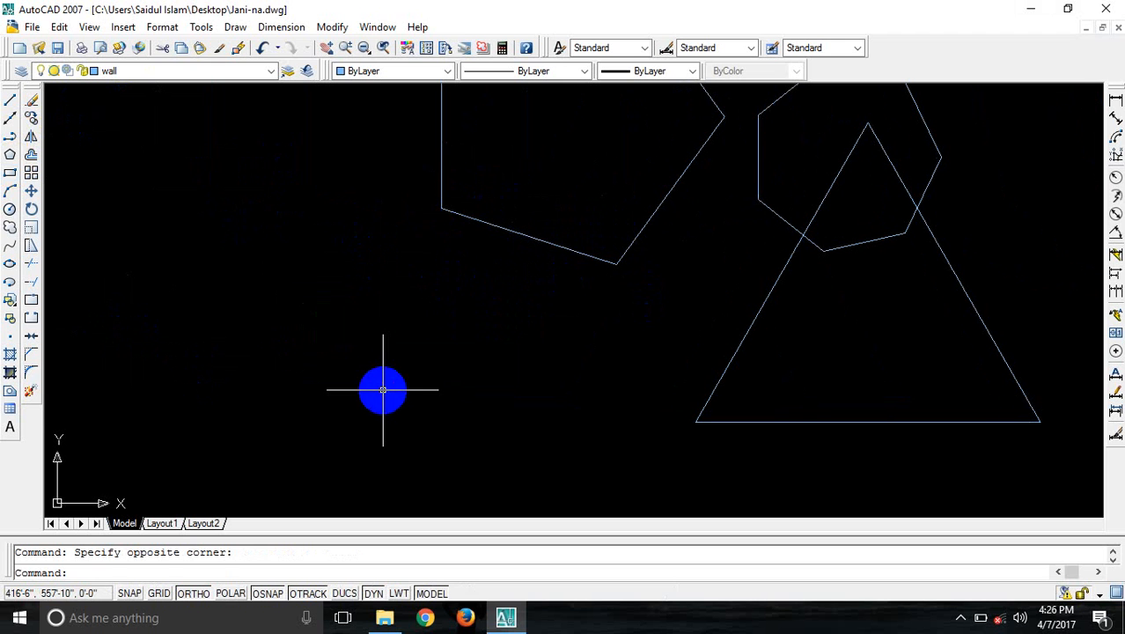
click(402, 364)
click(362, 406)
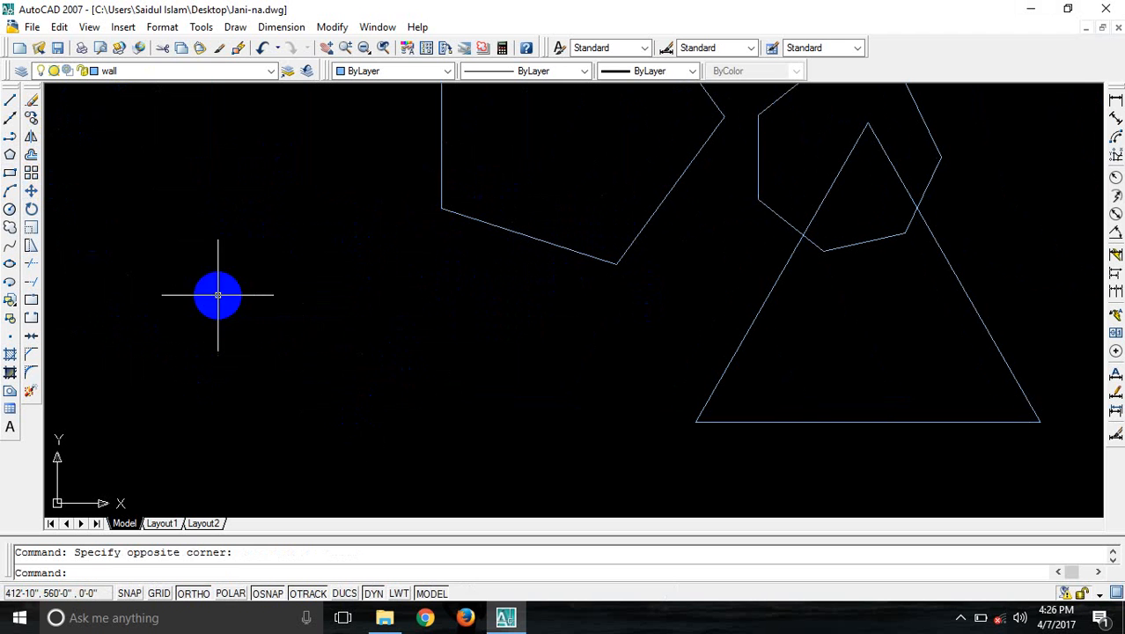
- Draw a ten-sided polygon inscribed in a circle in the empty area to the left of the pentagon, with one corner pointing straight down
middle_drag(484, 283, 615, 299)
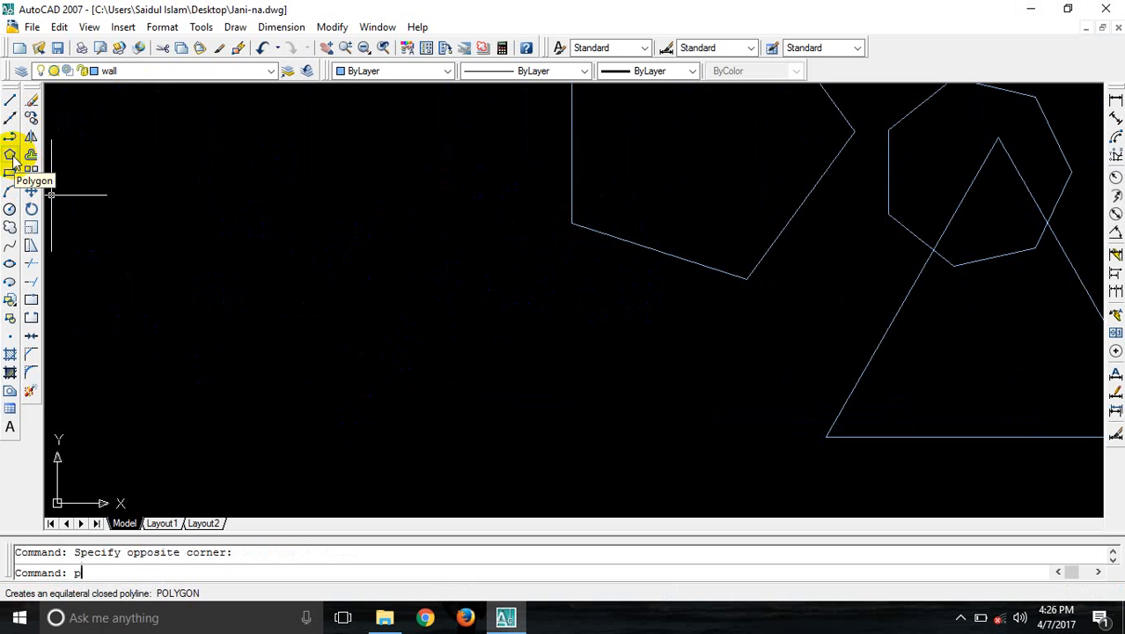
key(Return)
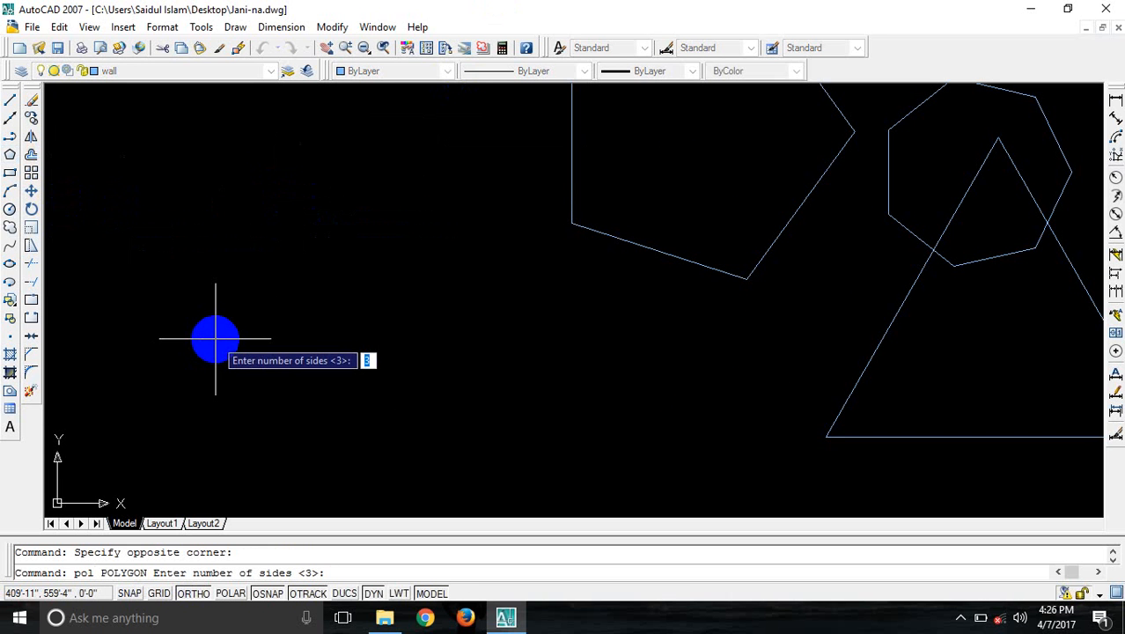
text(10)
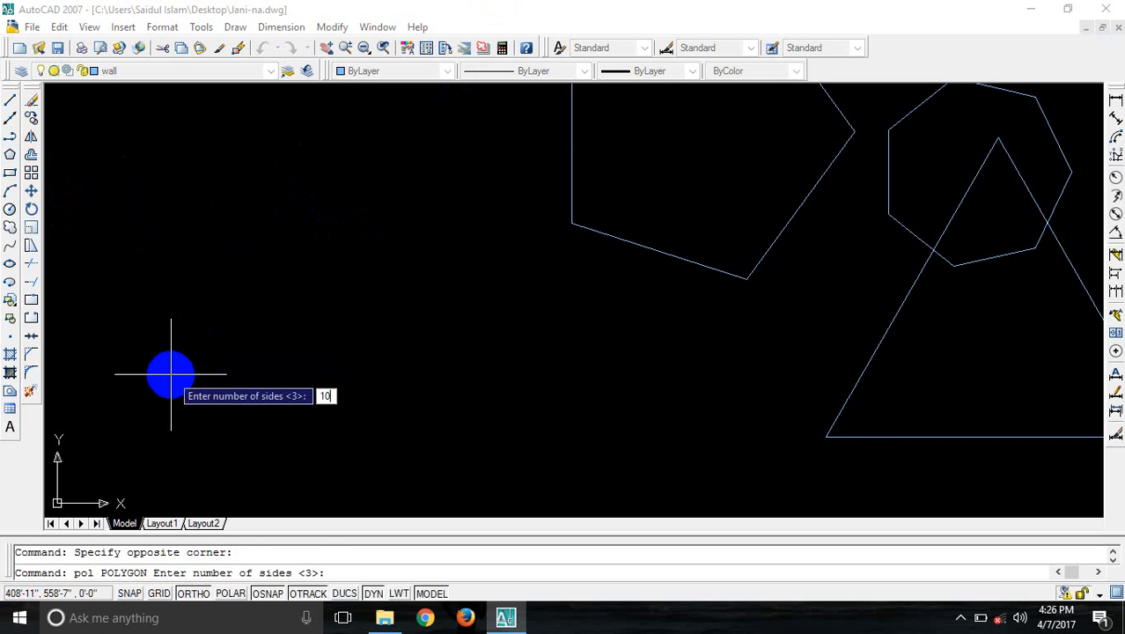
key(Return)
click(268, 260)
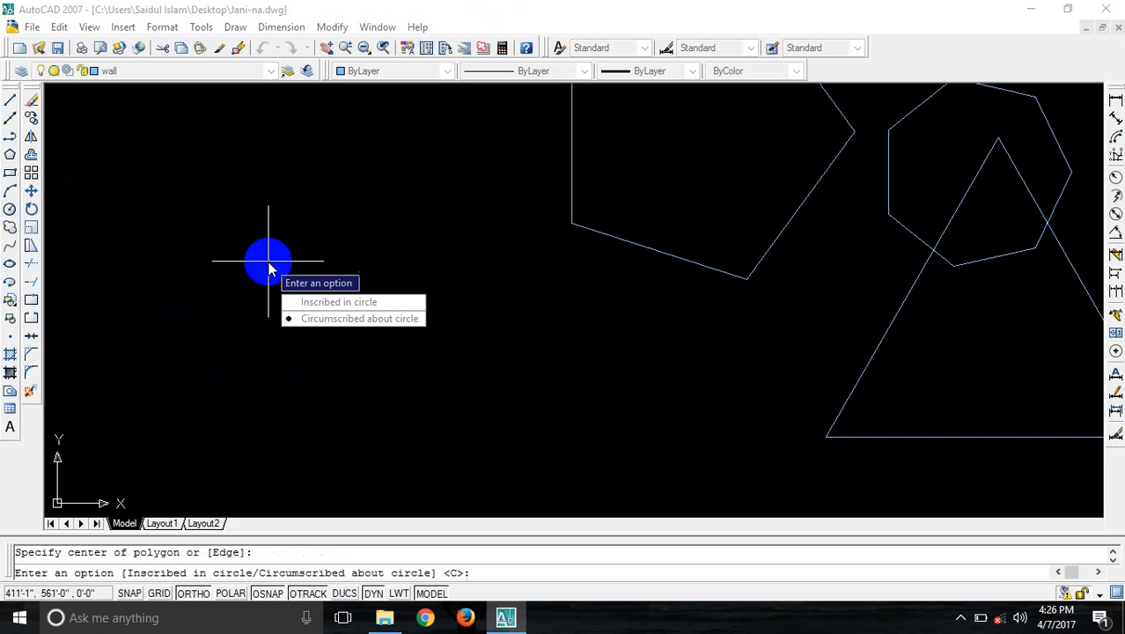
click(324, 308)
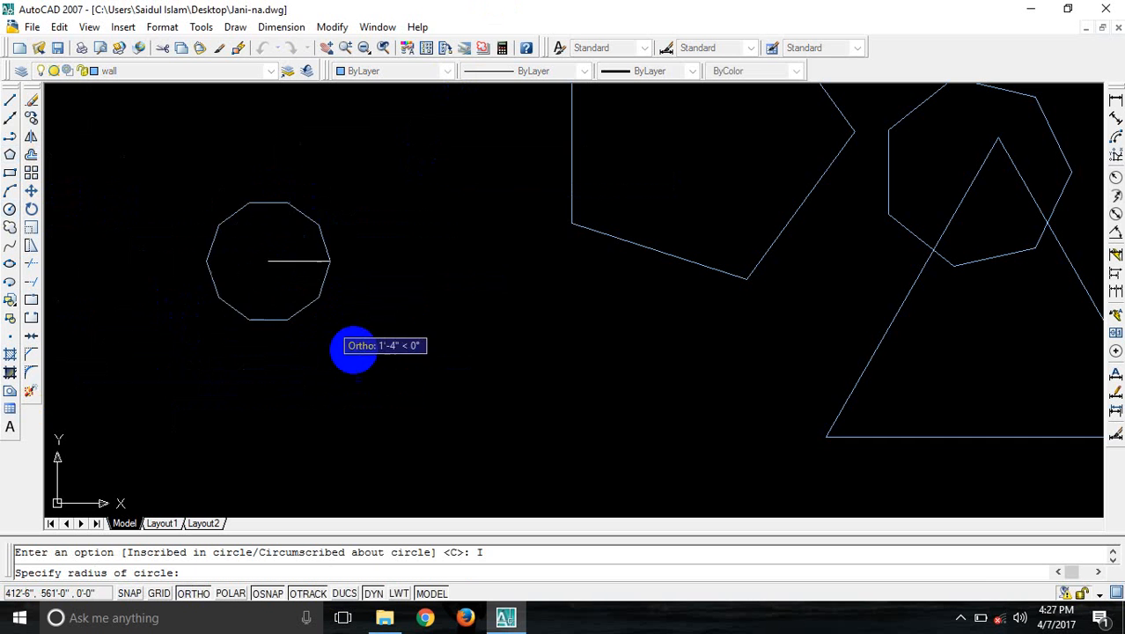
click(411, 428)
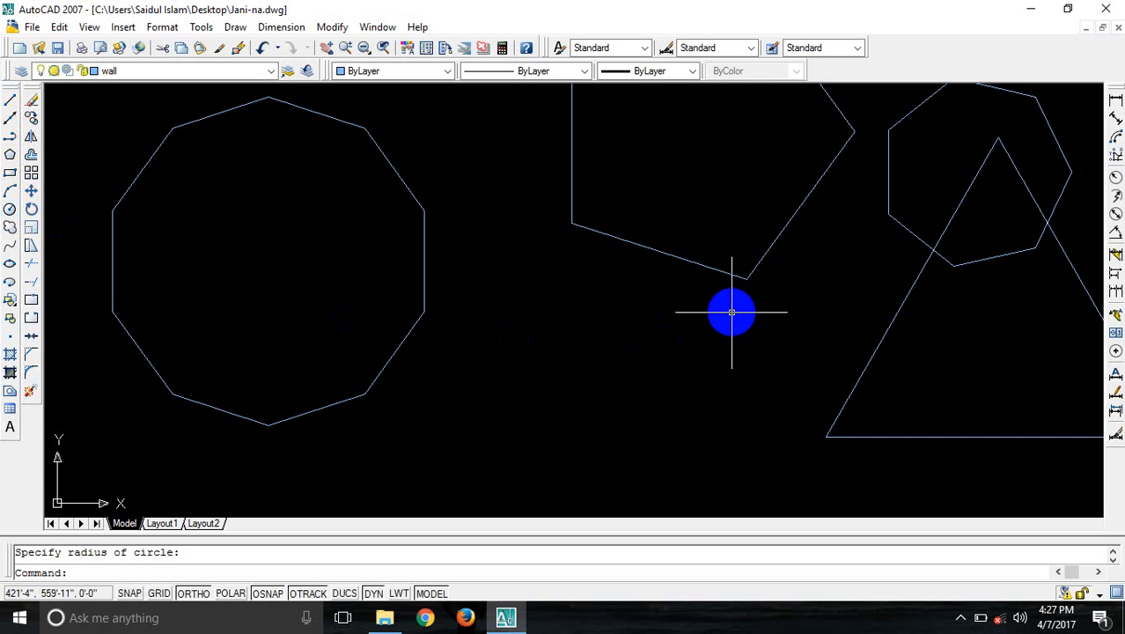
- Draw a vertical line in the empty area above the ten-sided polygon, left of the 2' radius circle
middle_drag(728, 312, 569, 382)
scroll(570, 382, down, 1)
middle_drag(571, 186, 665, 395)
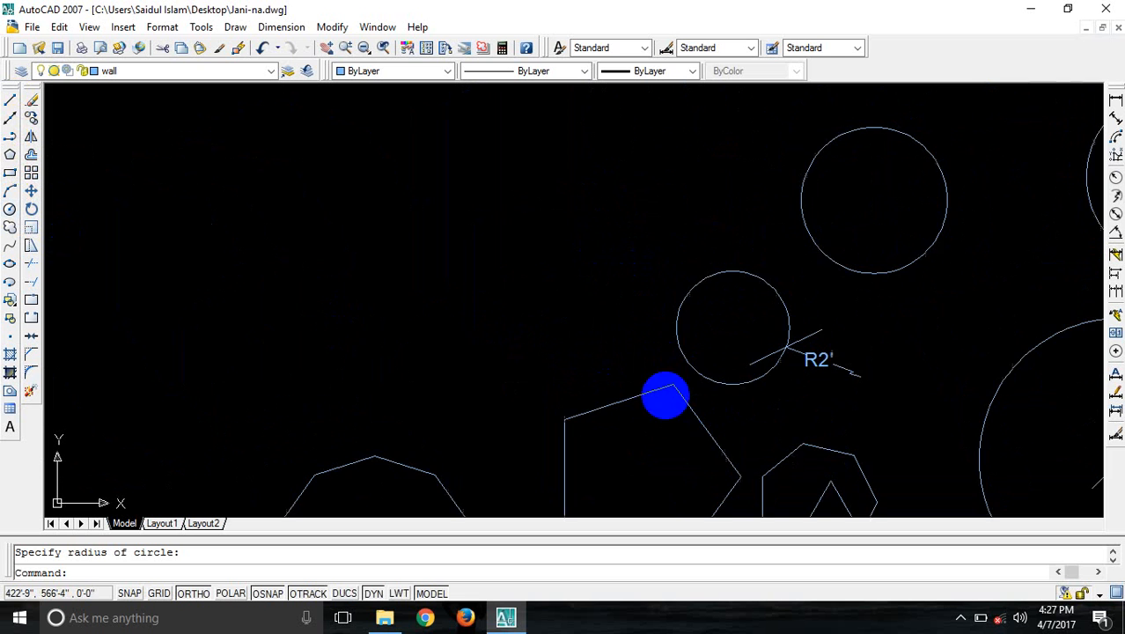
middle_drag(465, 312, 452, 344)
click(9, 99)
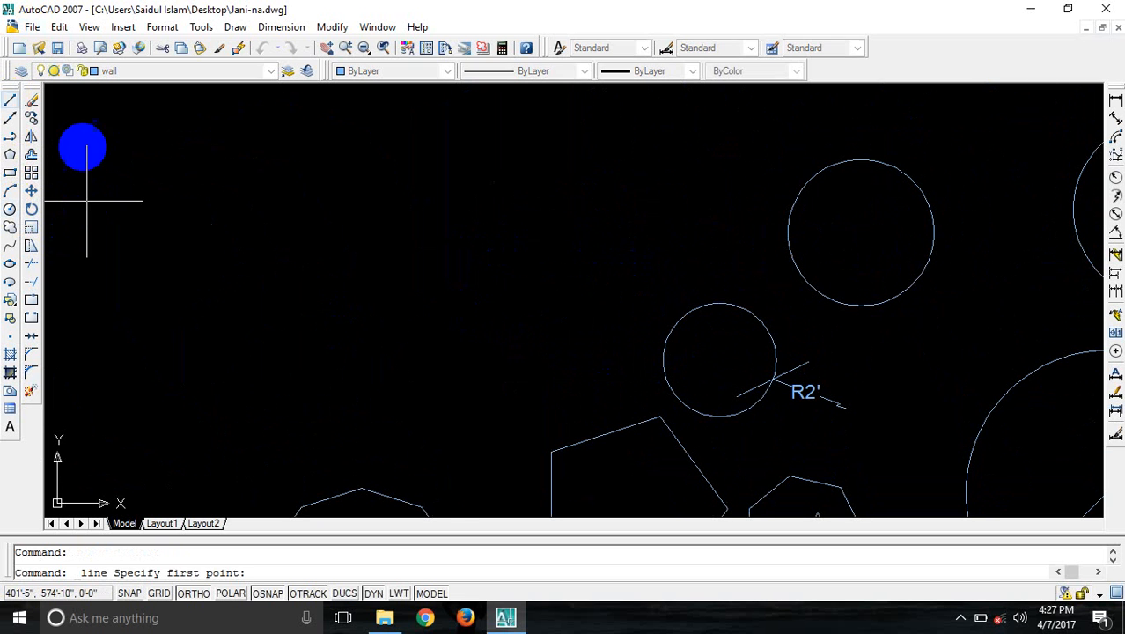
click(322, 132)
click(324, 407)
key(Escape)
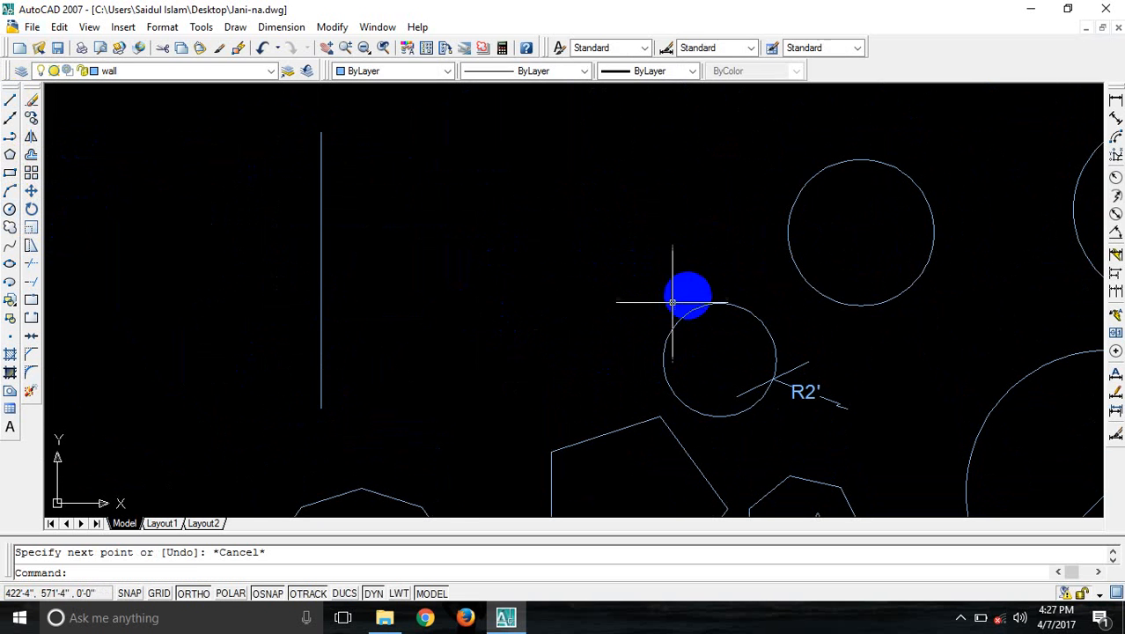
- Draw a vertical line in the empty area to the right of the two overlapping circles
middle_drag(884, 287, 581, 339)
key(Return)
click(380, 266)
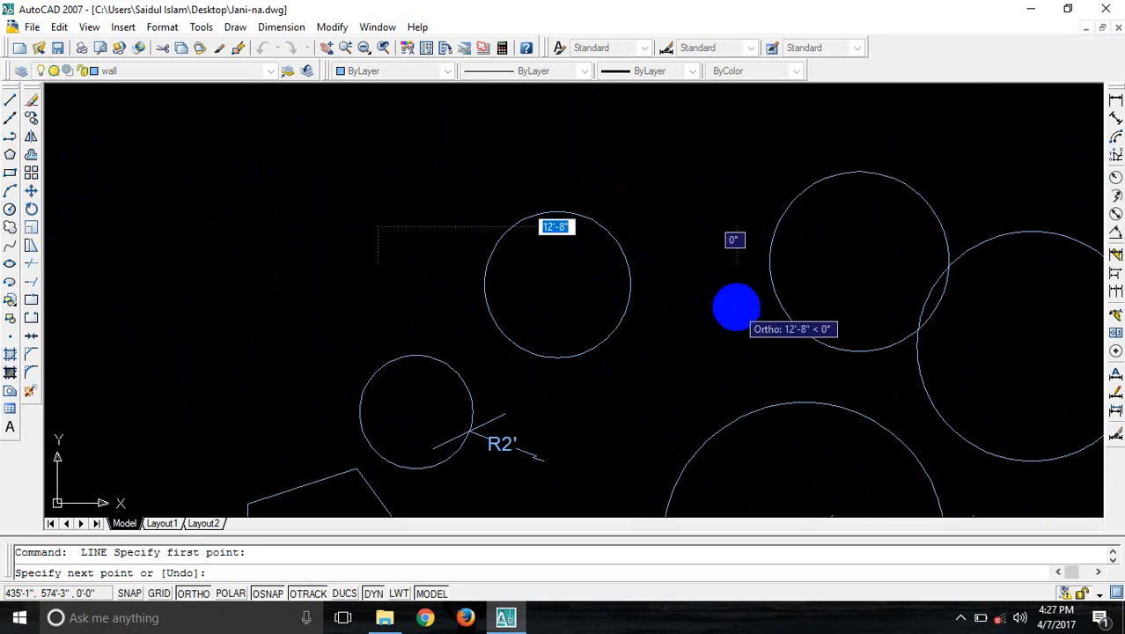
key(Escape)
- Draw a vertical line that crosses right through the larger of the two overlapping circles
middle_drag(237, 235, 94, 201)
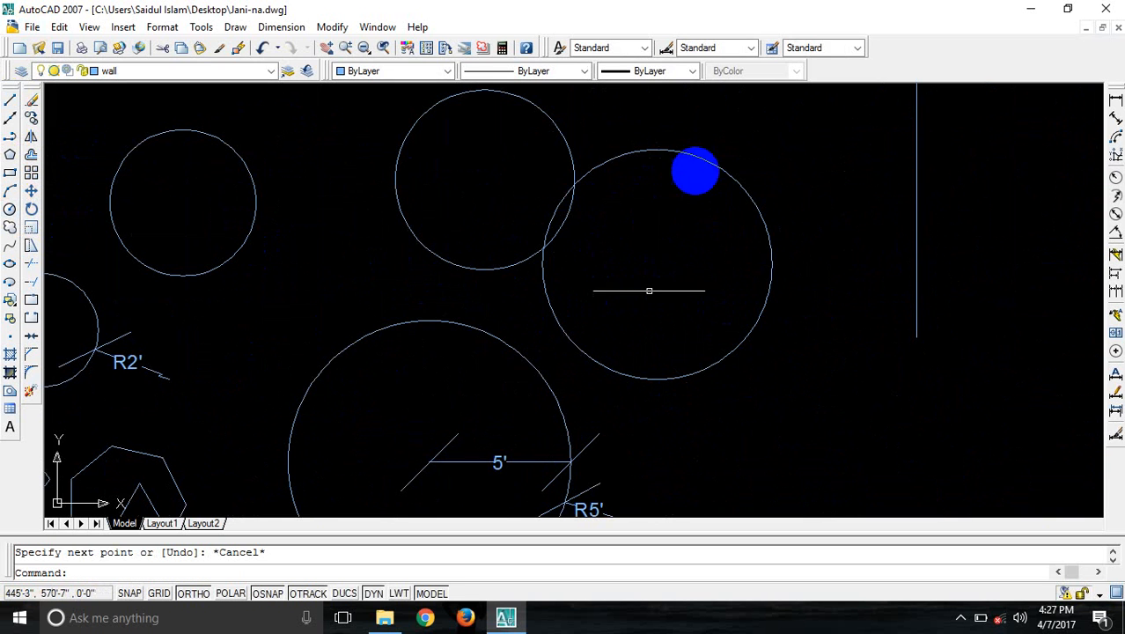
key(Return)
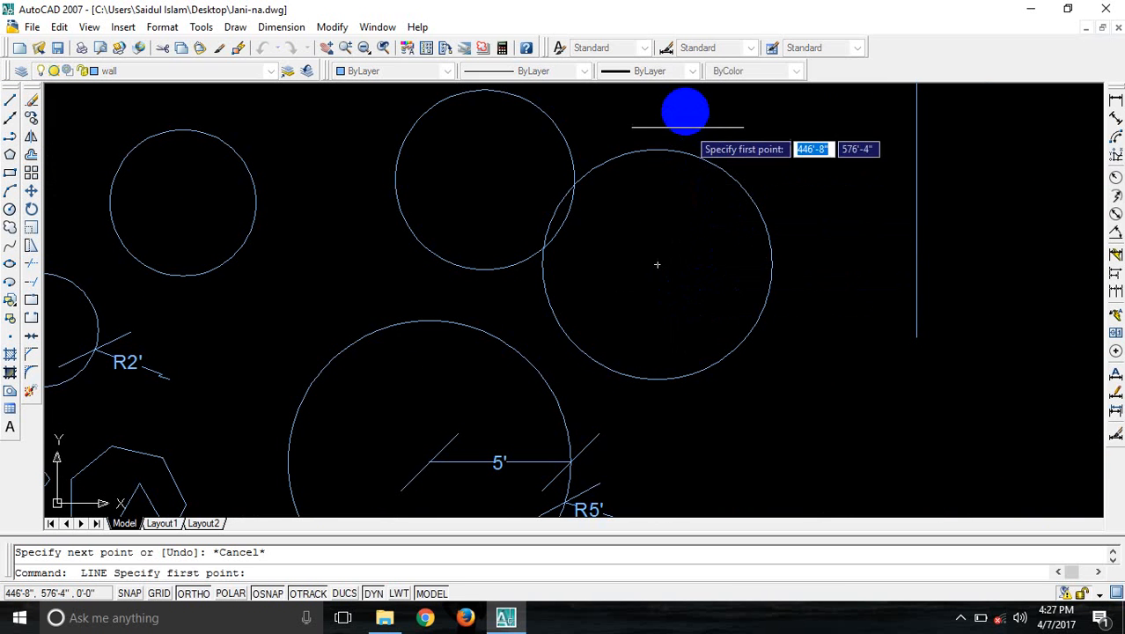
click(686, 111)
key(Escape)
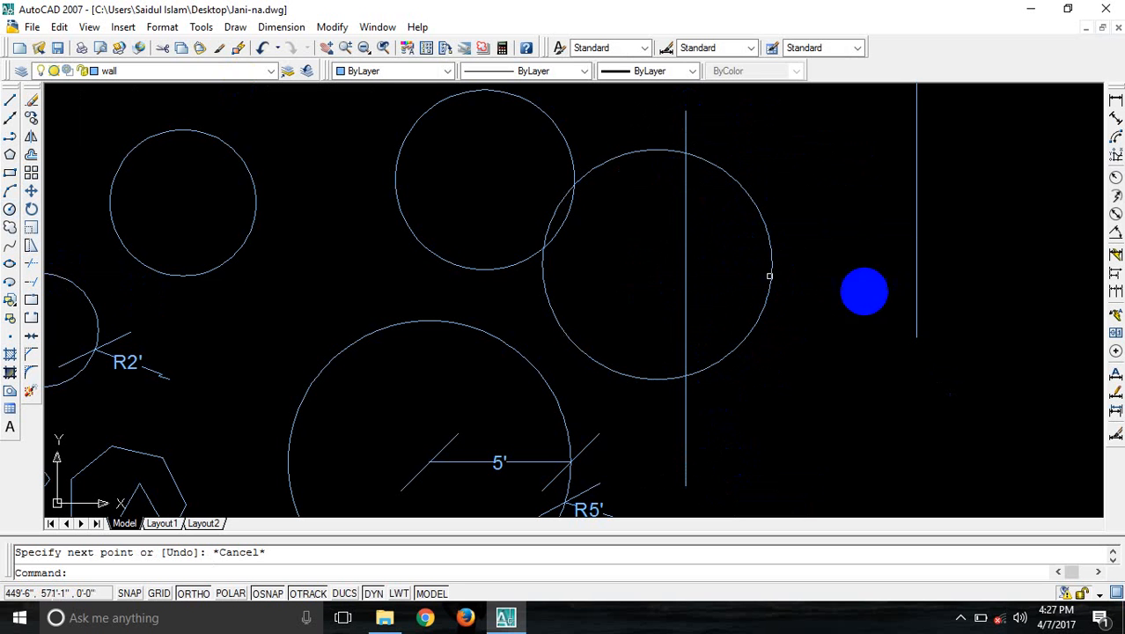
- Draw a circle in the empty area to the right of the vertical lines
middle_drag(1026, 307, 47, 220)
text(c)
key(Return)
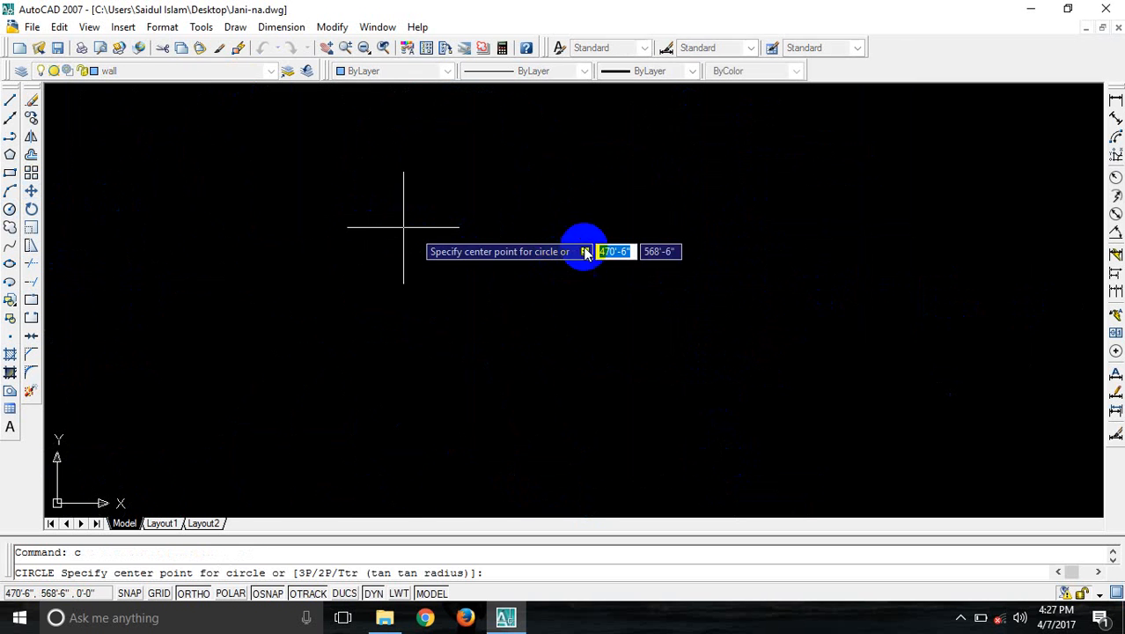
click(478, 282)
scroll(647, 375, down, 2)
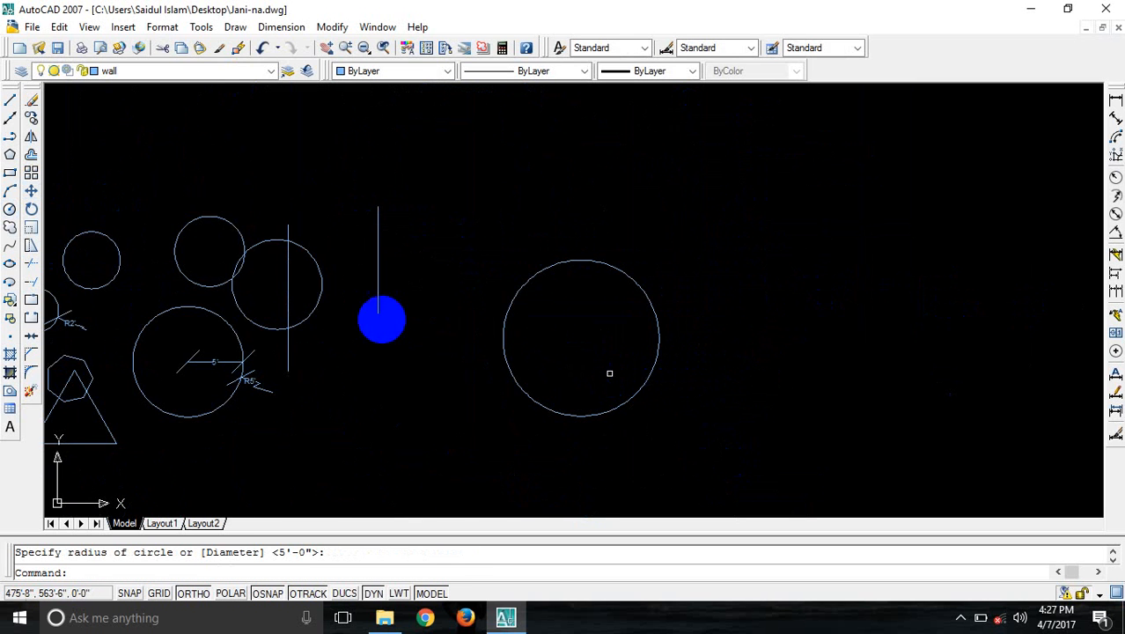
- Draw a horizontal line across the lower part of the new circle, extending past it on both sides
click(11, 103)
click(451, 365)
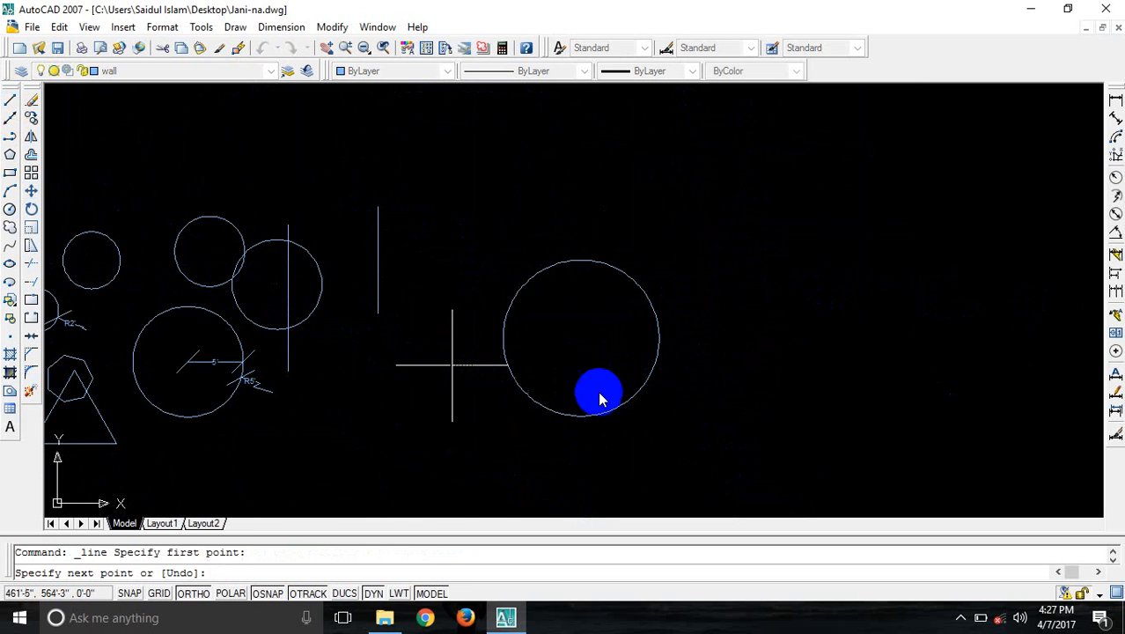
click(833, 417)
key(Escape)
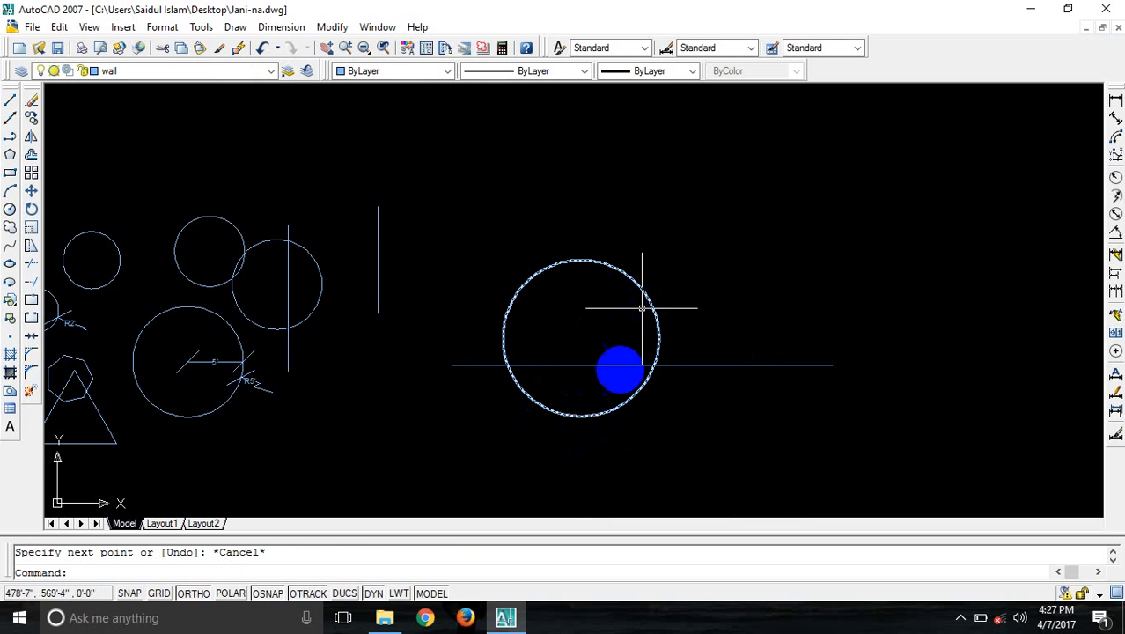
- Select the circle crossed by the horizontal line to inspect it, and clear the selection
click(614, 394)
click(593, 432)
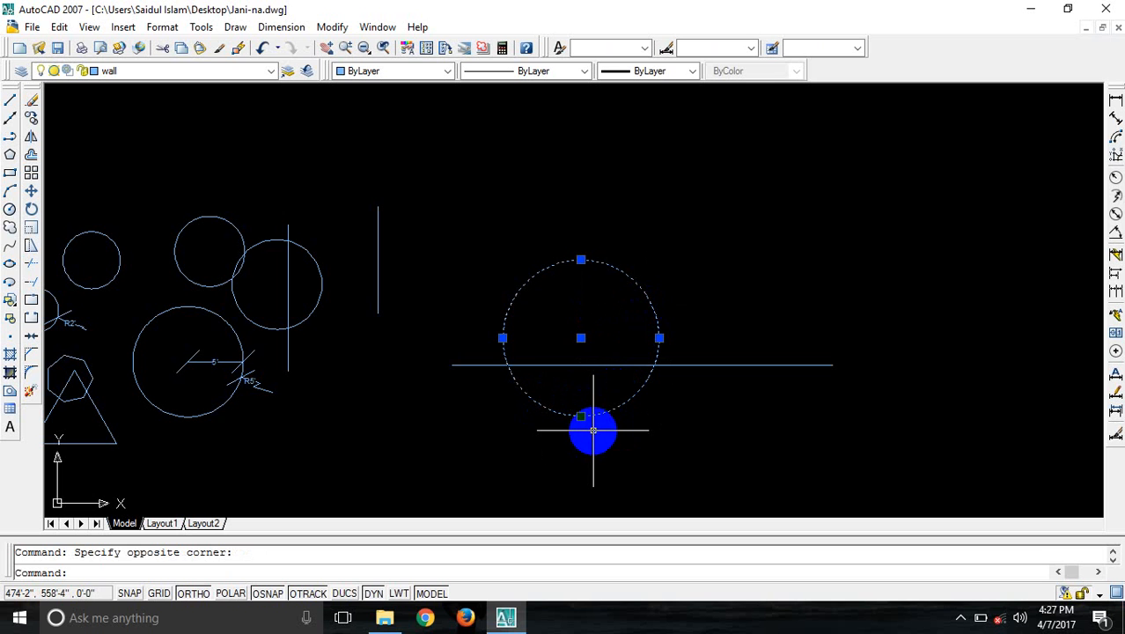
key(Escape)
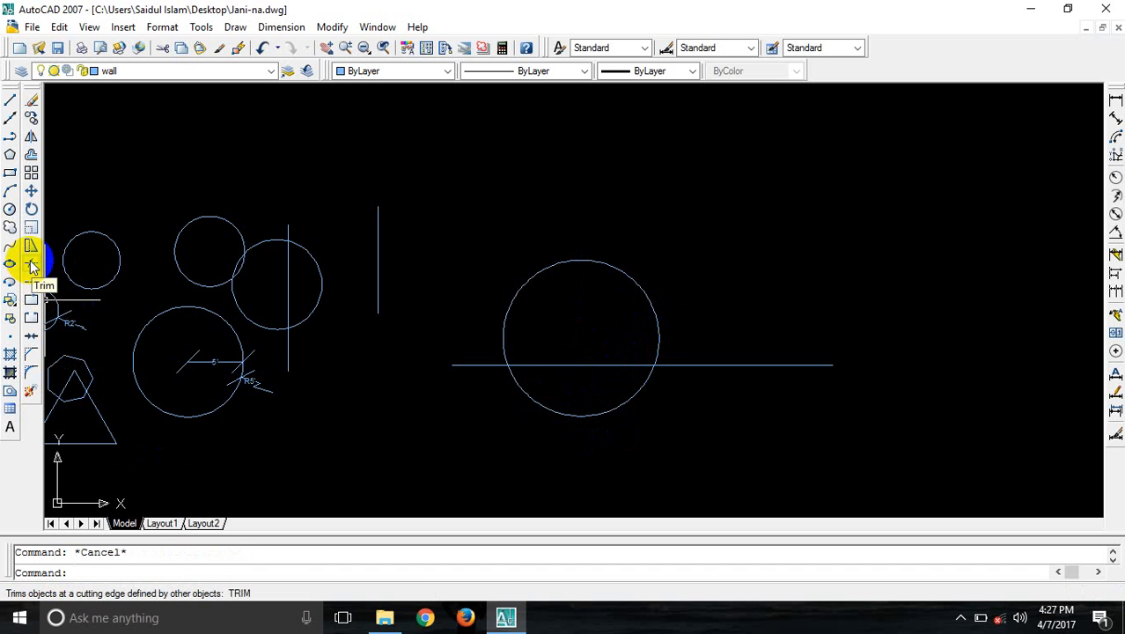
- Trim away the part of the circle below the horizontal line, using all objects as cutting edges
text(tr)
key(Return)
key(Return)
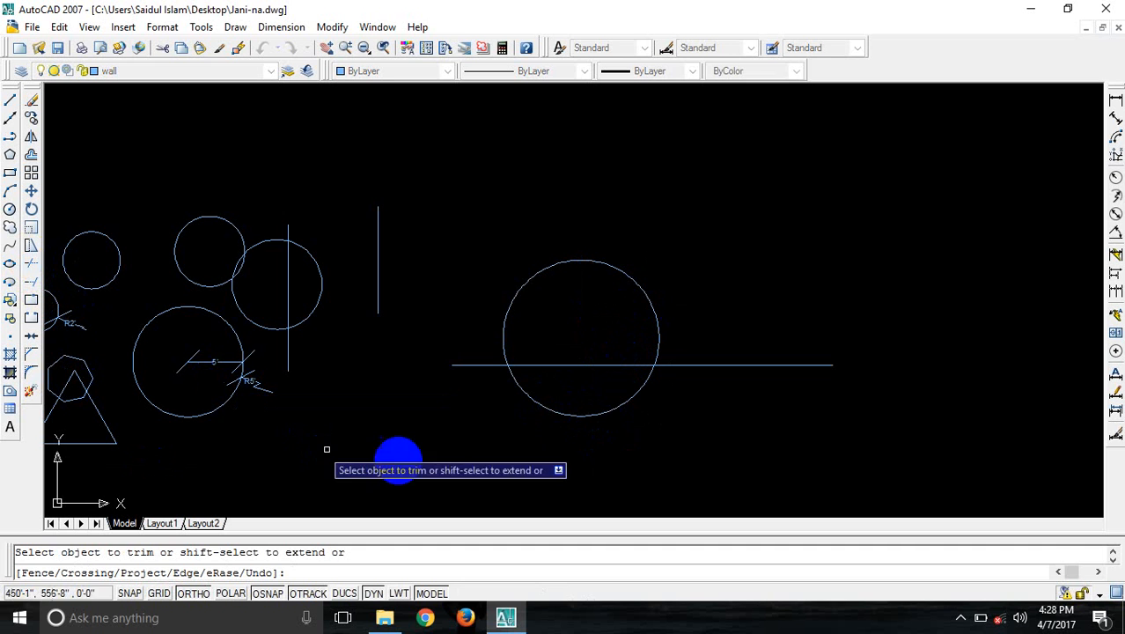
click(517, 441)
click(552, 389)
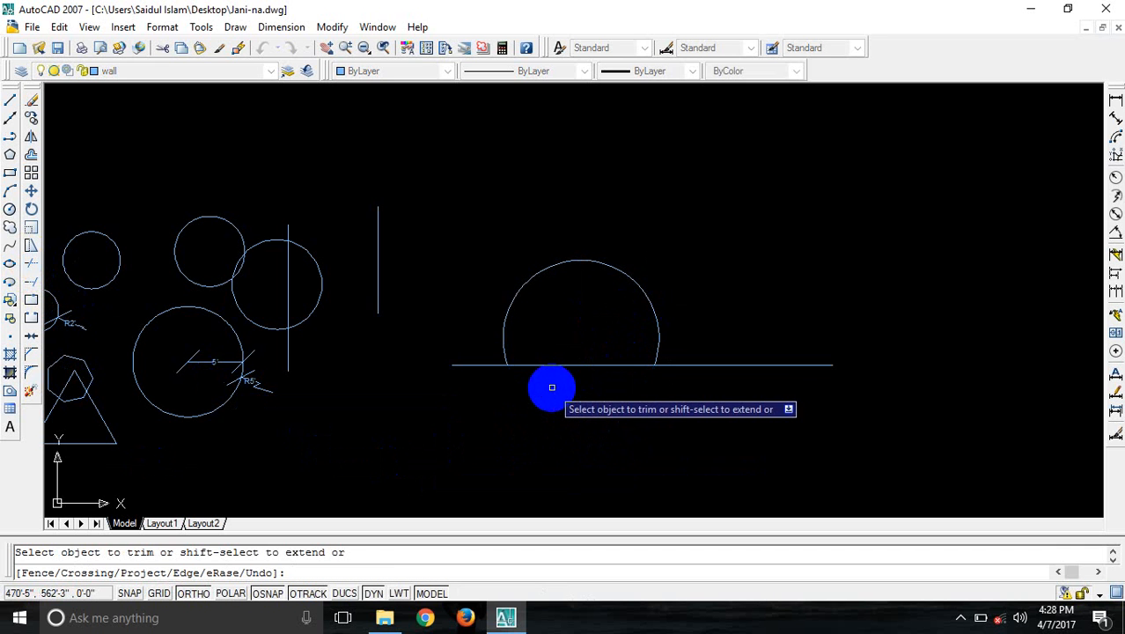
key(Escape)
- Erase the horizontal line beneath the trimmed circle
click(784, 335)
click(759, 412)
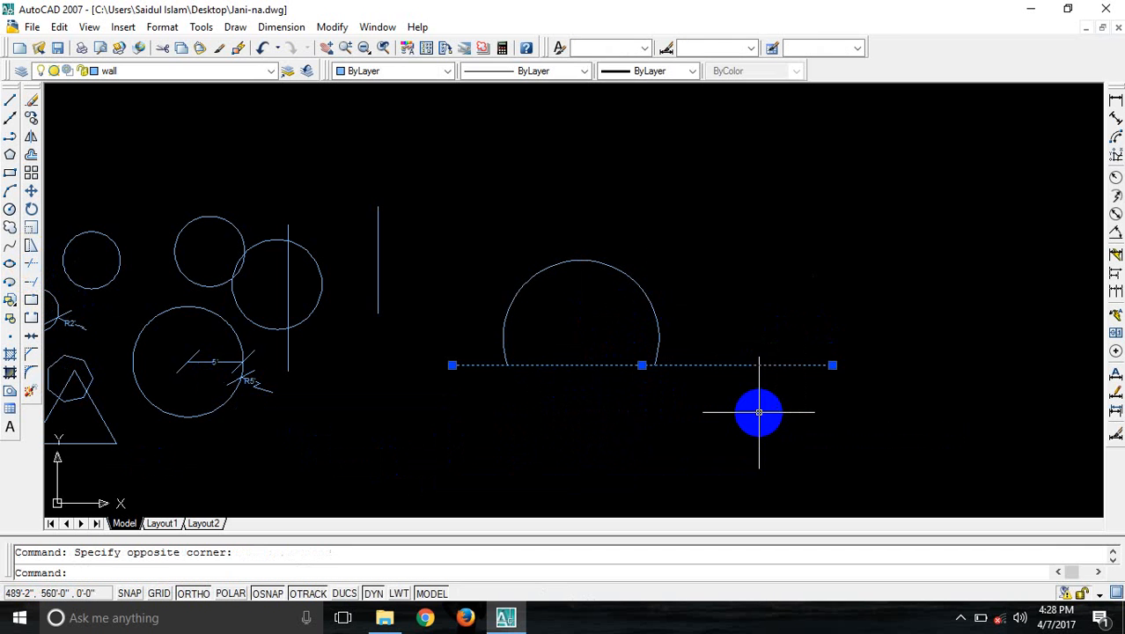
key(Delete)
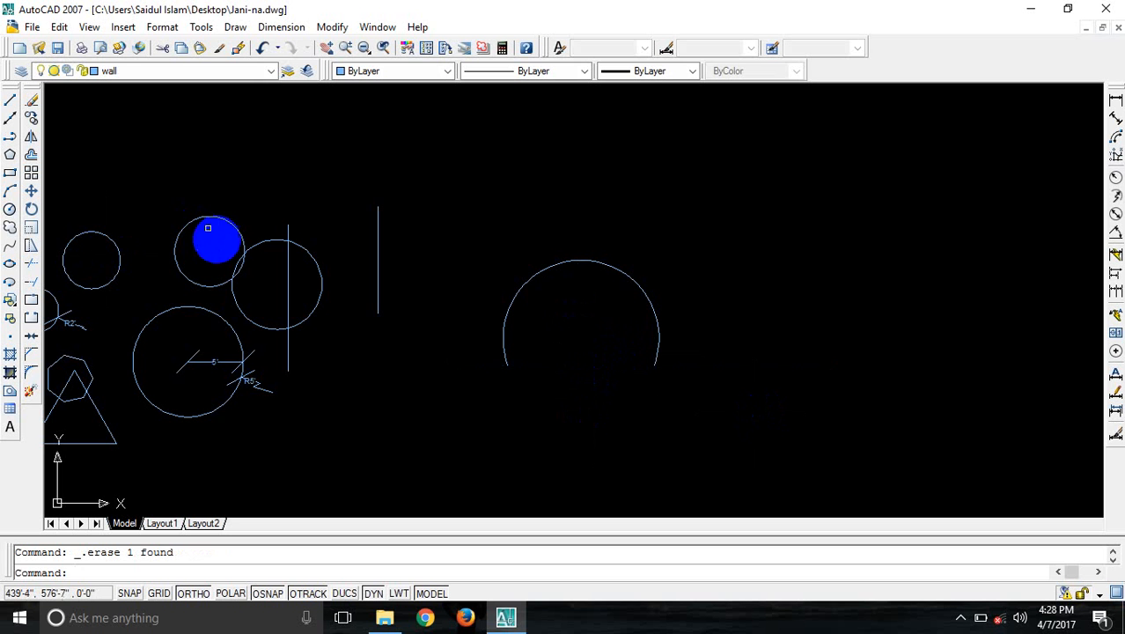
- Draw a short horizontal line in the empty area beside the trimmed circle
middle_drag(525, 280, 168, 243)
text(l)
key(Return)
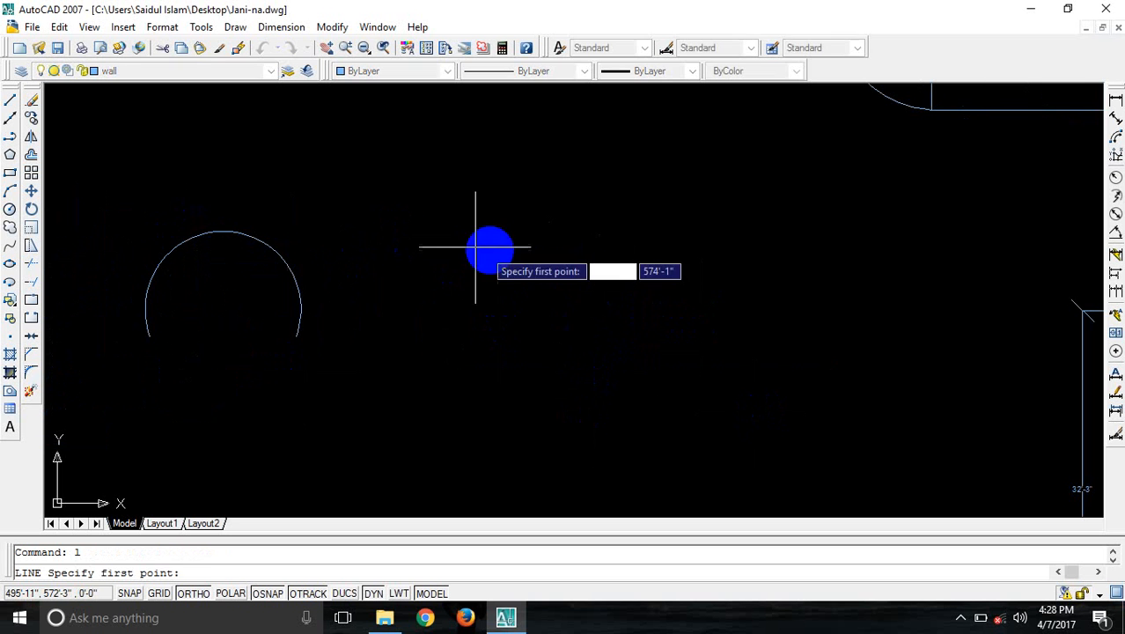
click(490, 250)
click(568, 321)
text(2)
key(Escape)
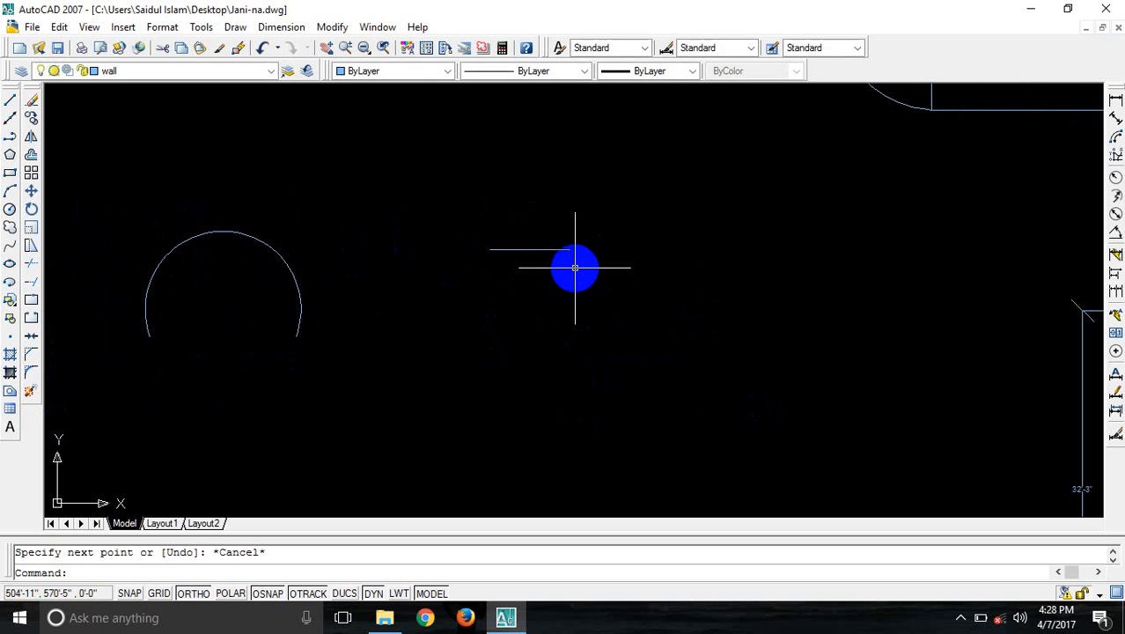
- Draw a circle of about 8'-3" radius centred just above the short line, enclosing it
text(c)
key(Return)
click(543, 231)
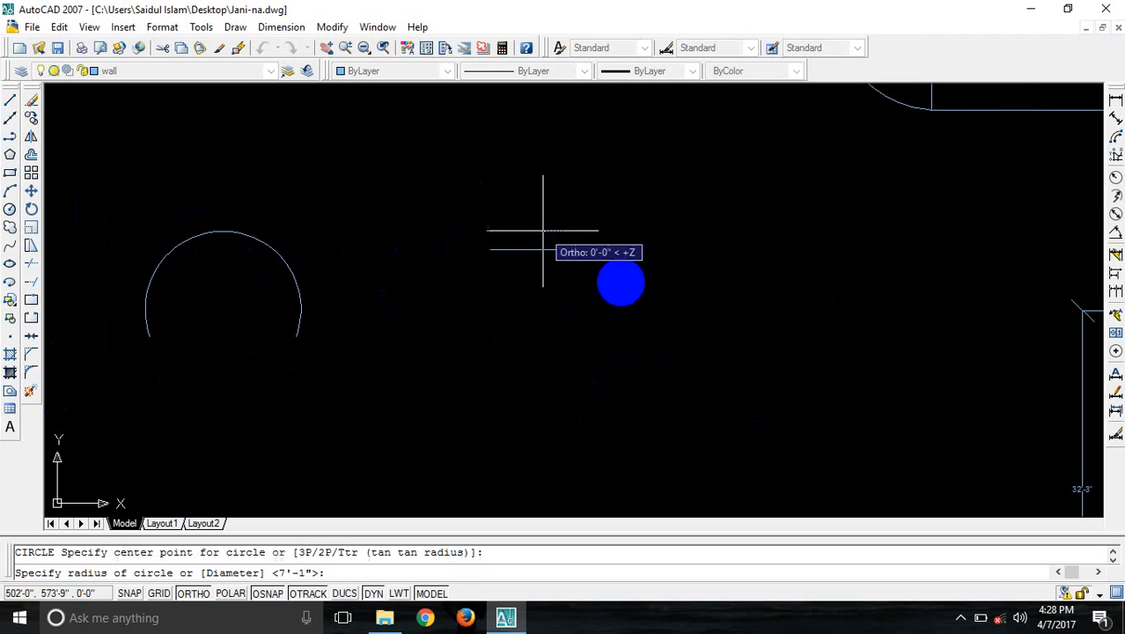
click(635, 296)
- Stretch both ends of the horizontal line outward so it extends past the circle on each side
click(535, 232)
click(516, 273)
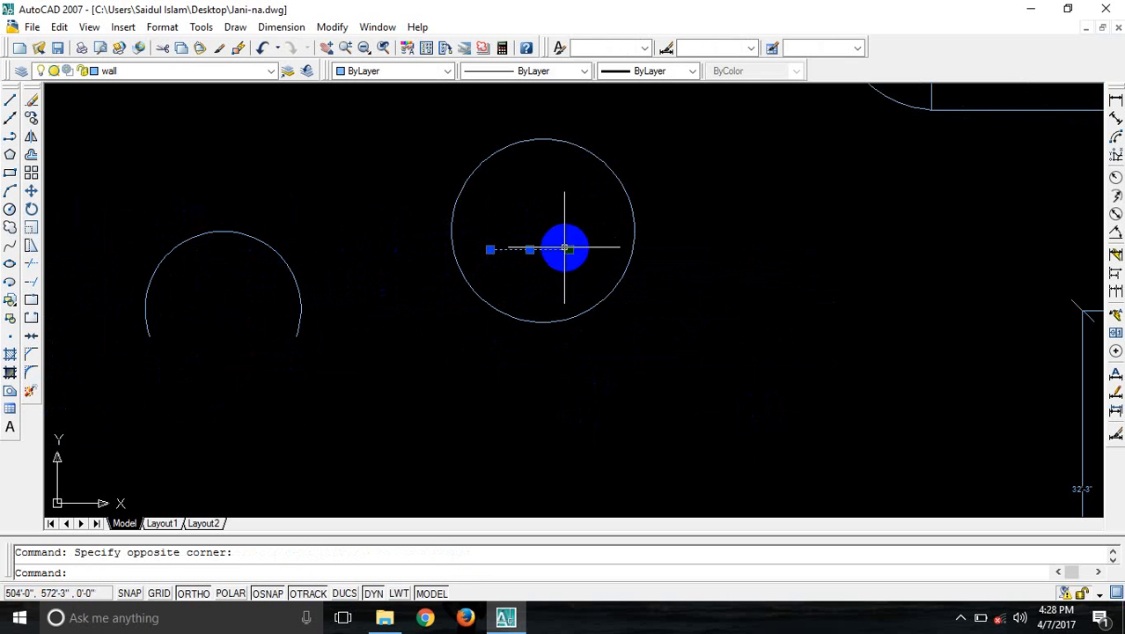
click(569, 249)
click(805, 280)
click(493, 249)
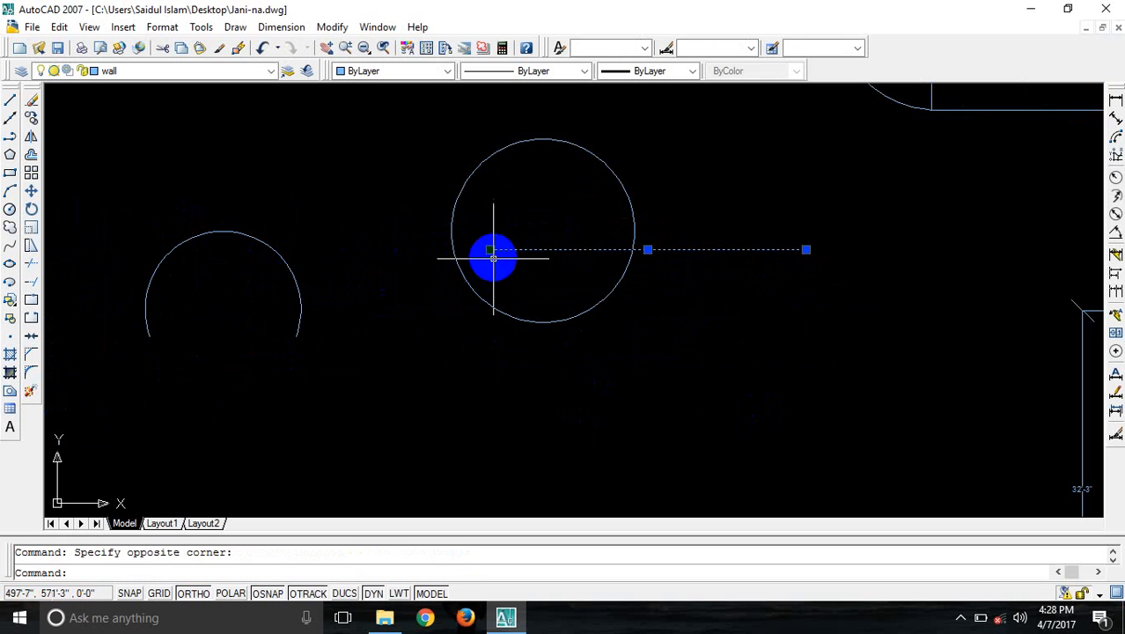
click(489, 250)
click(388, 250)
key(Escape)
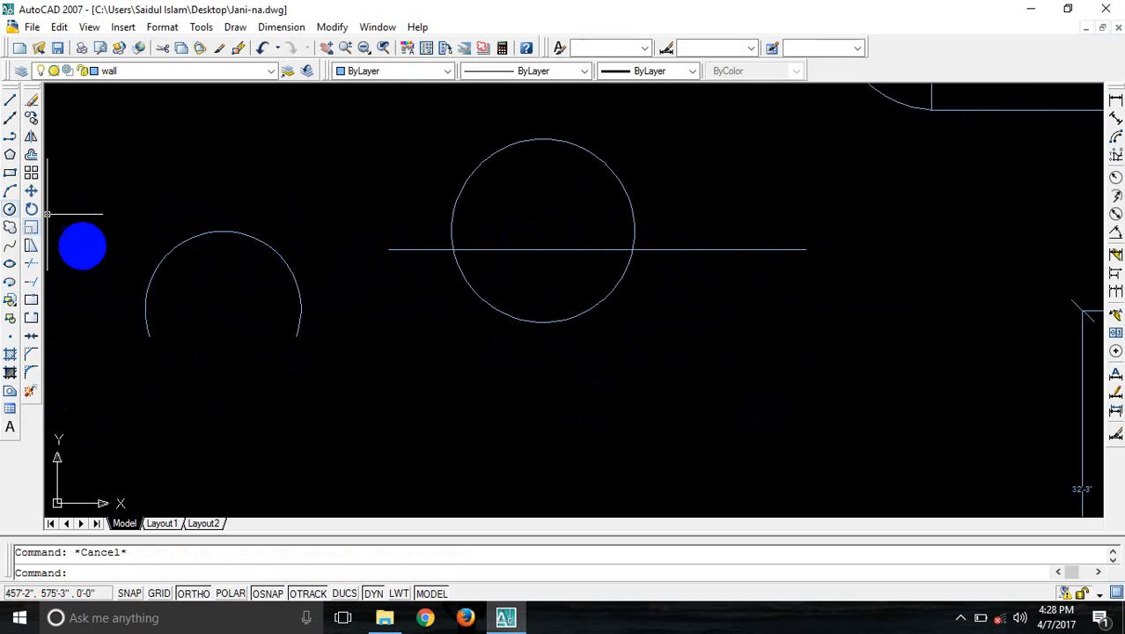
- Trim off both line overhangs and the part of the circle below the line, using all objects as cutting edges
click(31, 263)
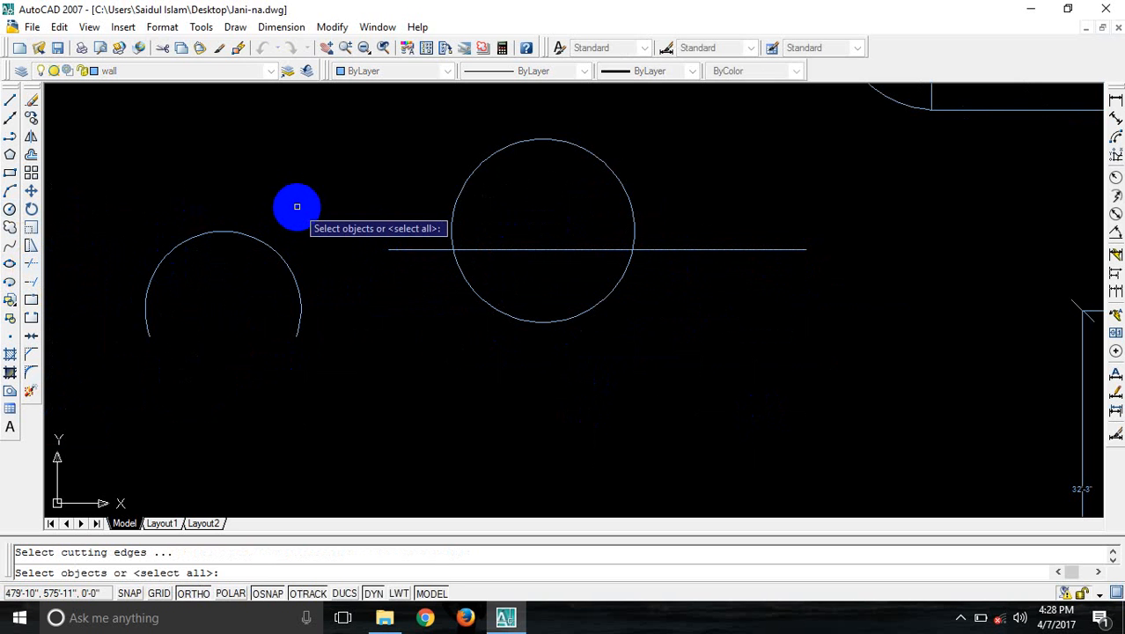
key(Return)
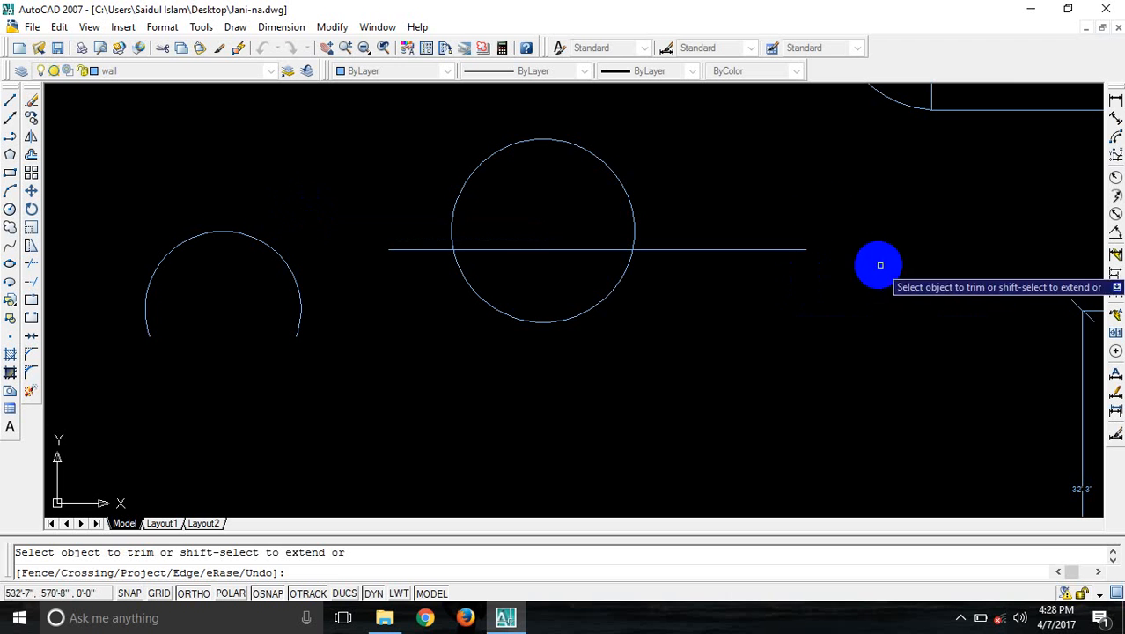
click(785, 204)
click(712, 293)
click(656, 289)
click(402, 313)
click(432, 215)
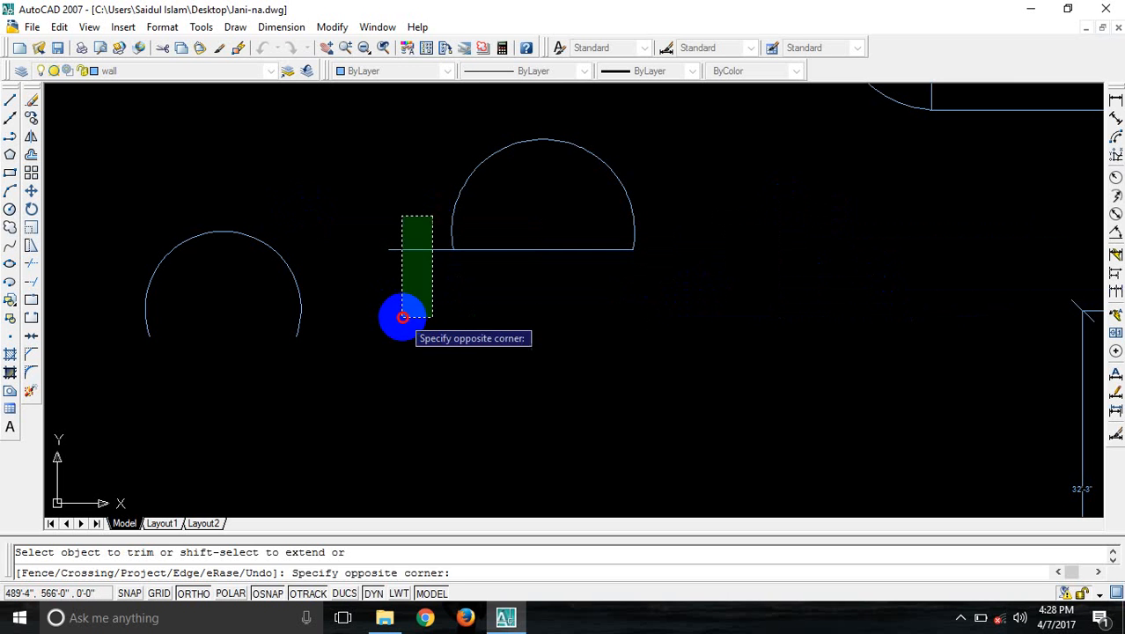
click(402, 316)
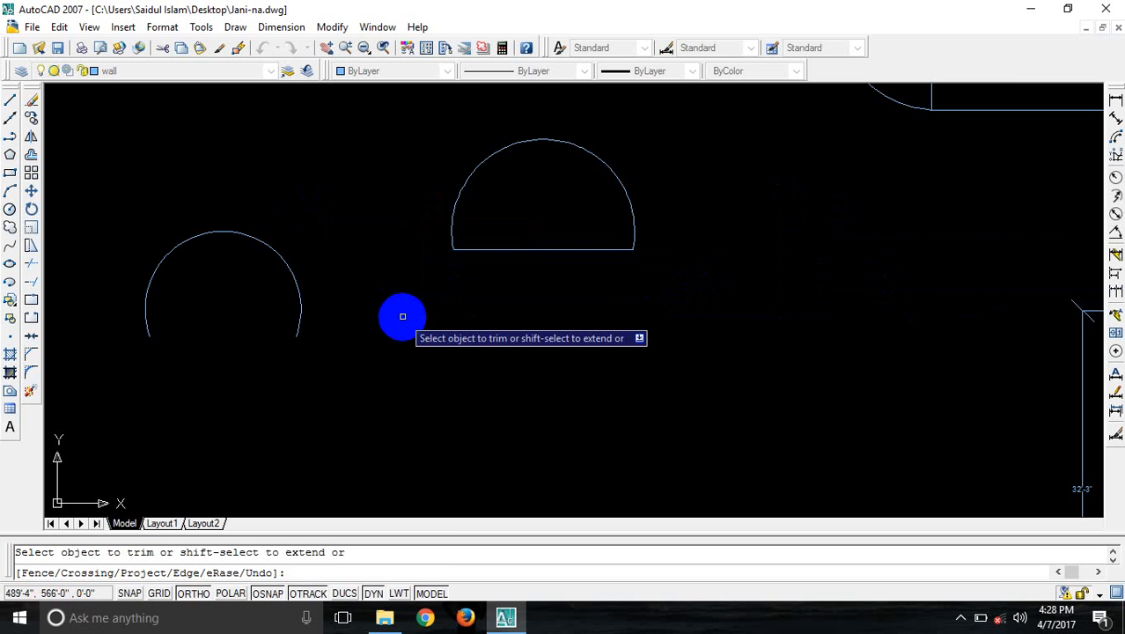
key(Escape)
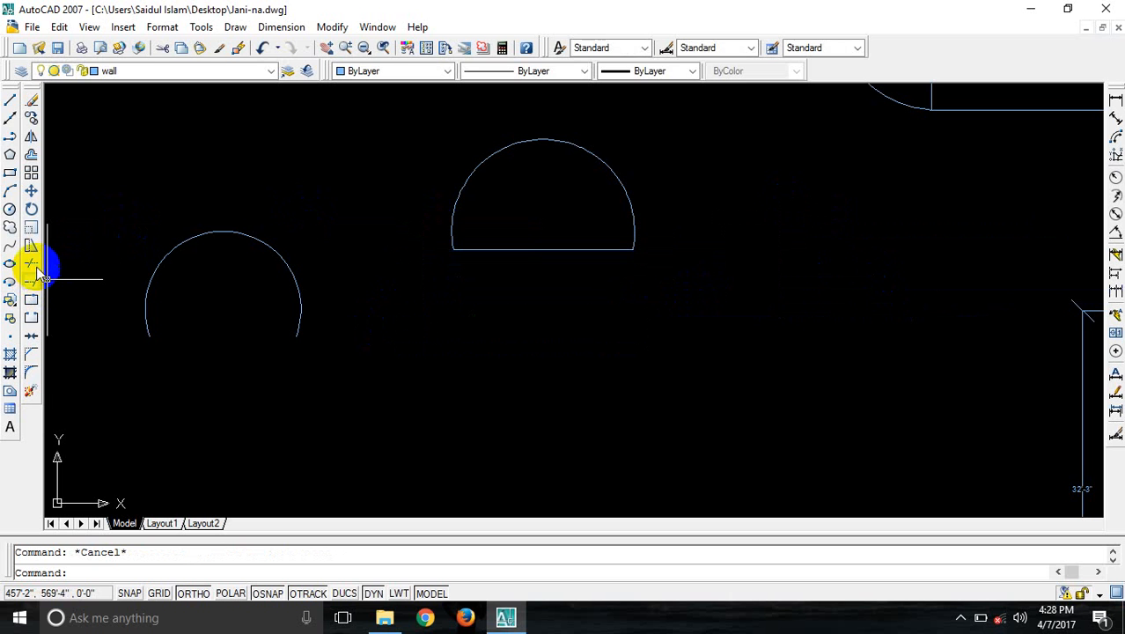
- Draw a larger circle in the empty space below the half-circle shape
click(10, 208)
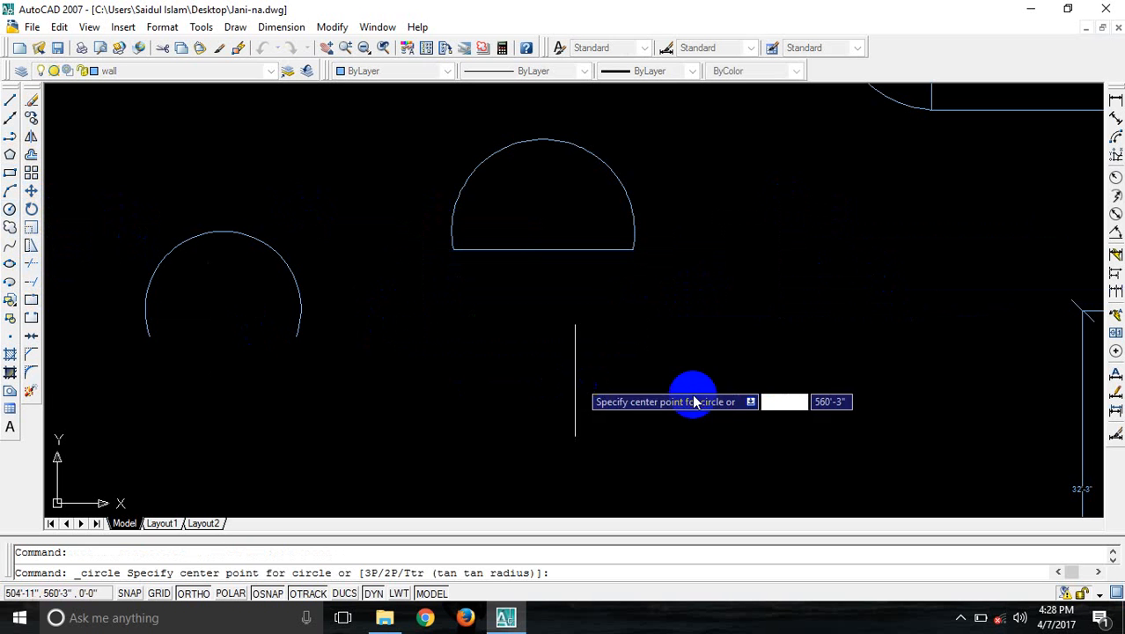
click(724, 389)
click(827, 440)
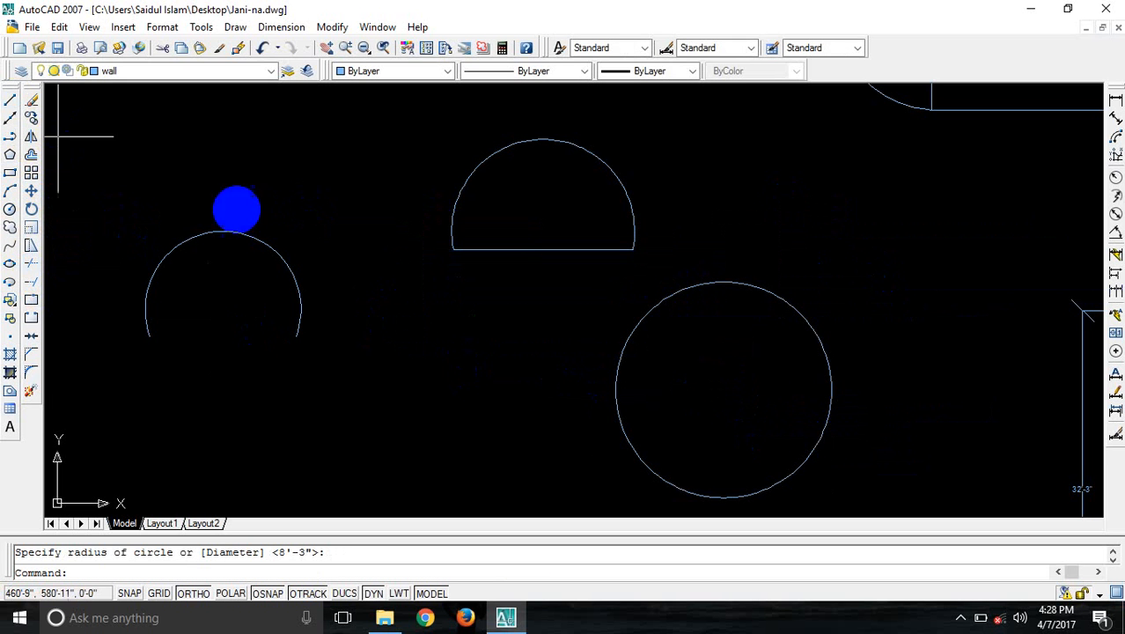
- Draw a horizontal line through the centre of the larger circle, extending well past it on both sides
click(10, 99)
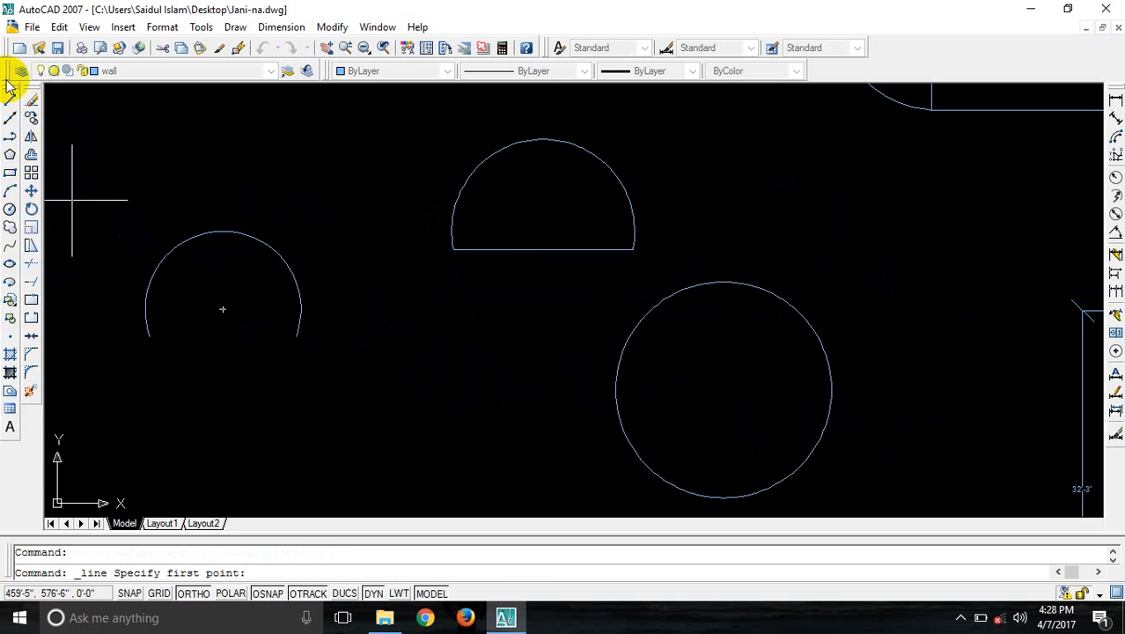
click(459, 388)
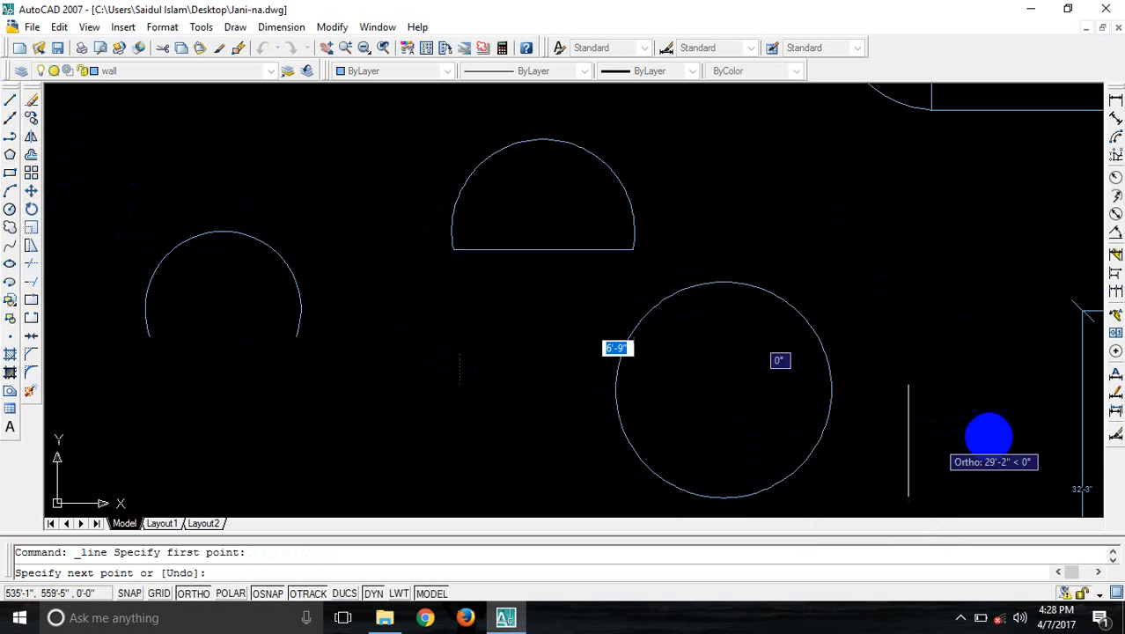
click(995, 433)
key(Escape)
middle_drag(862, 352, 603, 264)
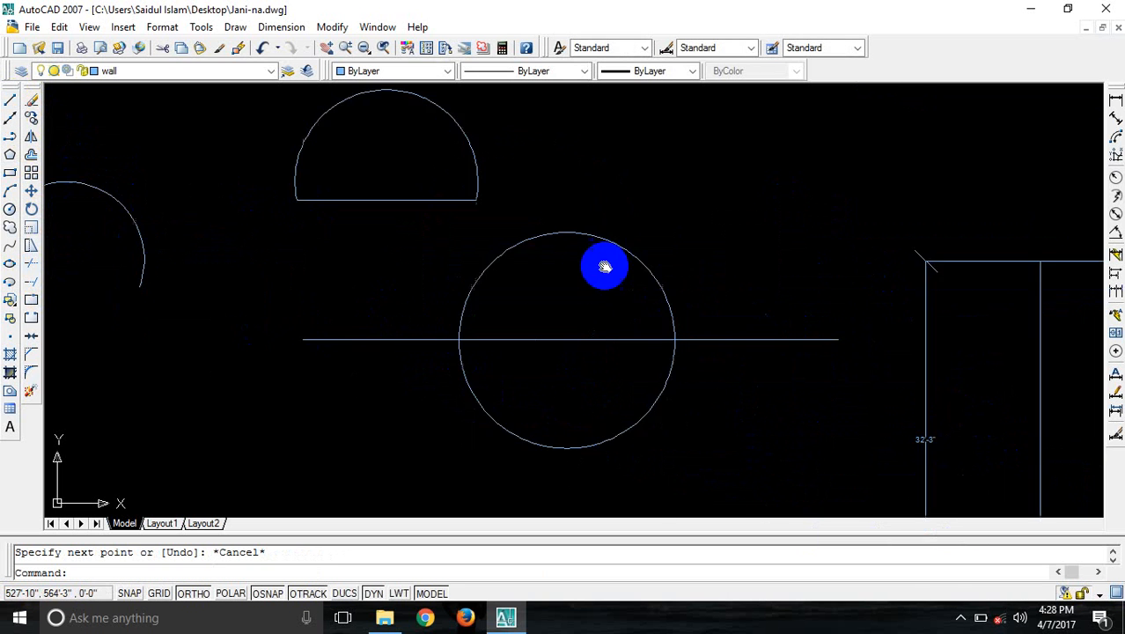
- Trim the line's right overhang, the lower half of the circle and the line segment inside it, using all objects as cutting edges
click(32, 268)
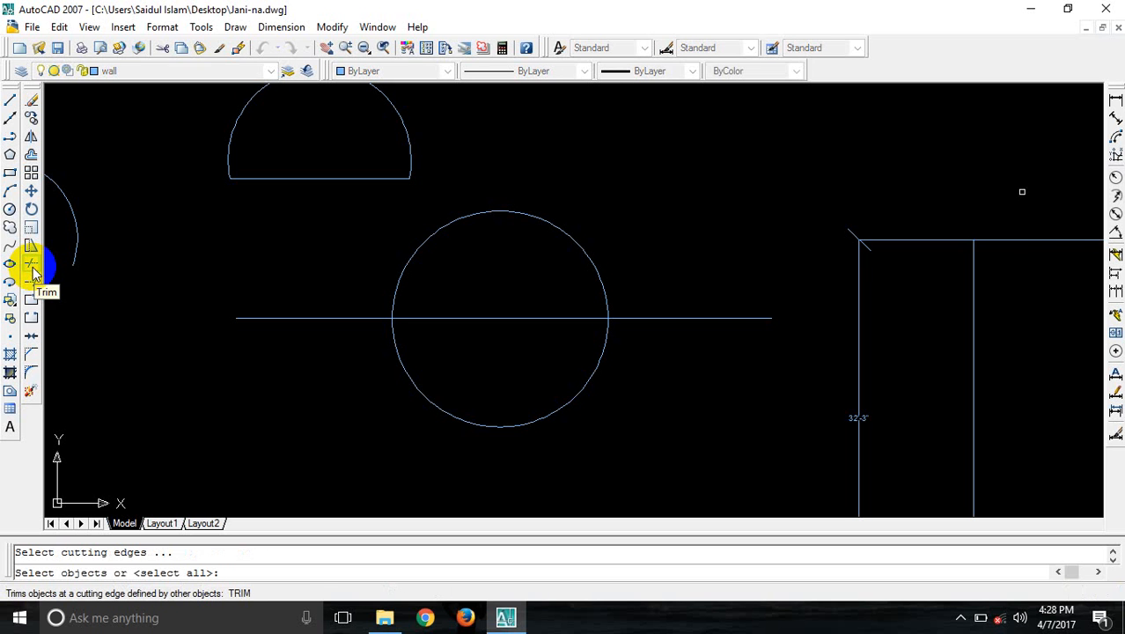
key(Return)
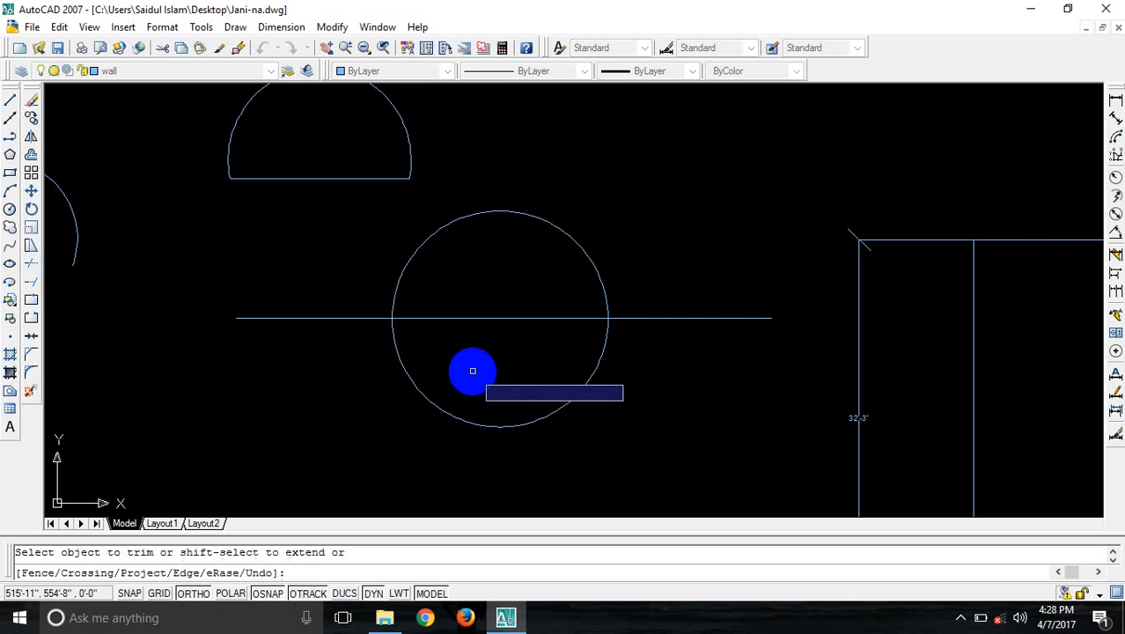
click(718, 283)
click(674, 397)
click(610, 382)
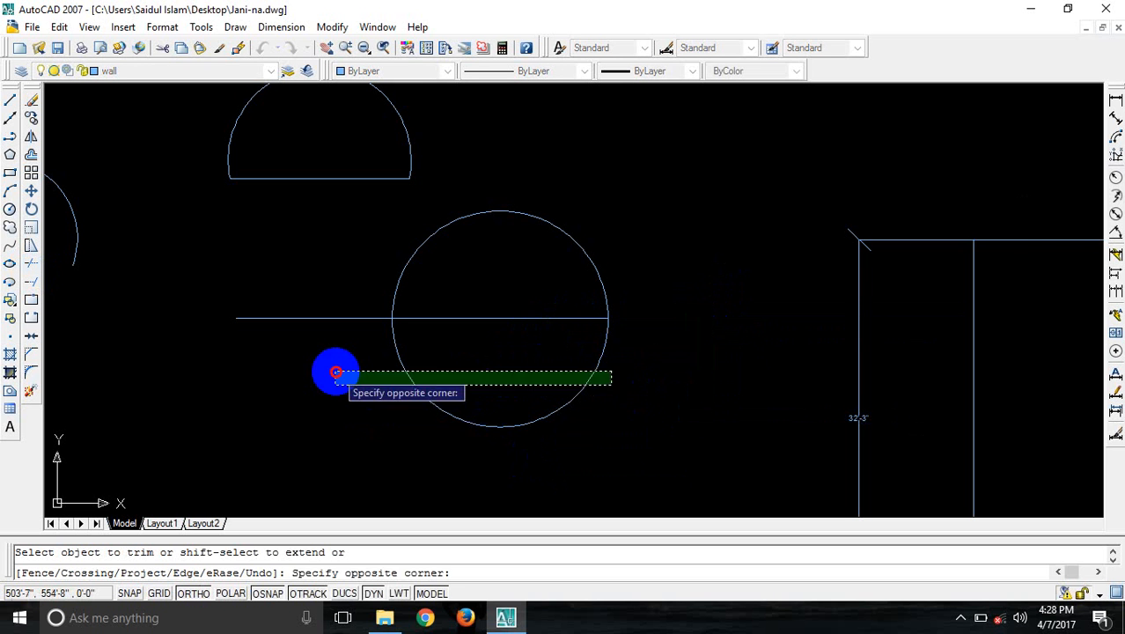
click(336, 371)
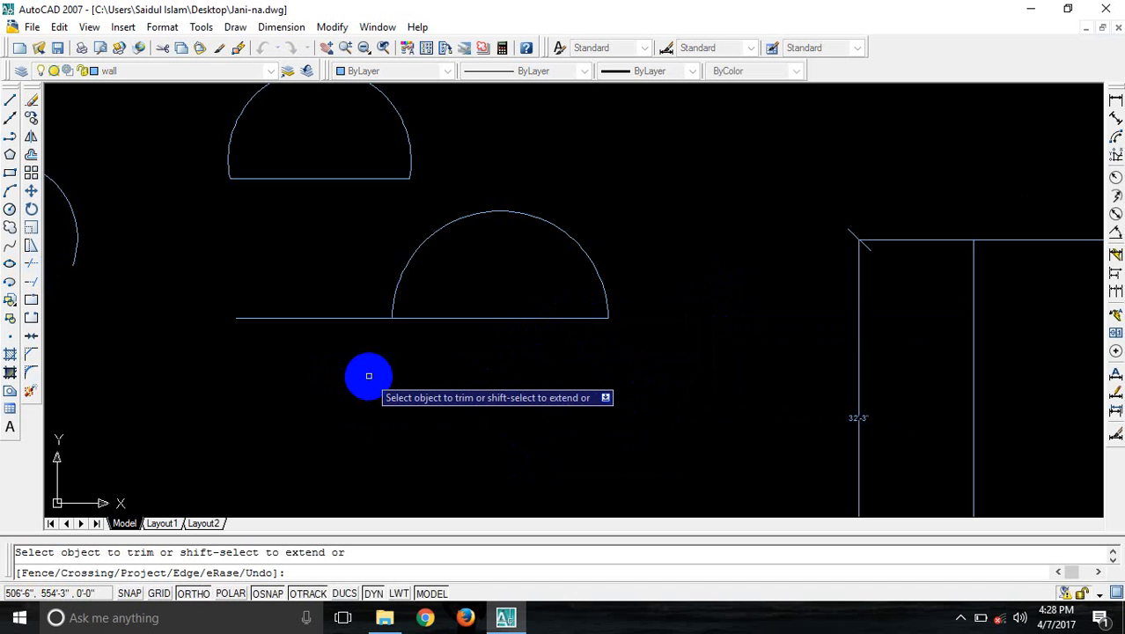
click(593, 299)
click(538, 369)
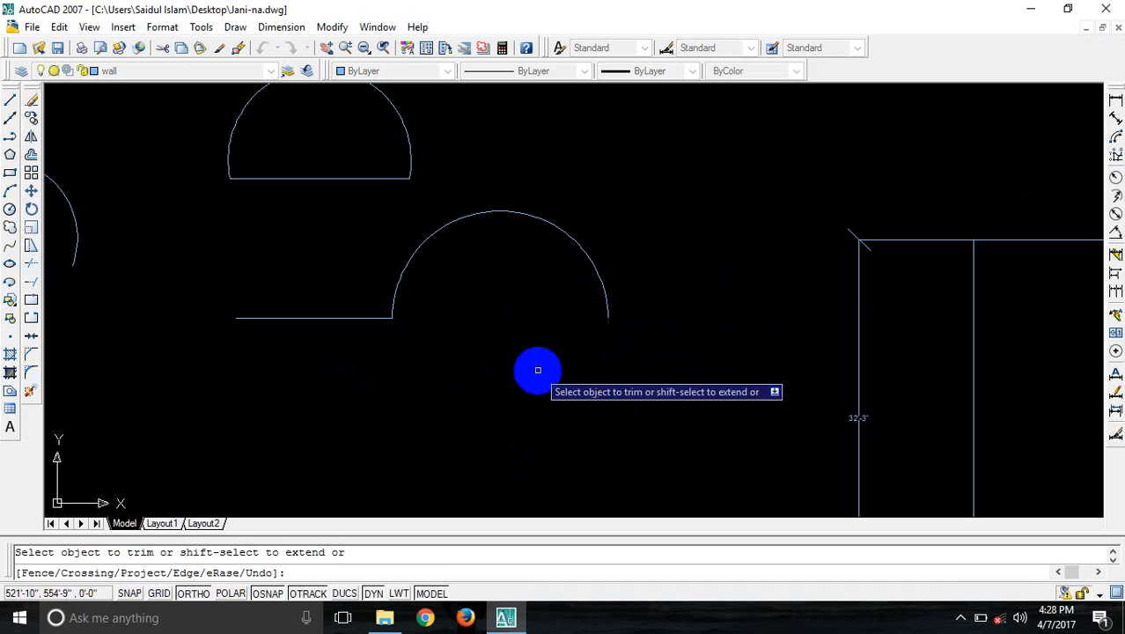
key(Escape)
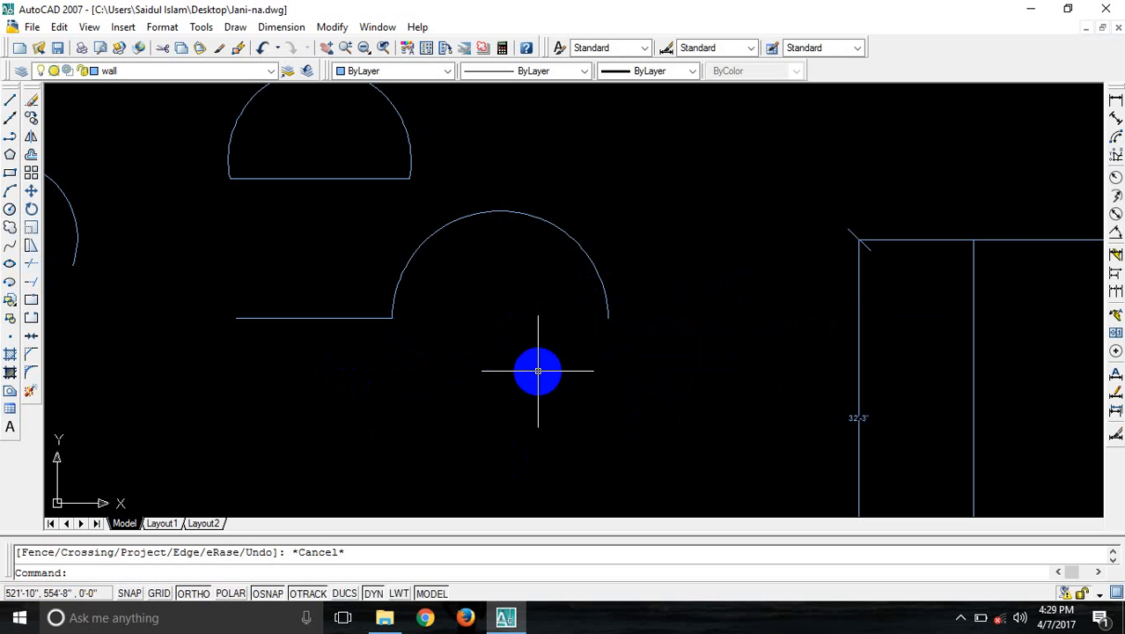
text(tr)
key(Return)
key(Return)
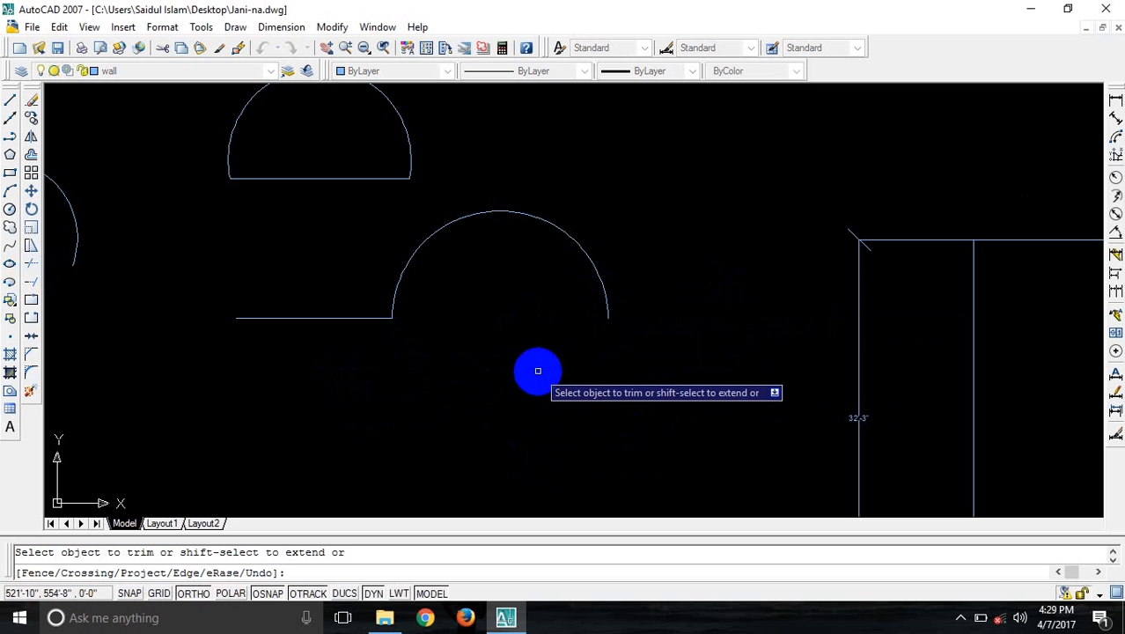
key(Escape)
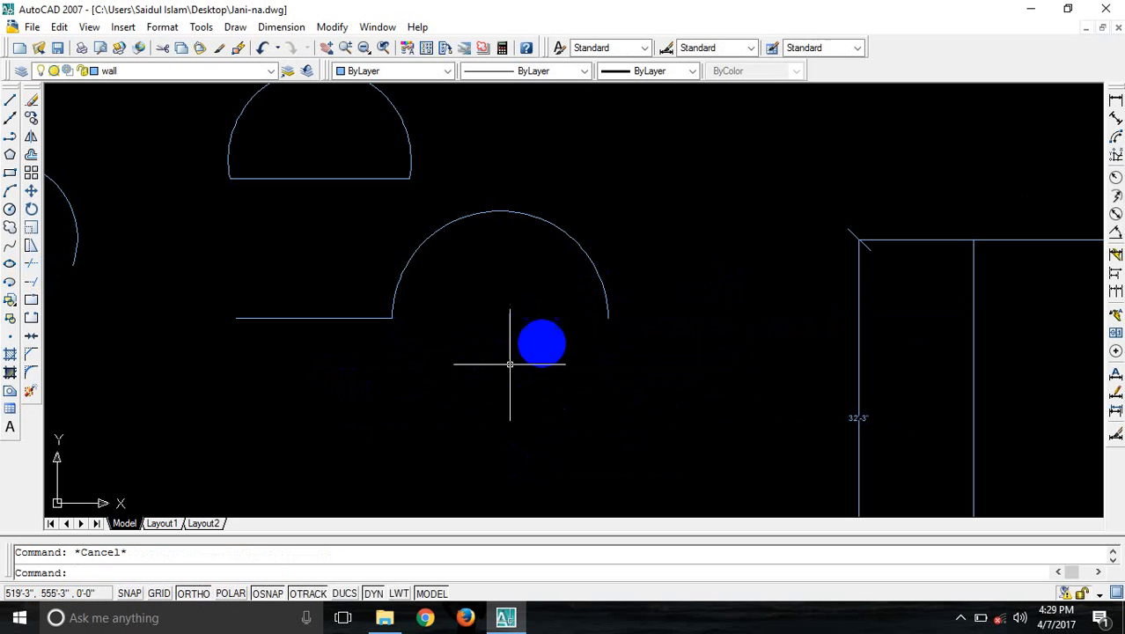
click(428, 384)
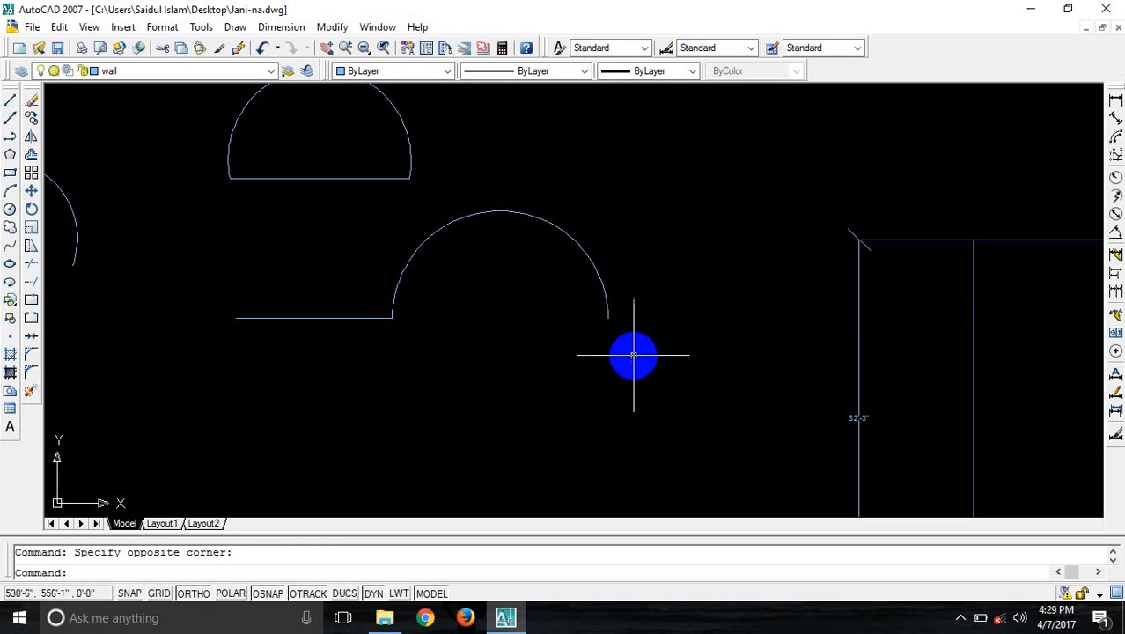
- Erase the open trimmed circle and the standalone vertical line beside it
mouse_move(405, 341)
middle_down()
mouse_move(701, 382)
mouse_move(786, 339)
mouse_move(886, 320)
middle_up()
scroll(701, 383, up, 1)
scroll(701, 382, down, 3)
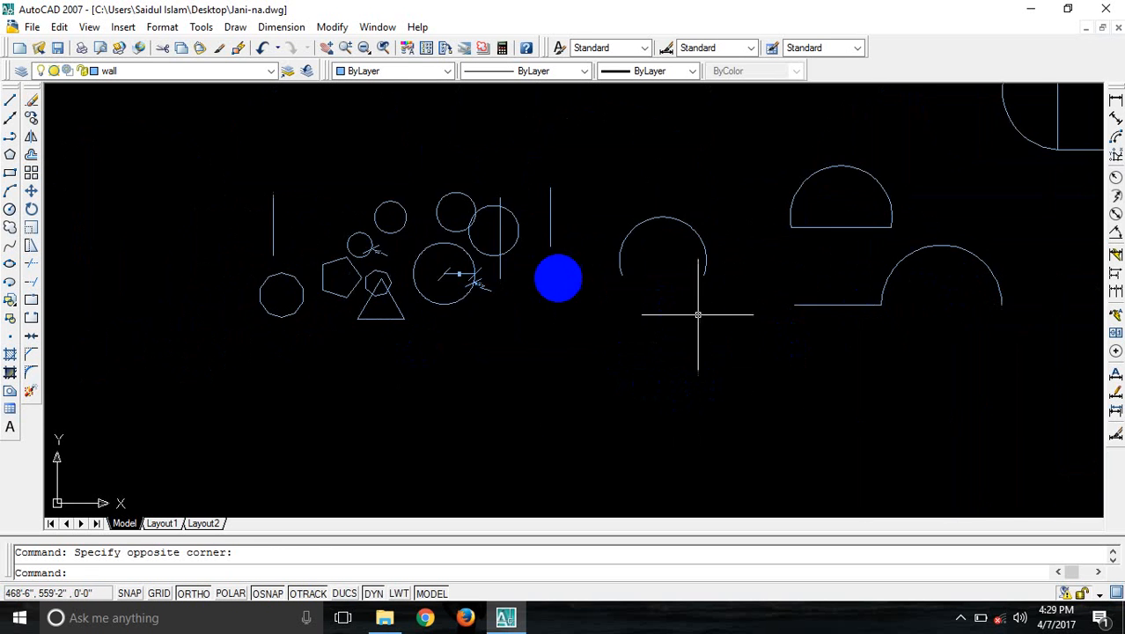
middle_drag(555, 262, 439, 291)
scroll(466, 282, up, 2)
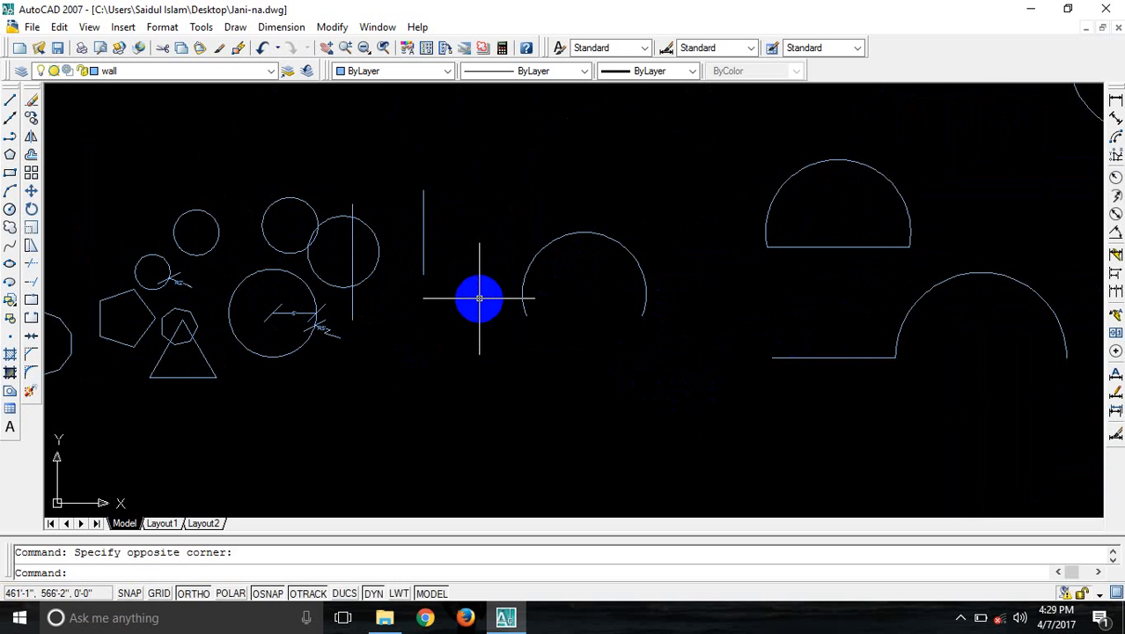
click(592, 236)
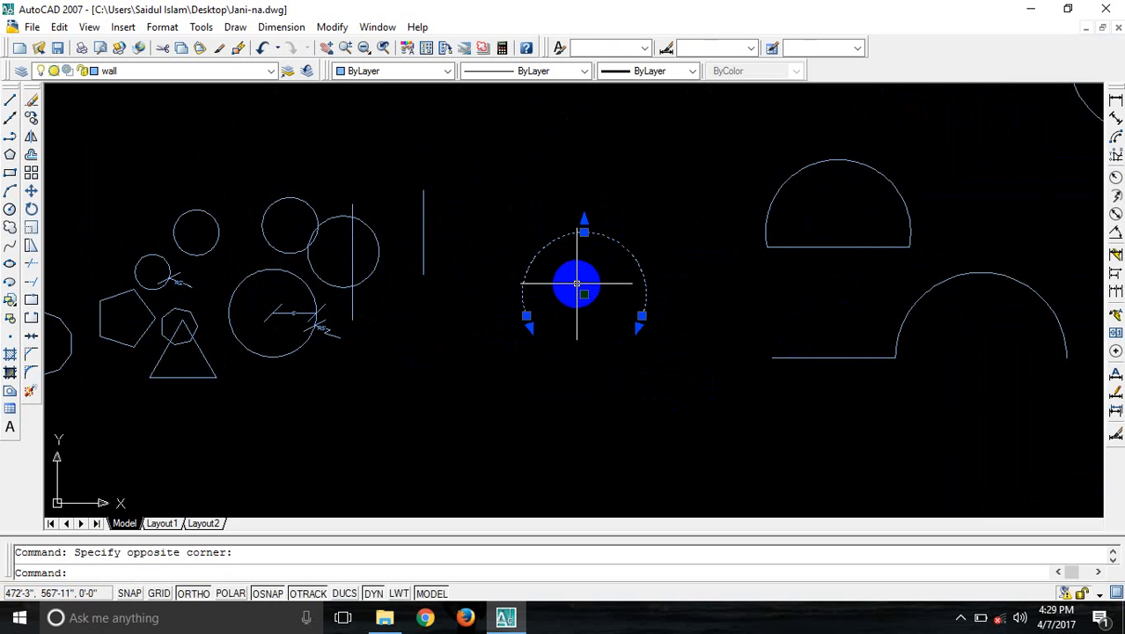
key(Delete)
click(457, 236)
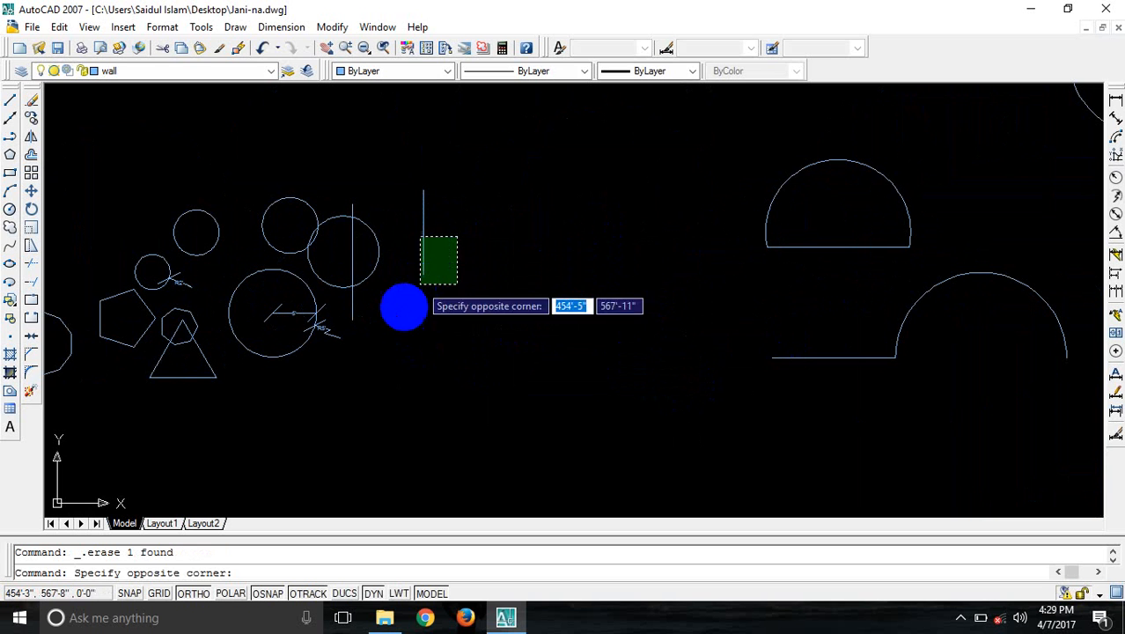
click(405, 307)
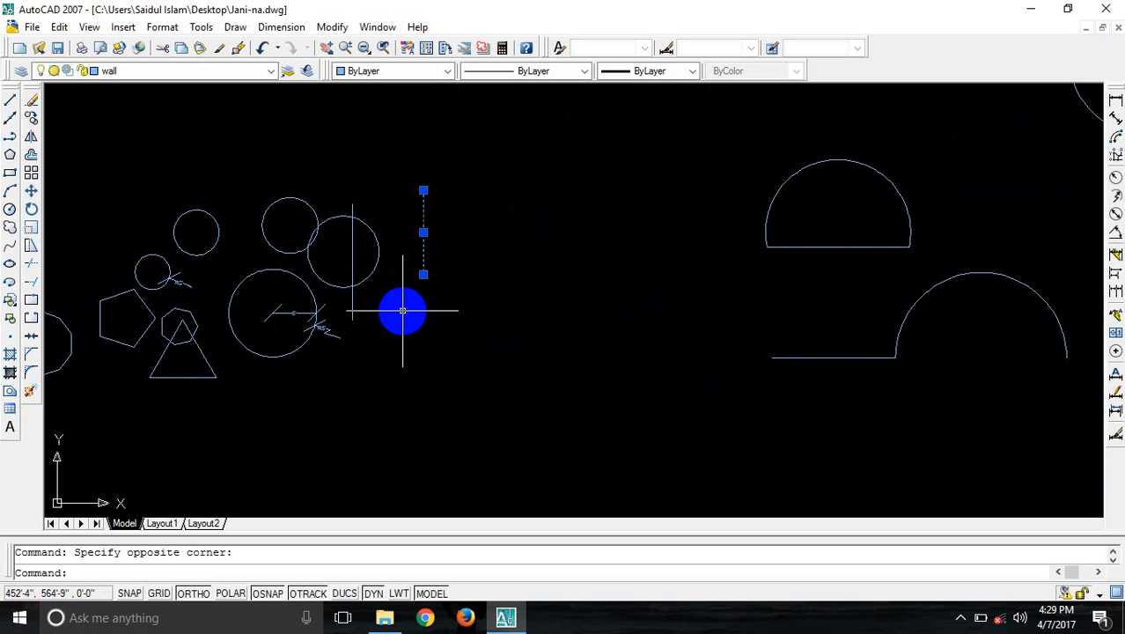
click(31, 104)
- Erase the closed half-circle with its base line, and the open half-circle with its remaining horizontal line
click(881, 245)
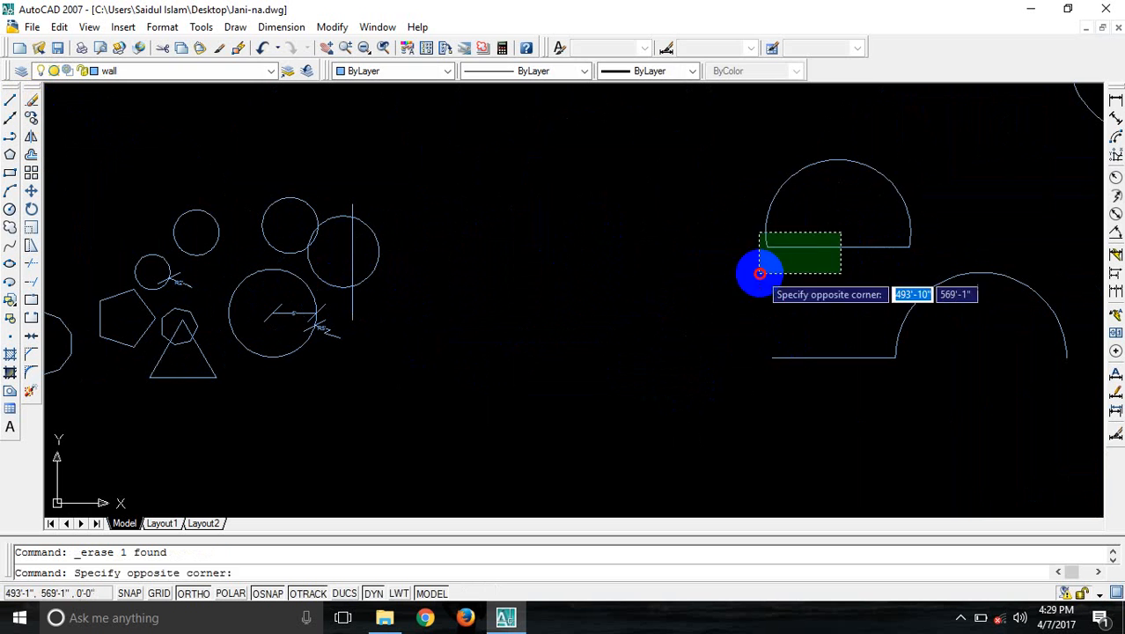
click(760, 268)
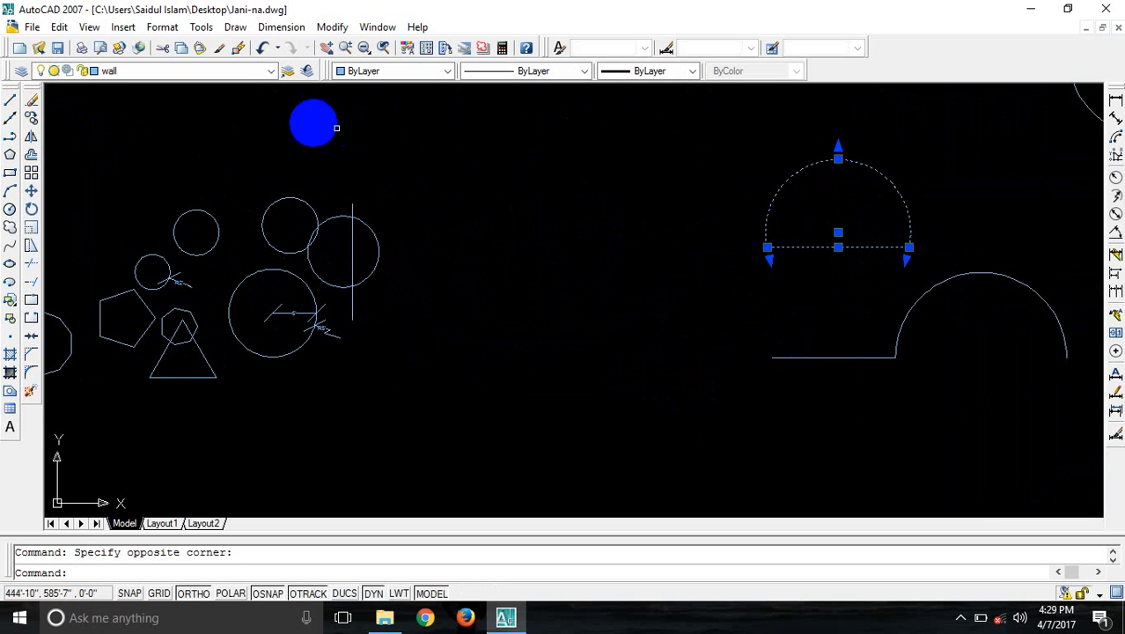
click(31, 104)
click(945, 340)
click(794, 364)
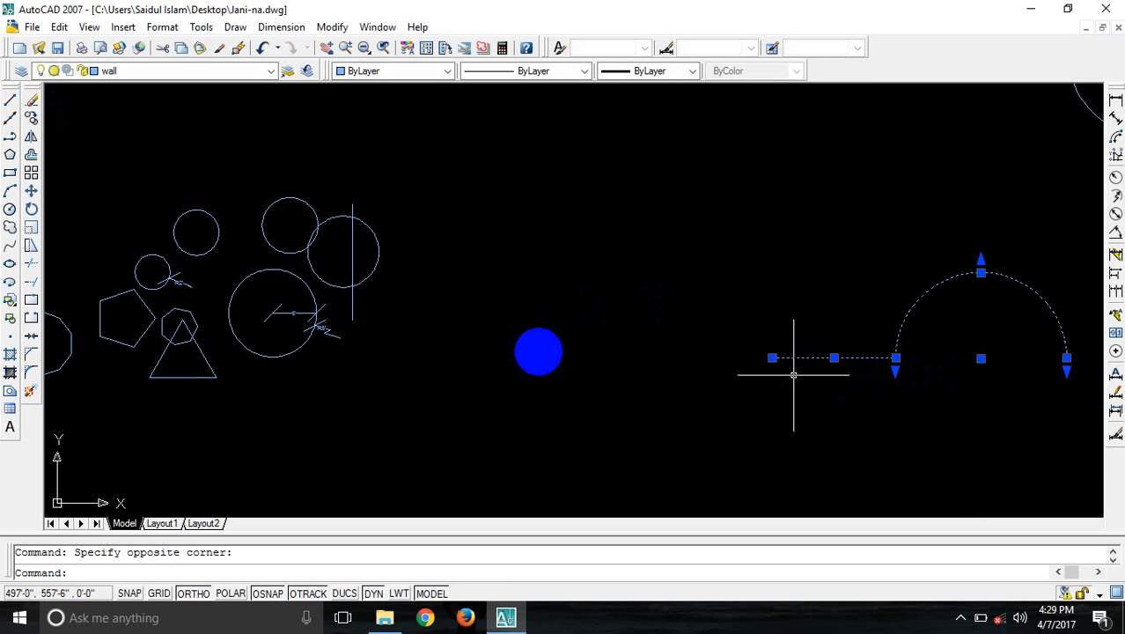
click(31, 104)
- Erase the circle crossed by the vertical line together with that line, and the large dimensioned circle with its dimensions
click(451, 200)
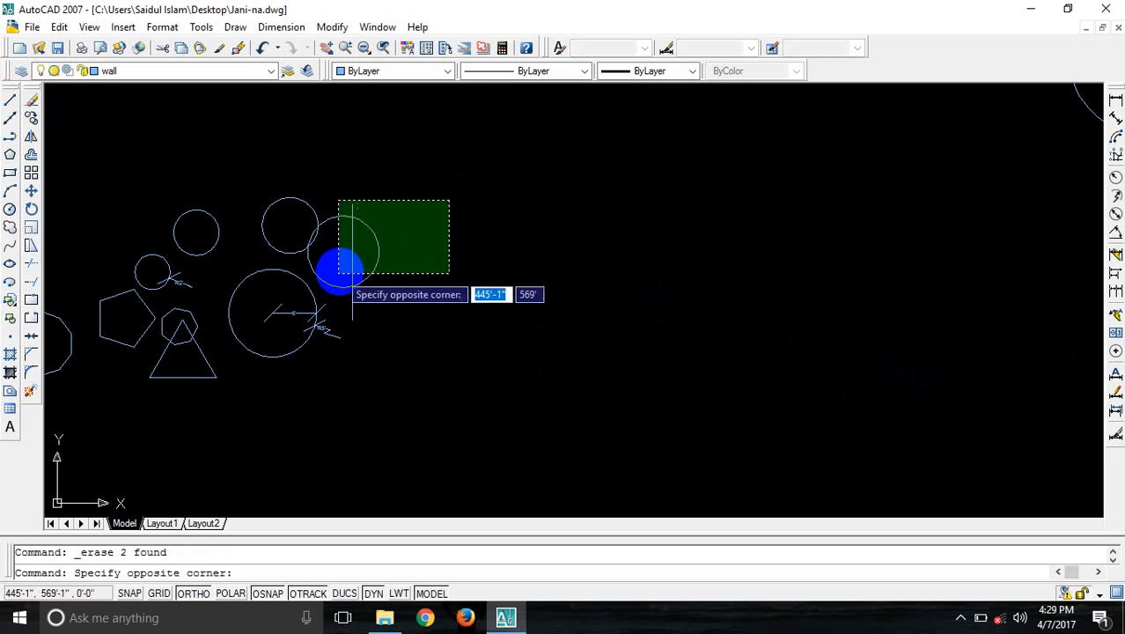
click(341, 271)
key(Delete)
click(337, 267)
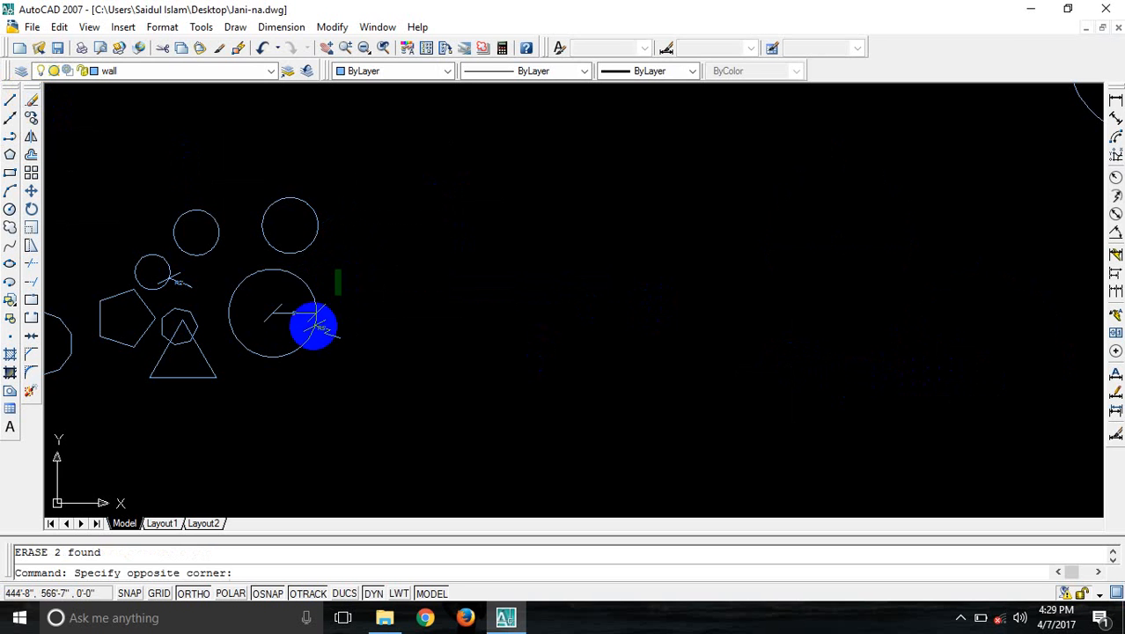
click(295, 350)
key(Delete)
- Erase the two undimensioned circles above the group of polygons
click(322, 216)
click(264, 276)
key(Delete)
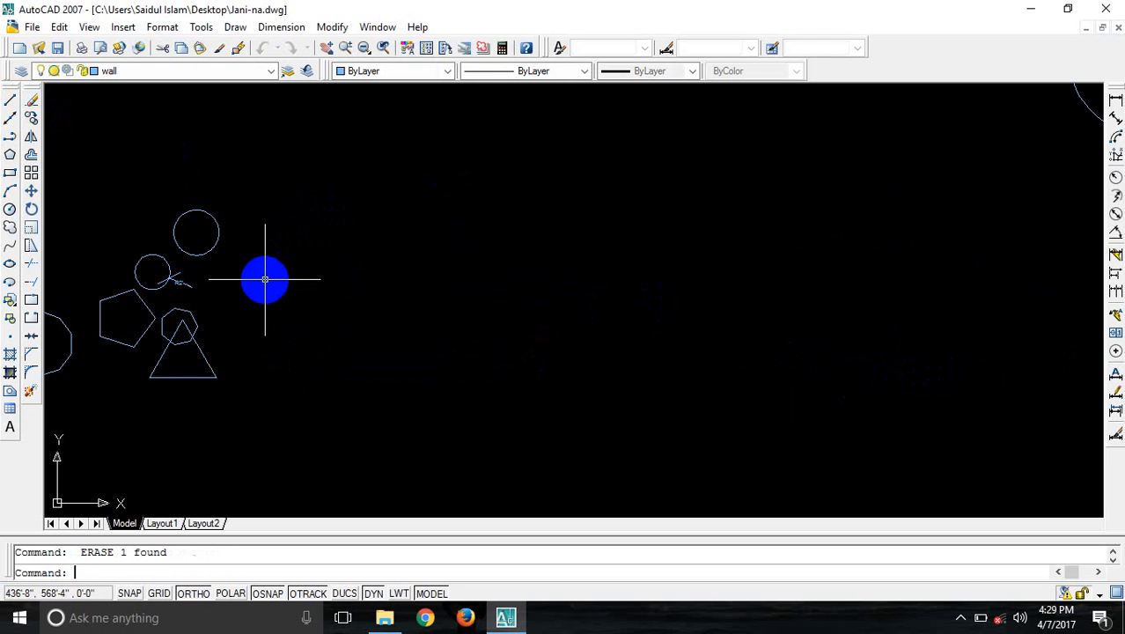
click(191, 206)
click(174, 264)
key(Delete)
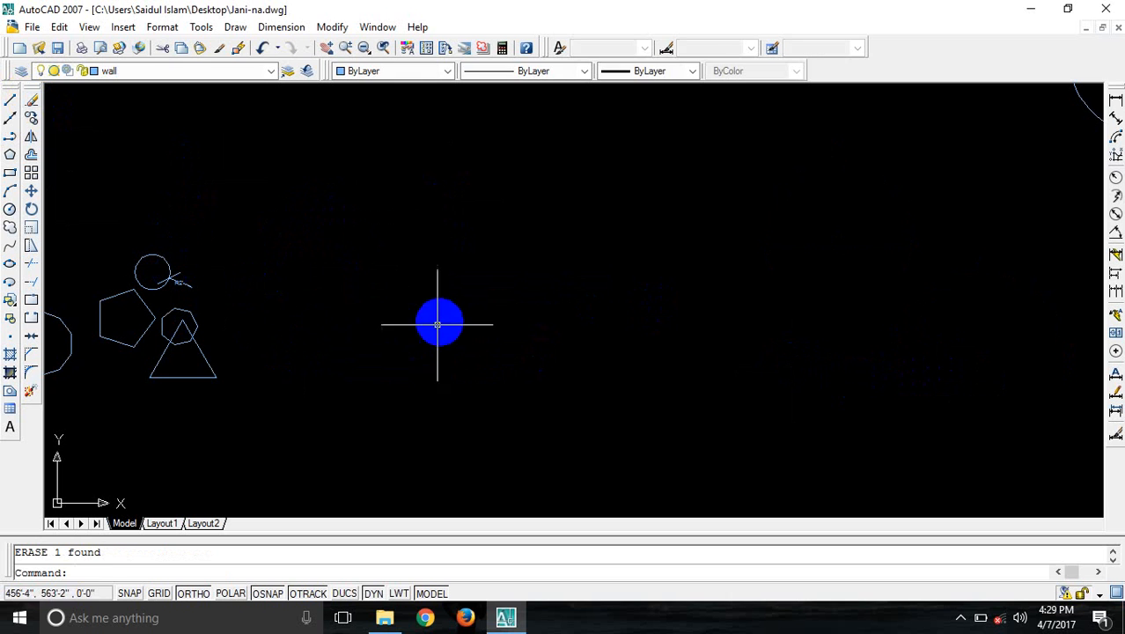
- Erase the triangle and the small seven-sided polygon overlapping its apex
click(441, 319)
click(210, 395)
key(Delete)
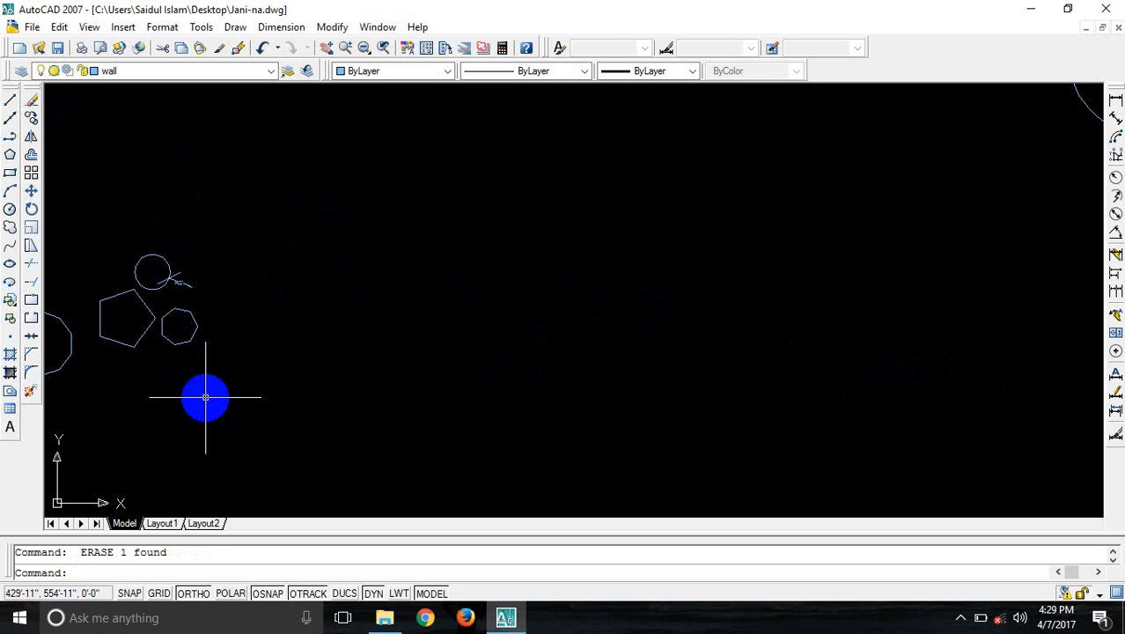
click(265, 319)
click(194, 367)
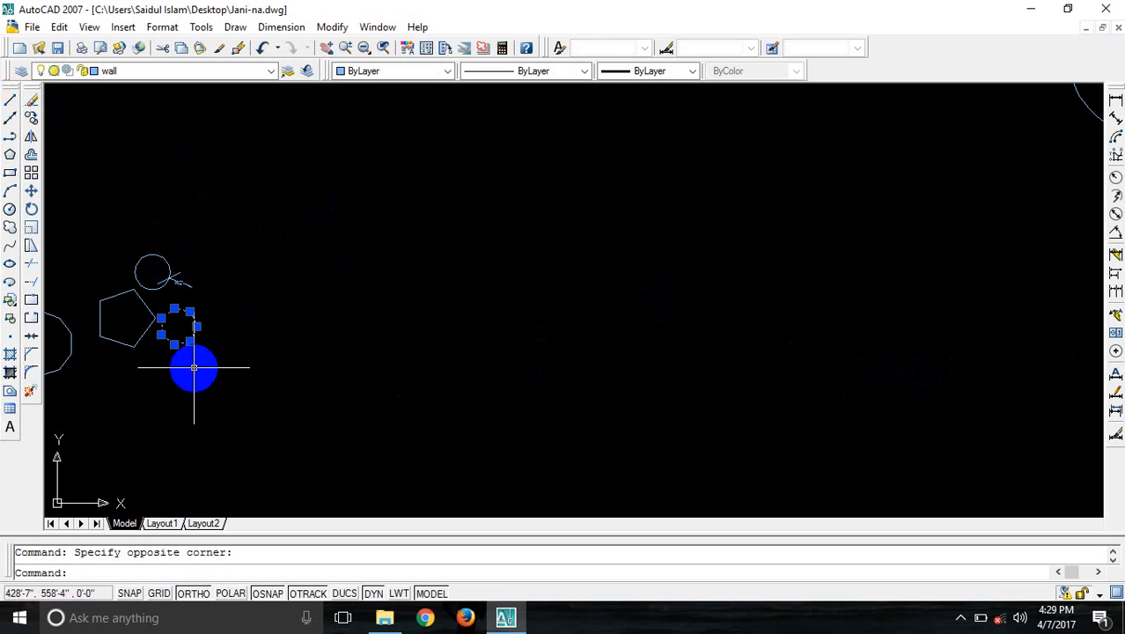
key(Delete)
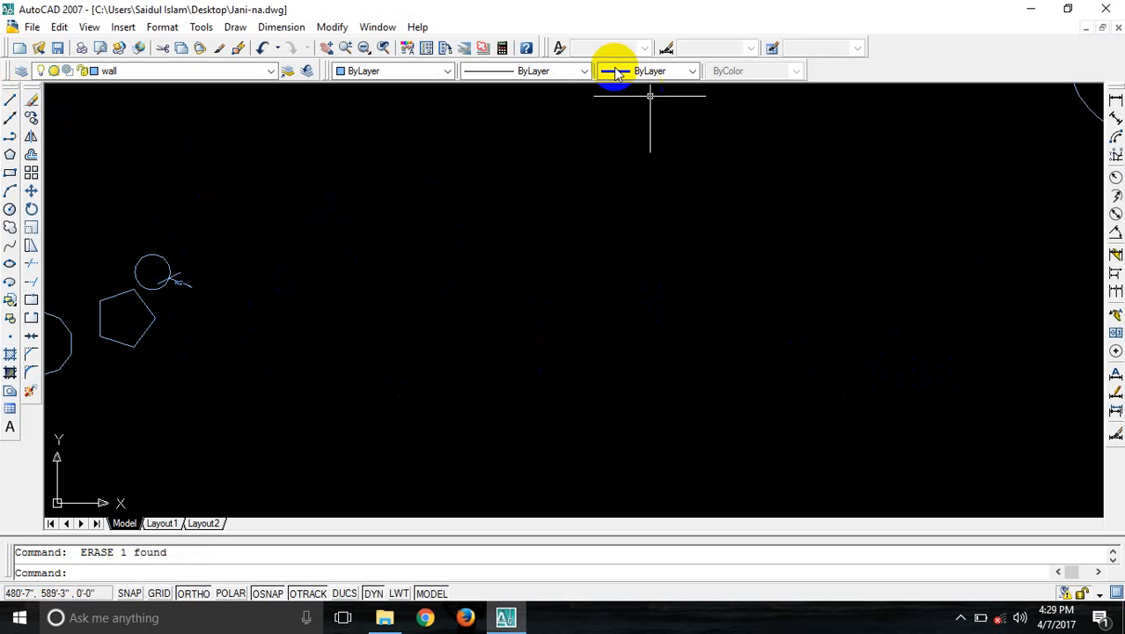
- Erase the ten-sided polygon and the standalone vertical line above it
middle_drag(446, 147, 610, 177)
click(207, 378)
click(115, 445)
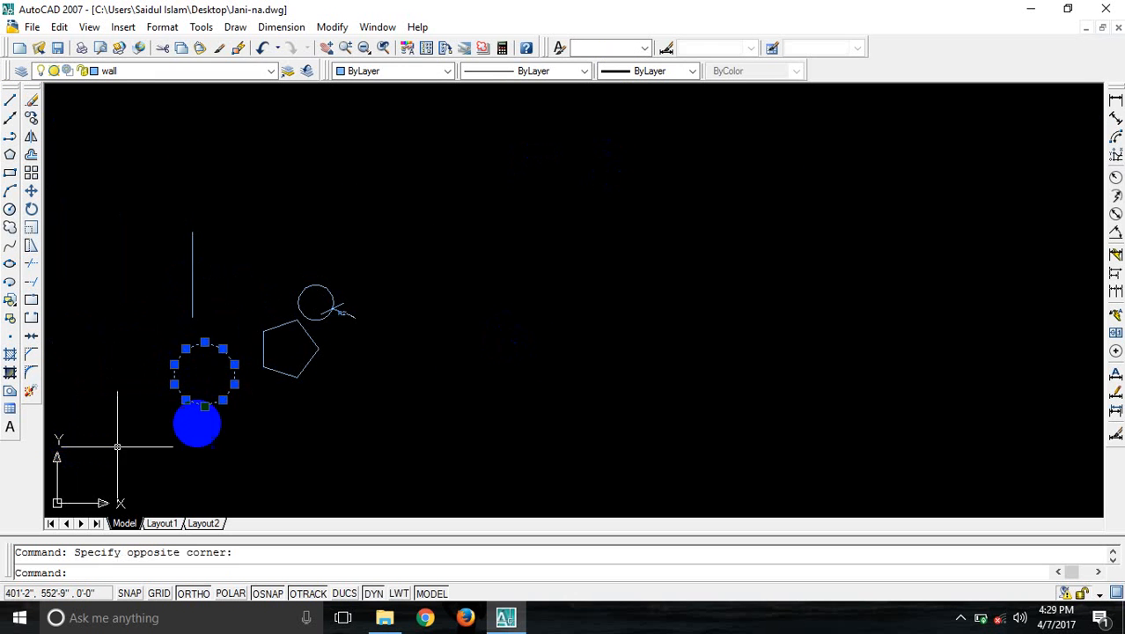
key(Delete)
click(212, 303)
click(180, 339)
key(Delete)
- Undo the series of erasures to bring back the circles, polygons, lines and trimmed half-circles
click(266, 353)
click(234, 408)
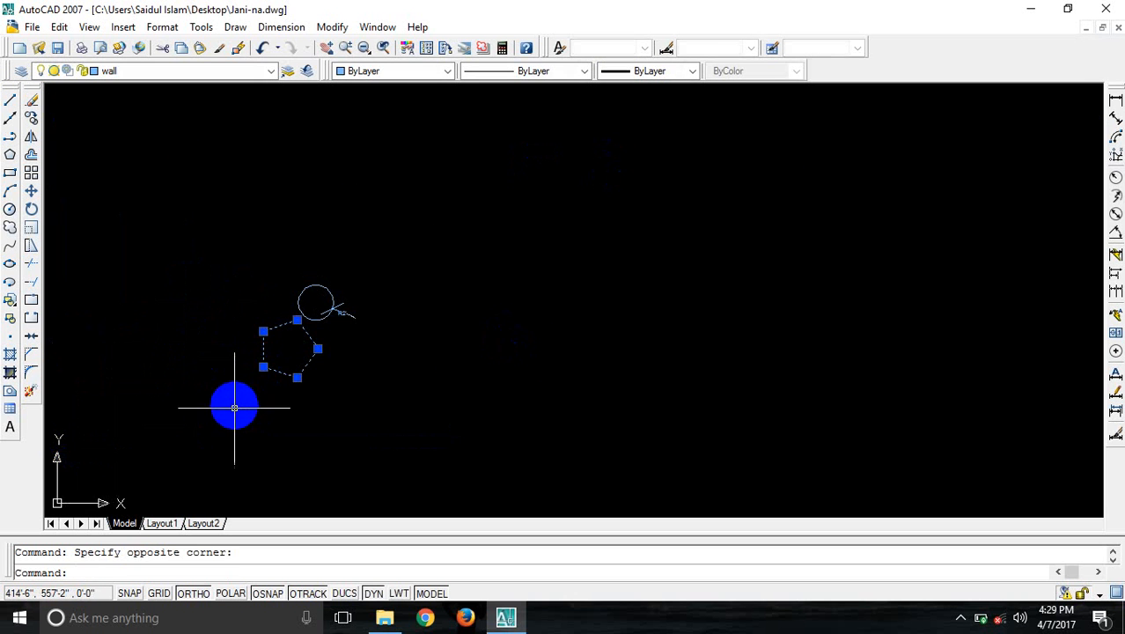
key(ctrl+z)
key(ctrl+z)
key(ctrl+z)
key(ctrl+z)
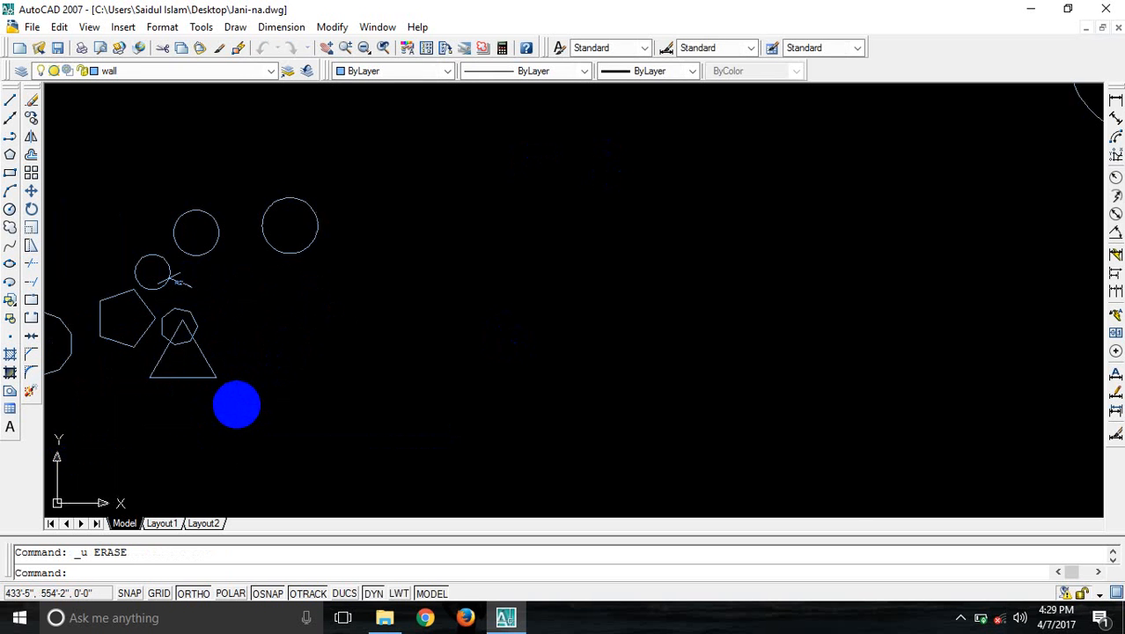
key(ctrl+z)
key(ctrl+z)
key(ctrl+z)
key(ctrl+z)
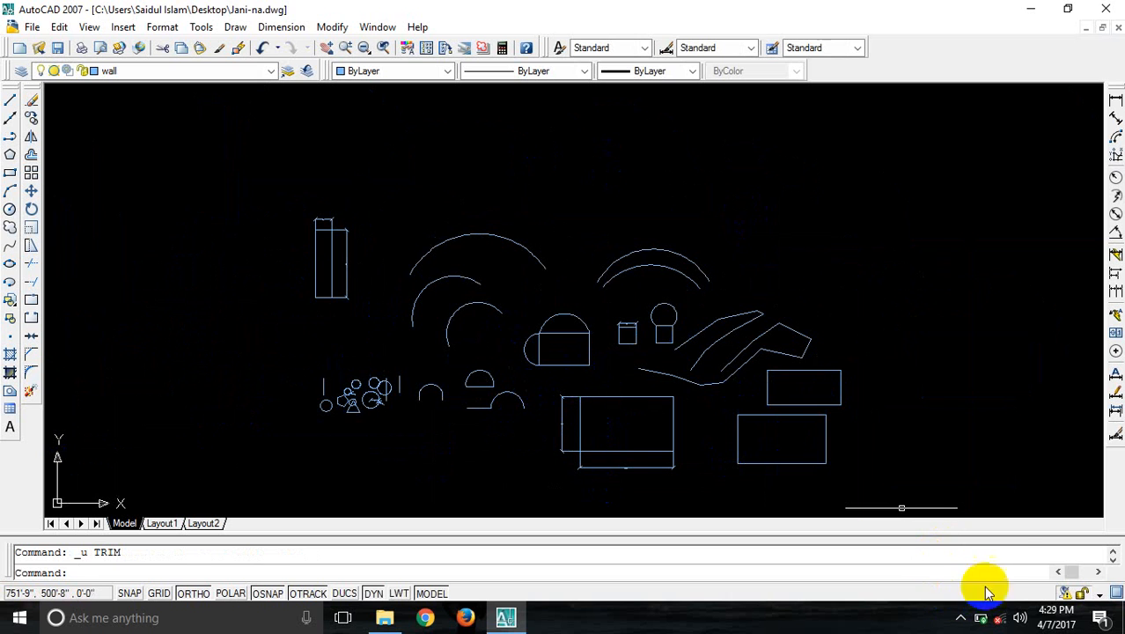
click(961, 619)
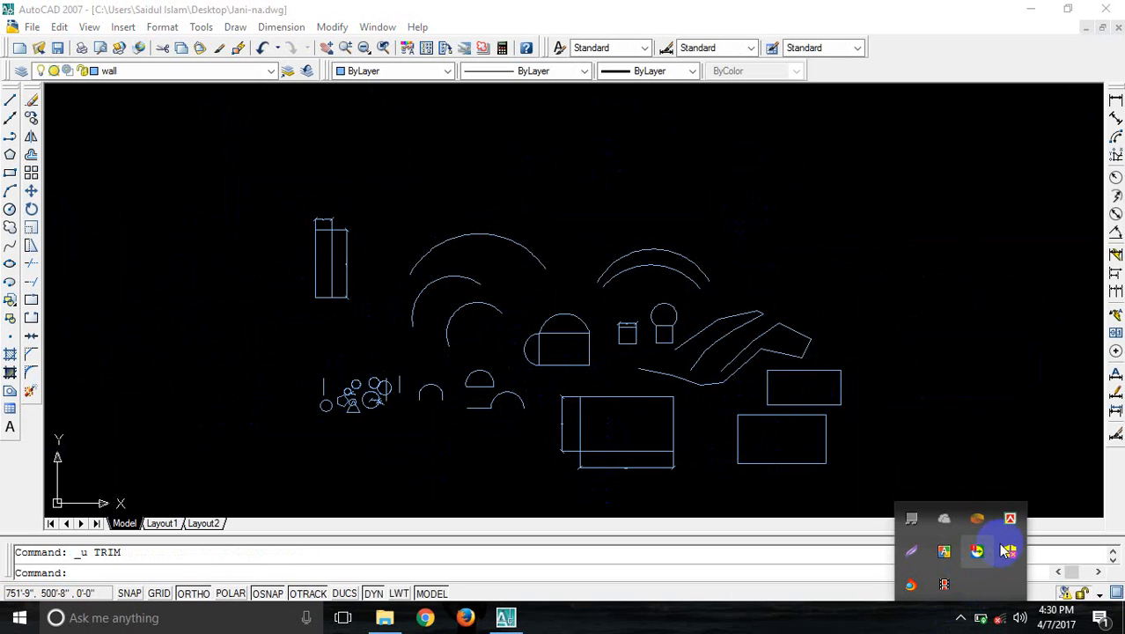